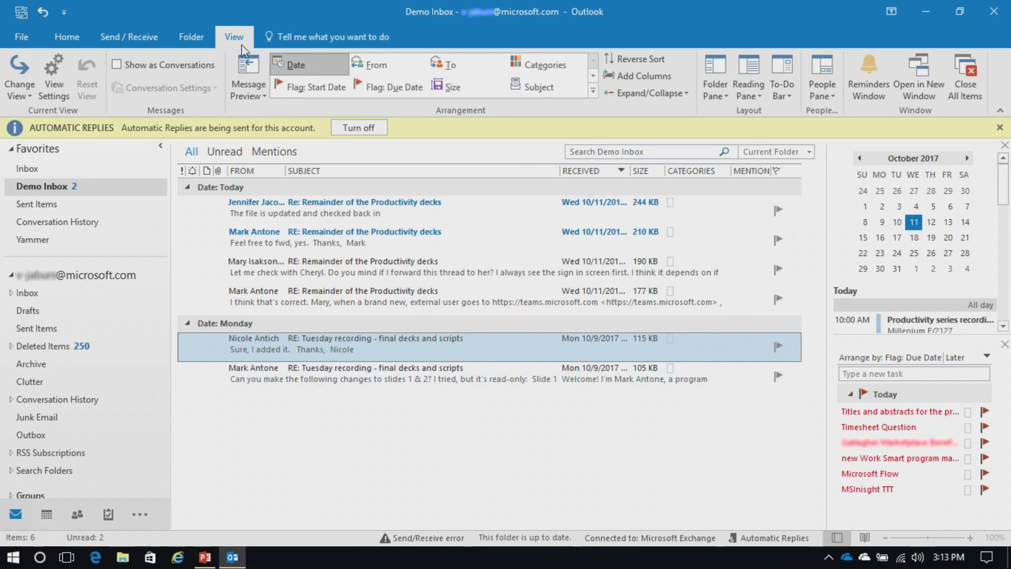
{"action": "left_click", "coordinate": [117, 65]}
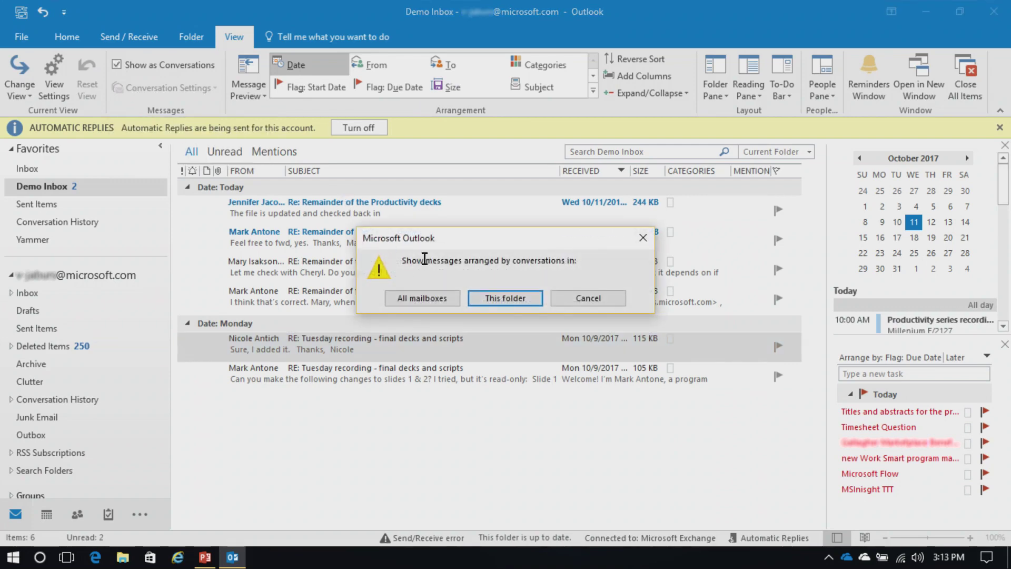
{"action": "left_click", "coordinate": [491, 301]}
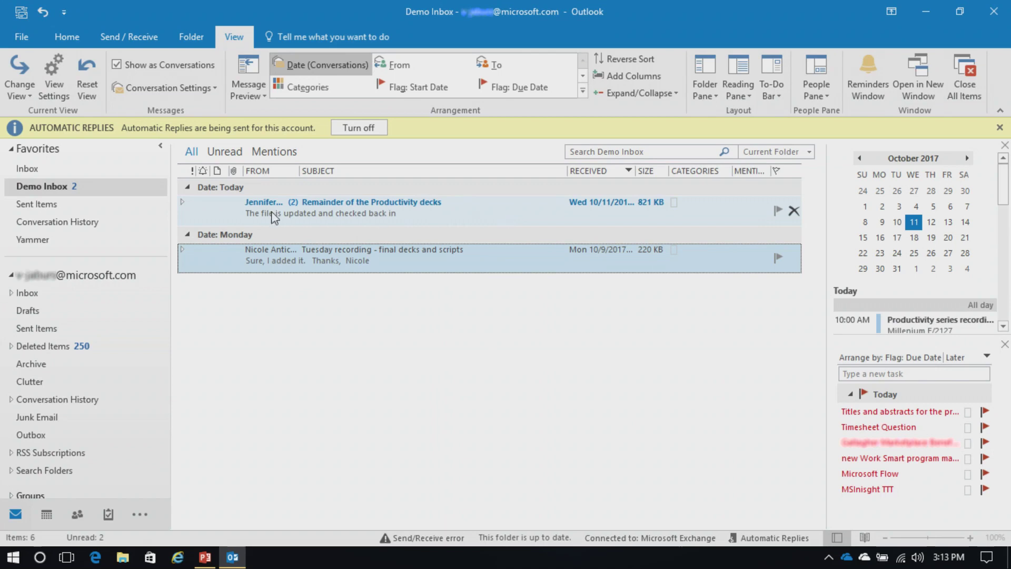
{"action": "left_click", "coordinate": [181, 202]}
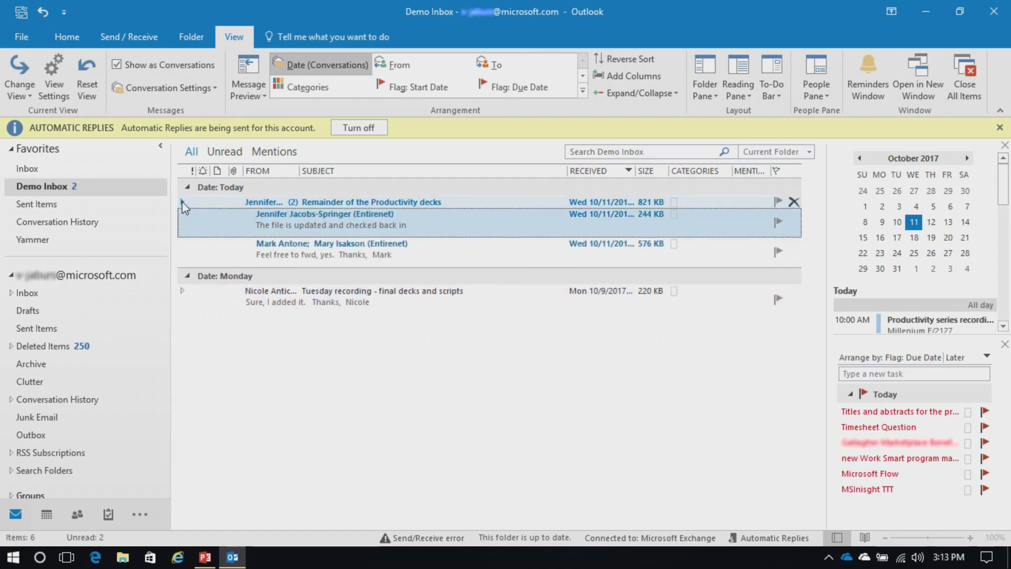
{"action": "left_click", "coordinate": [182, 201]}
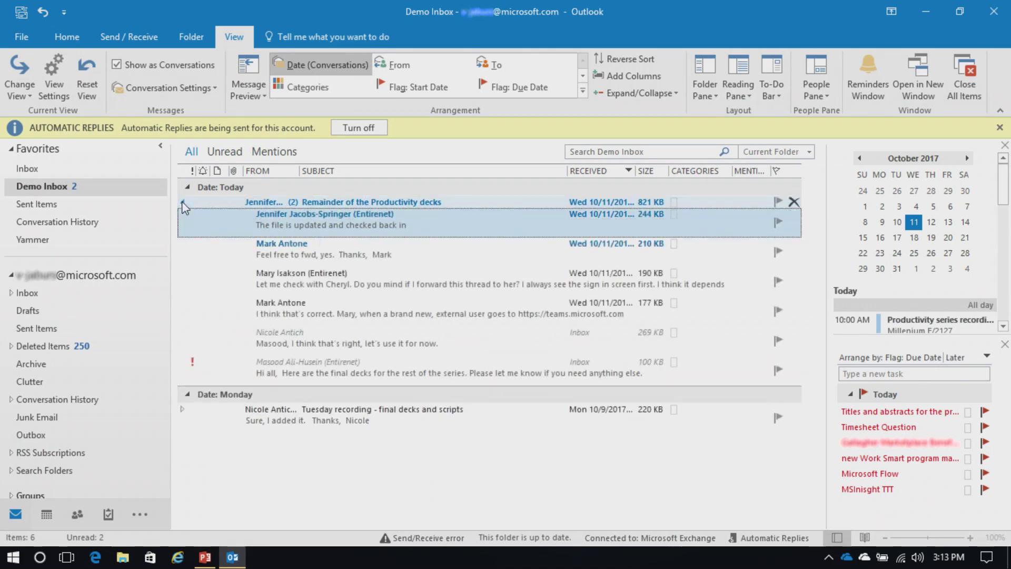
{"action": "left_click", "coordinate": [182, 201]}
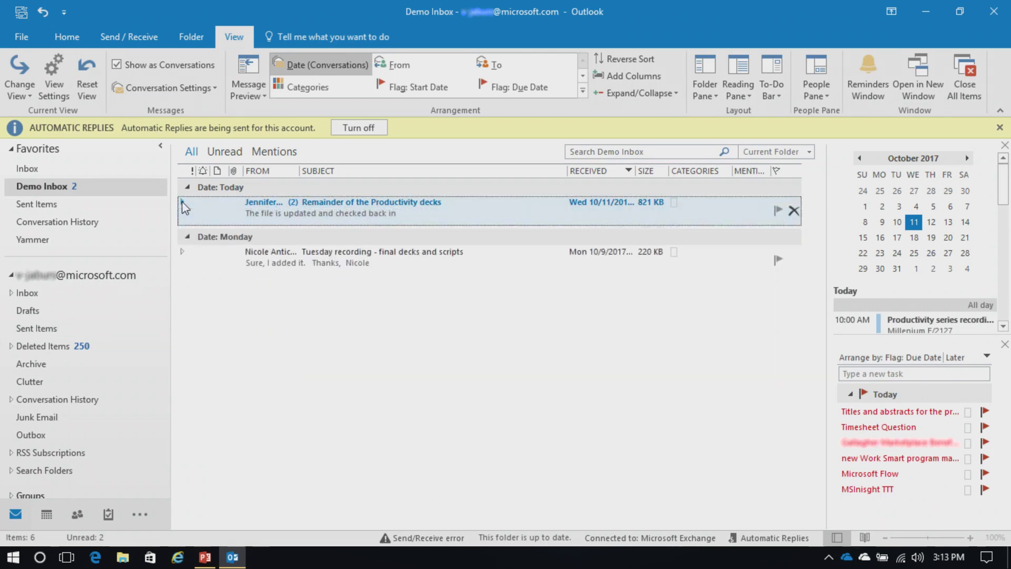
{"action": "left_click", "coordinate": [117, 67]}
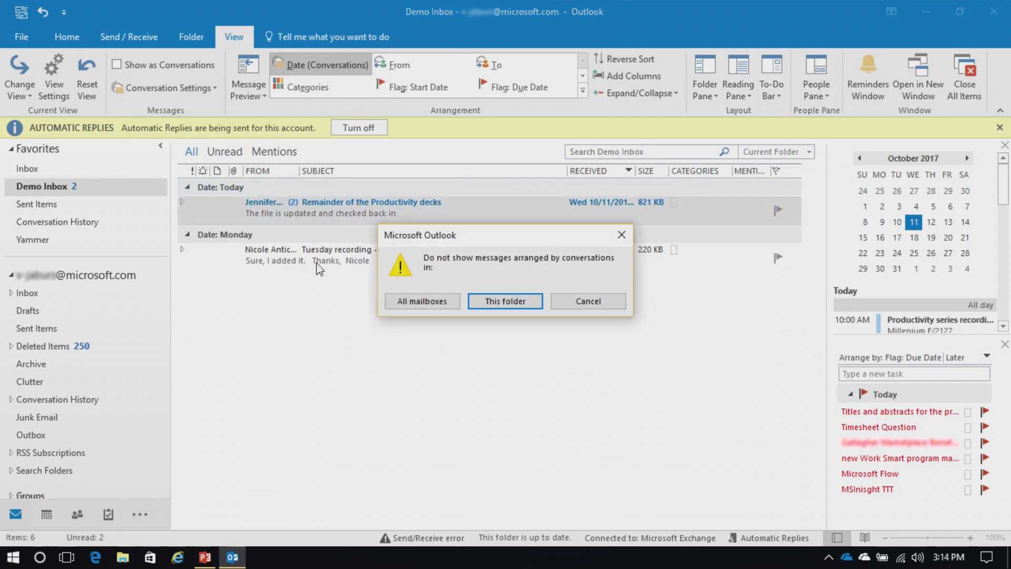
{"action": "left_click", "coordinate": [491, 300]}
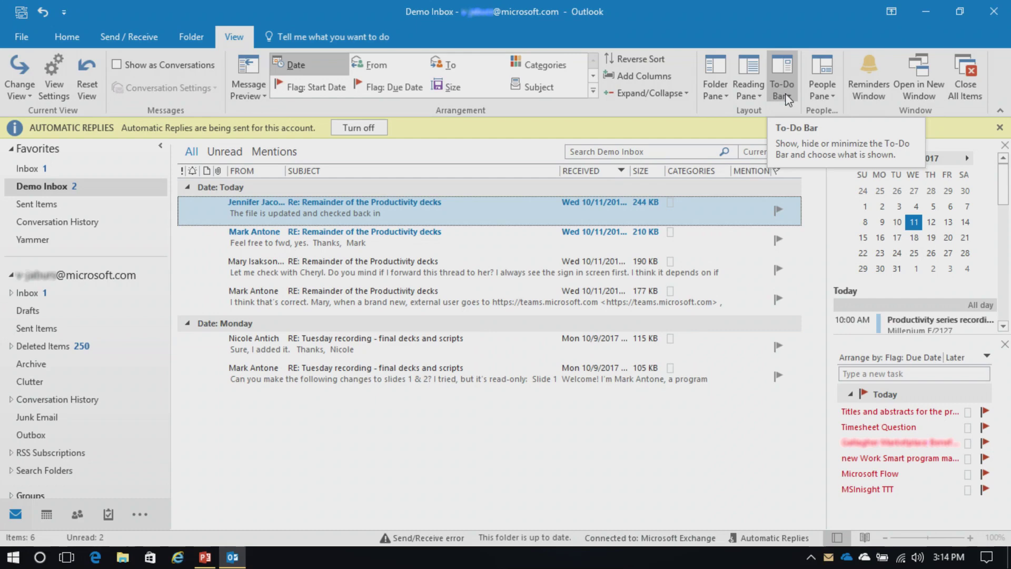
Step: Remove the month calendar from the To-Do Bar, then turn the To-Do Bar off
{"action": "left_click", "coordinate": [788, 98]}
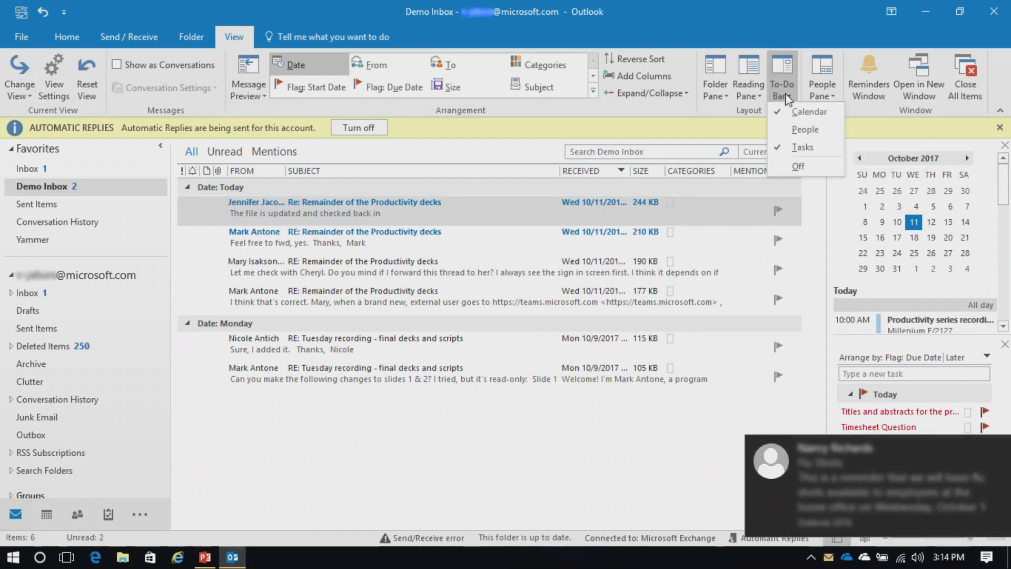
{"action": "left_click", "coordinate": [798, 112]}
{"action": "left_click", "coordinate": [788, 100]}
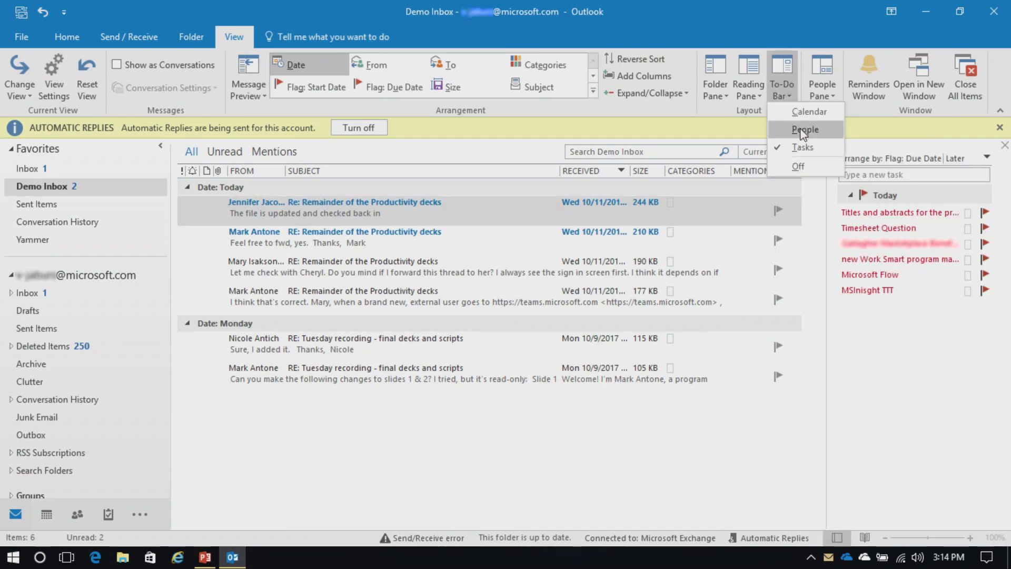
{"action": "left_click", "coordinate": [802, 144]}
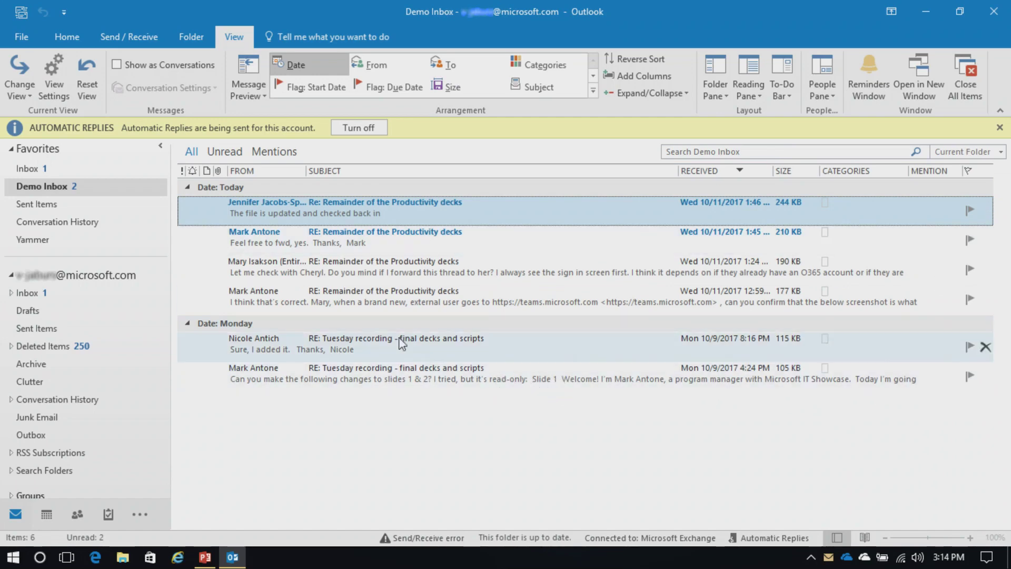
Step: Minimize the Folder Pane, show it as a temporary flyout, then pin it open again
{"action": "left_click", "coordinate": [160, 147]}
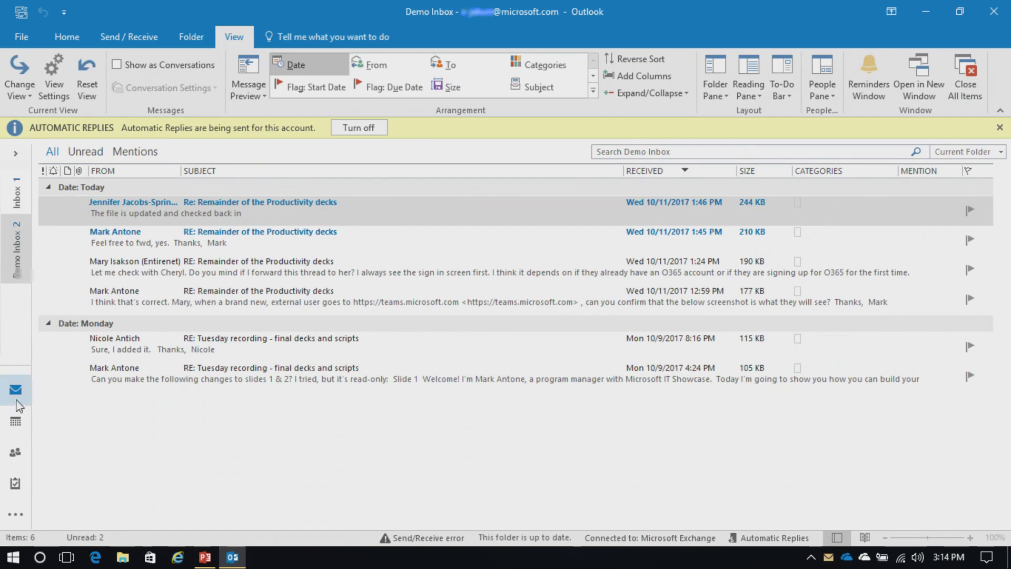
{"action": "left_click", "coordinate": [18, 154]}
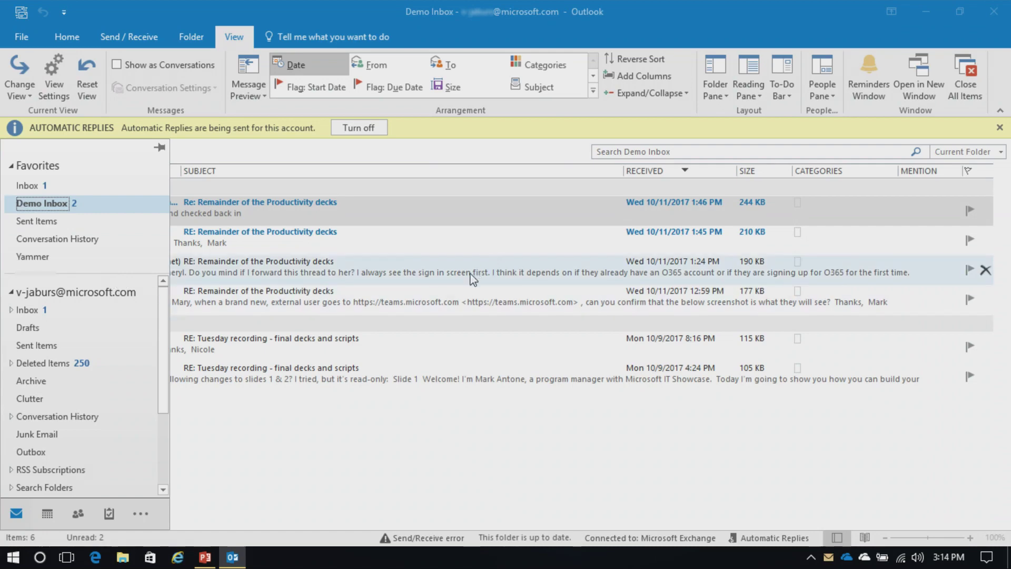
{"action": "left_click", "coordinate": [460, 430]}
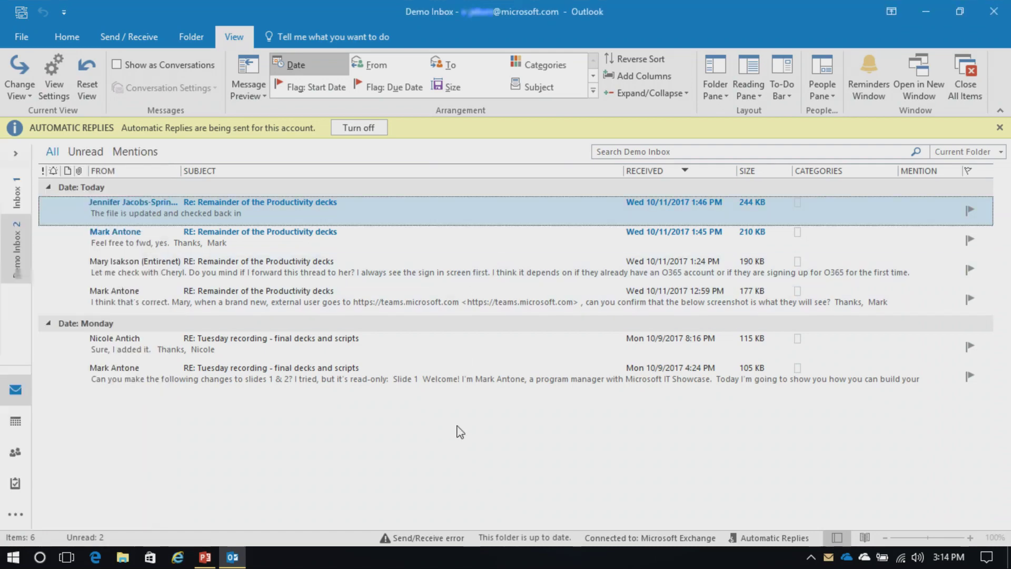
{"action": "left_click", "coordinate": [14, 153]}
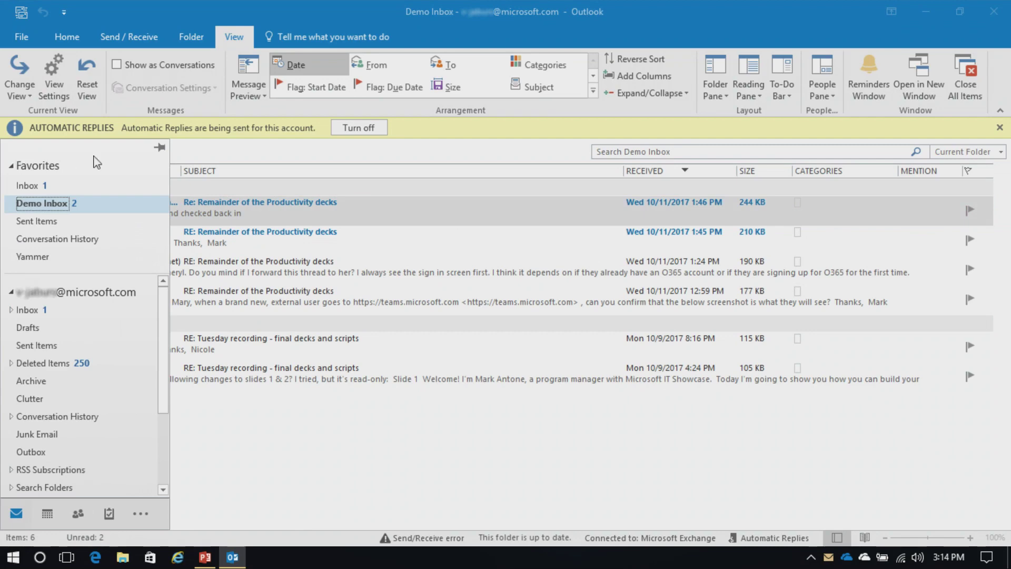
{"action": "left_click", "coordinate": [160, 150]}
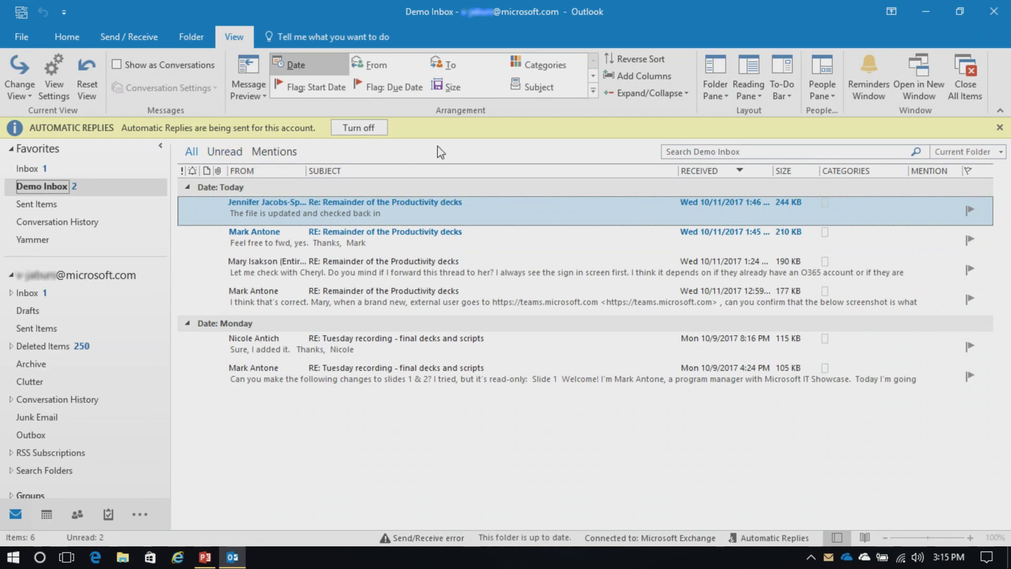
Step: Move the reading pane to the right, then to the bottom, then turn it off
{"action": "left_click", "coordinate": [757, 96]}
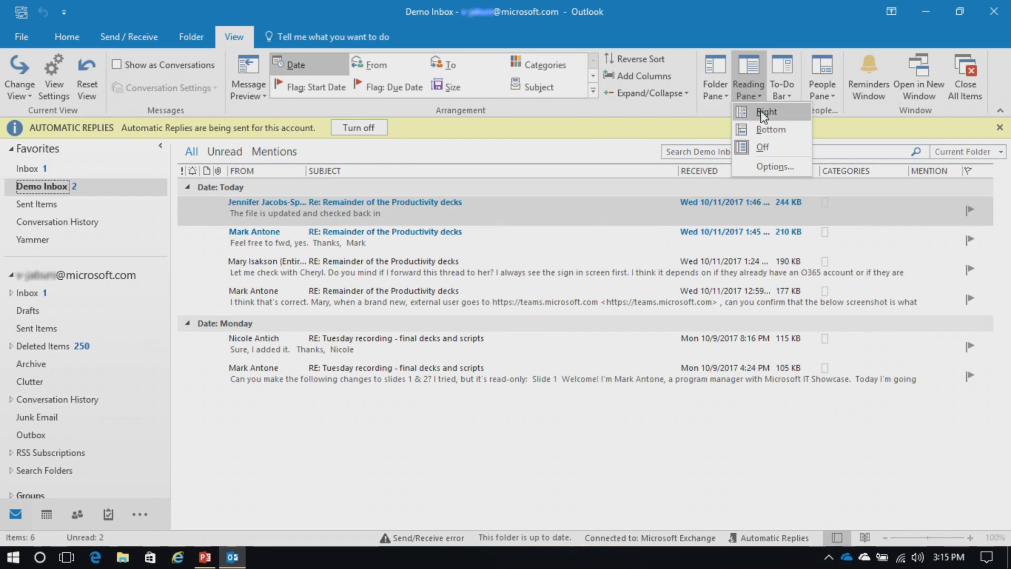
{"action": "left_click", "coordinate": [763, 117]}
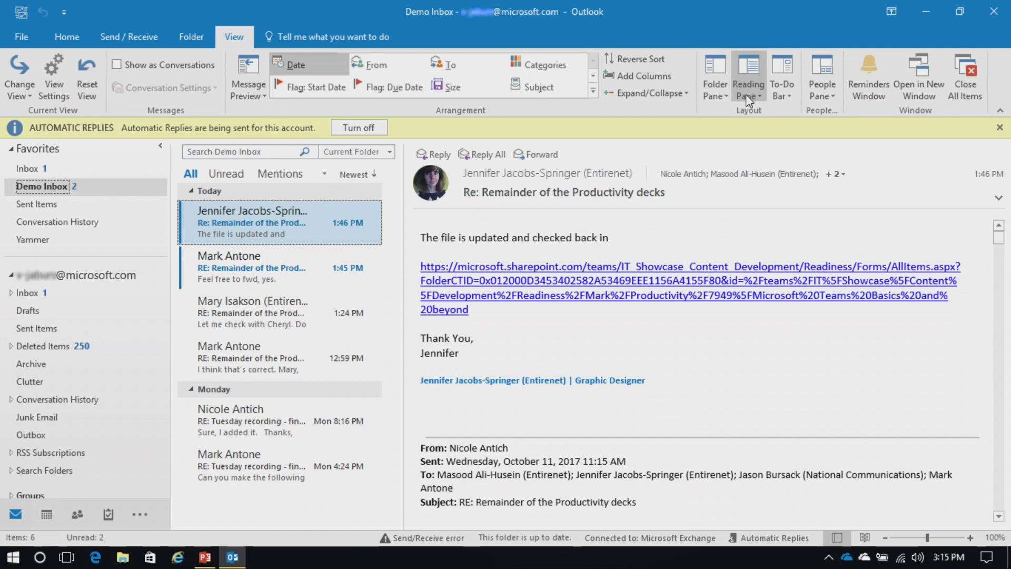
{"action": "left_click", "coordinate": [746, 95]}
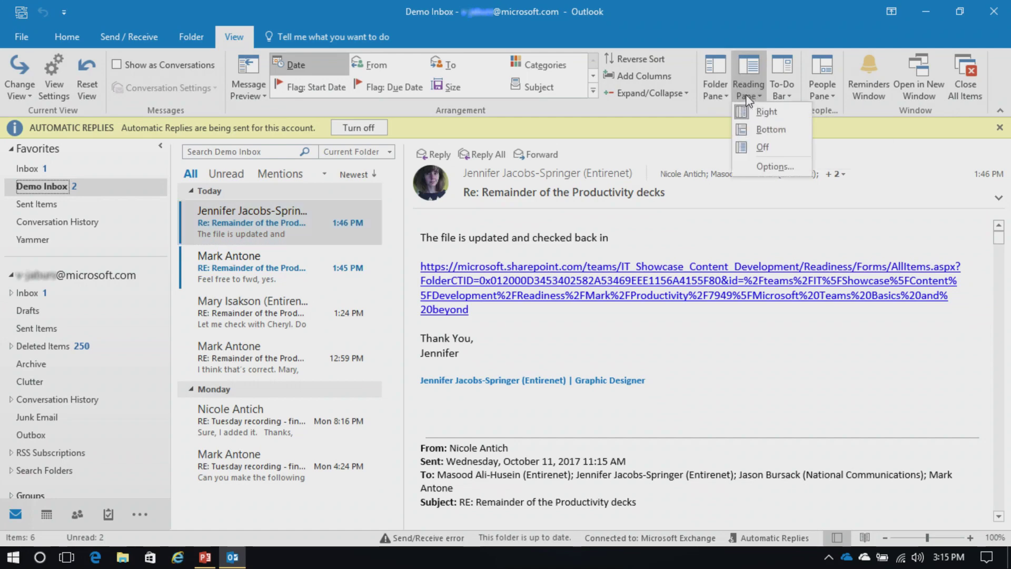
{"action": "left_click", "coordinate": [768, 130]}
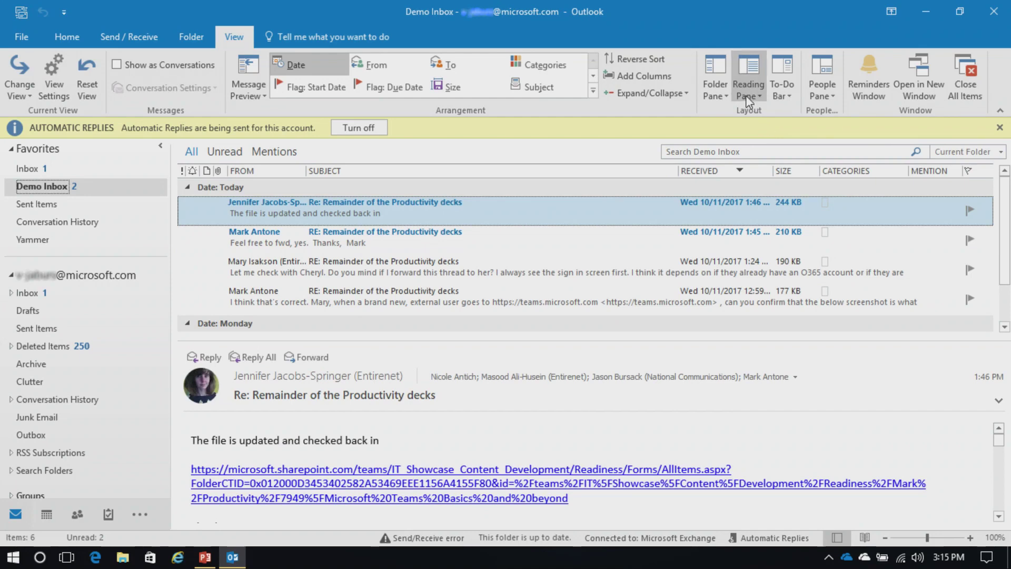
{"action": "left_click", "coordinate": [752, 94]}
{"action": "left_click", "coordinate": [768, 145]}
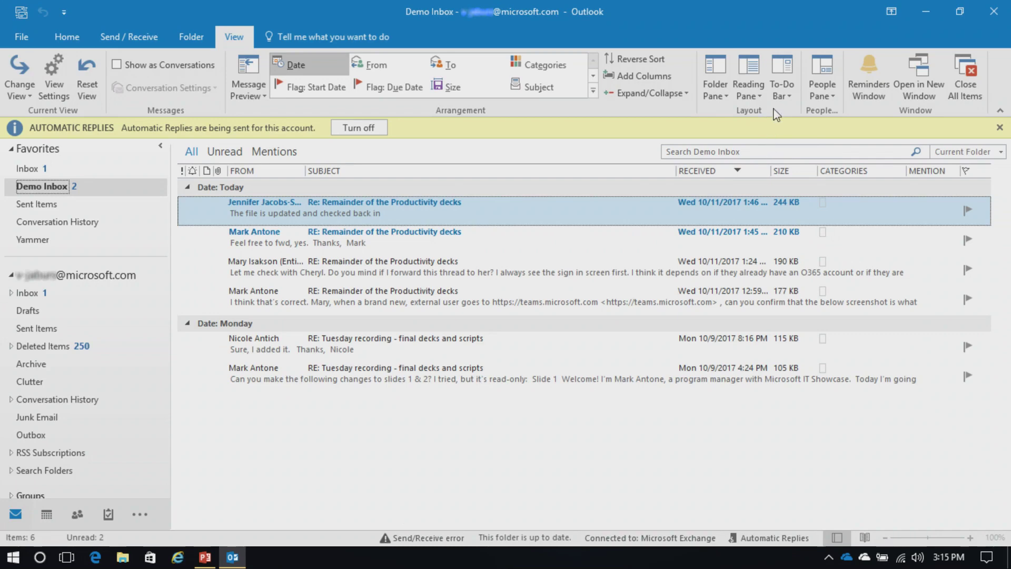
Step: Show the month calendar and the task list in the To-Do Bar
{"action": "left_click", "coordinate": [785, 97]}
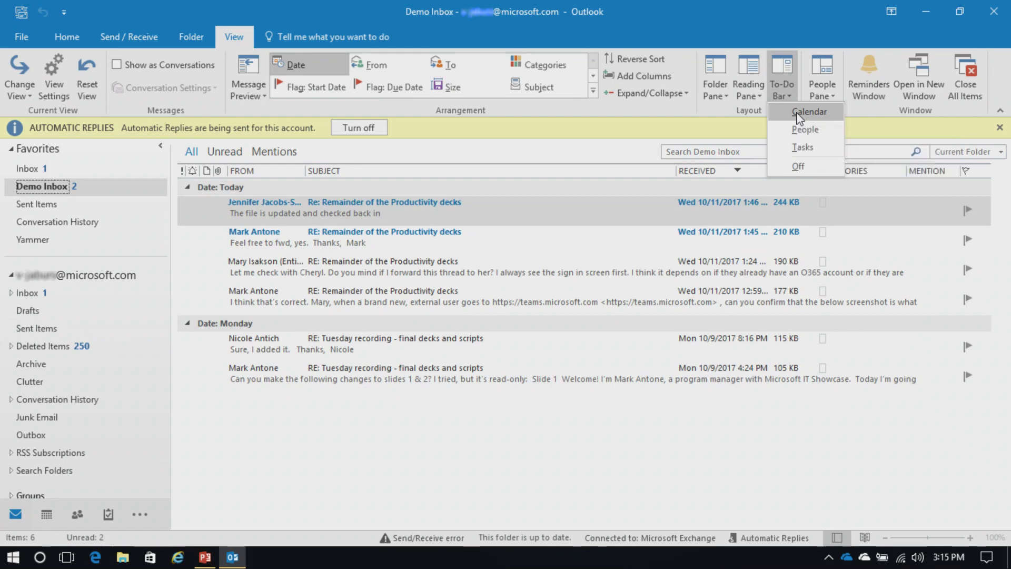
{"action": "left_click", "coordinate": [798, 114]}
{"action": "left_click", "coordinate": [782, 96]}
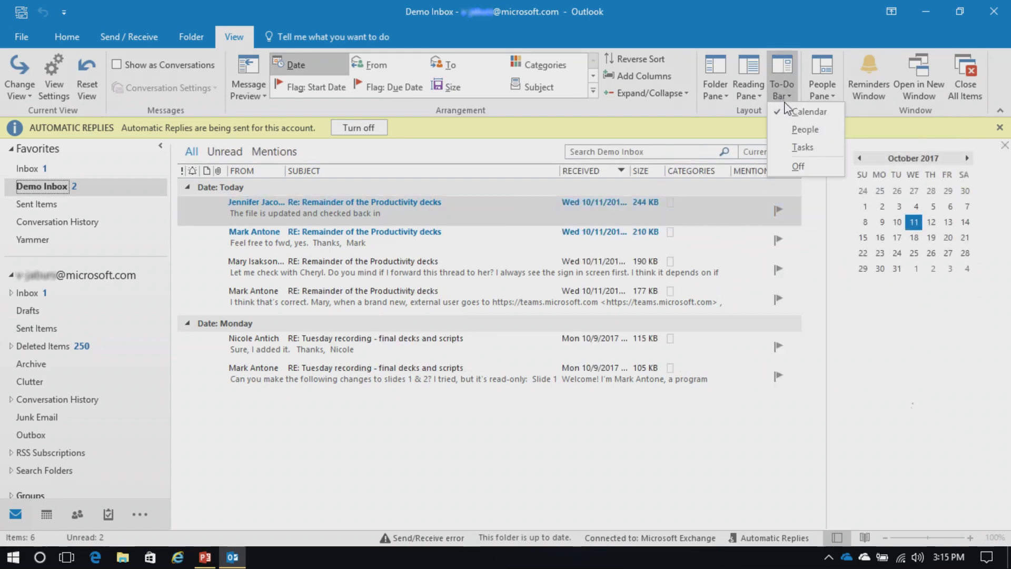
{"action": "left_click", "coordinate": [803, 149]}
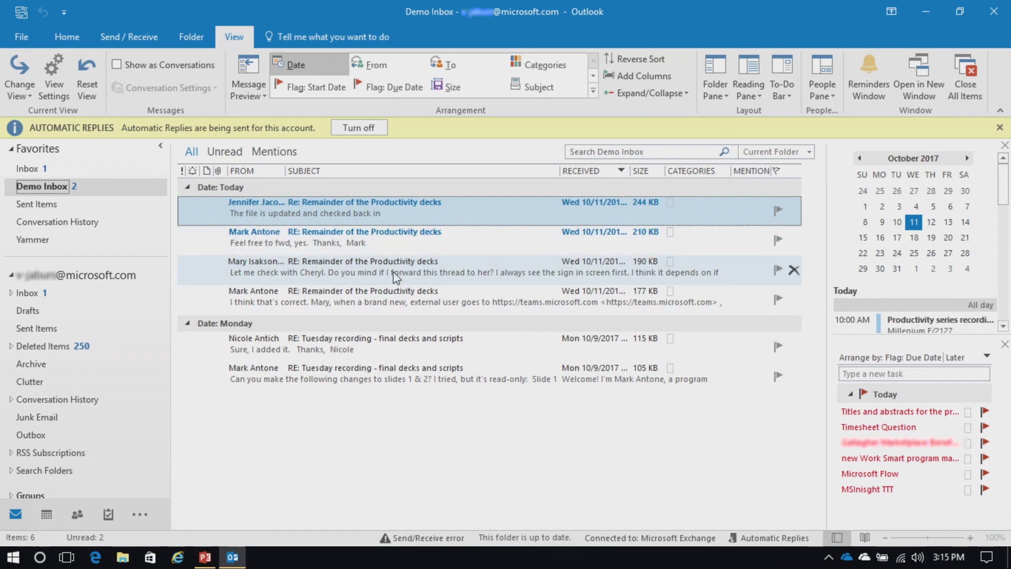
Step: Start a new email with subject 'test' asking whether you saw the Space Station last night
{"action": "left_click", "coordinate": [68, 38]}
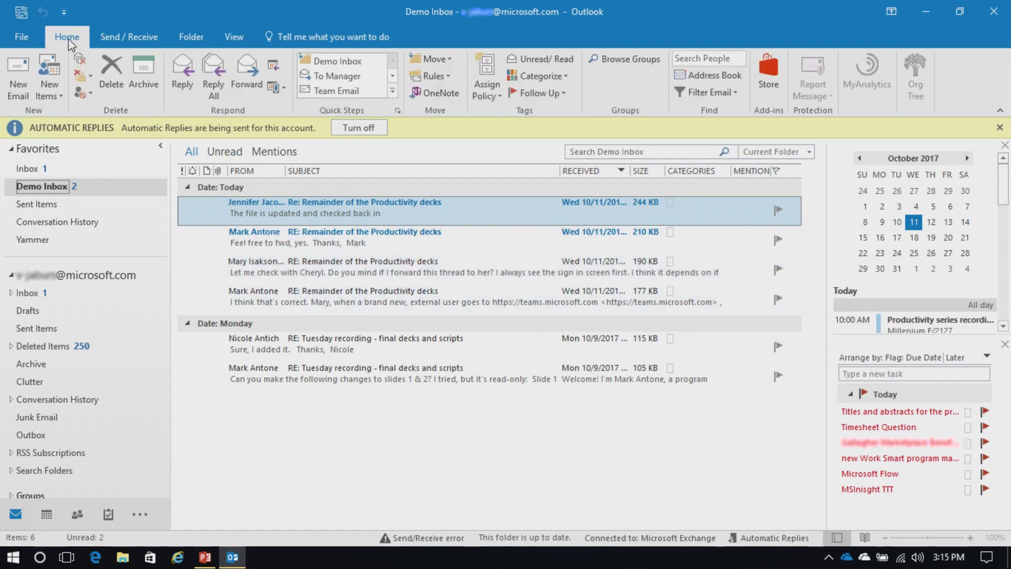
{"action": "left_click", "coordinate": [24, 91]}
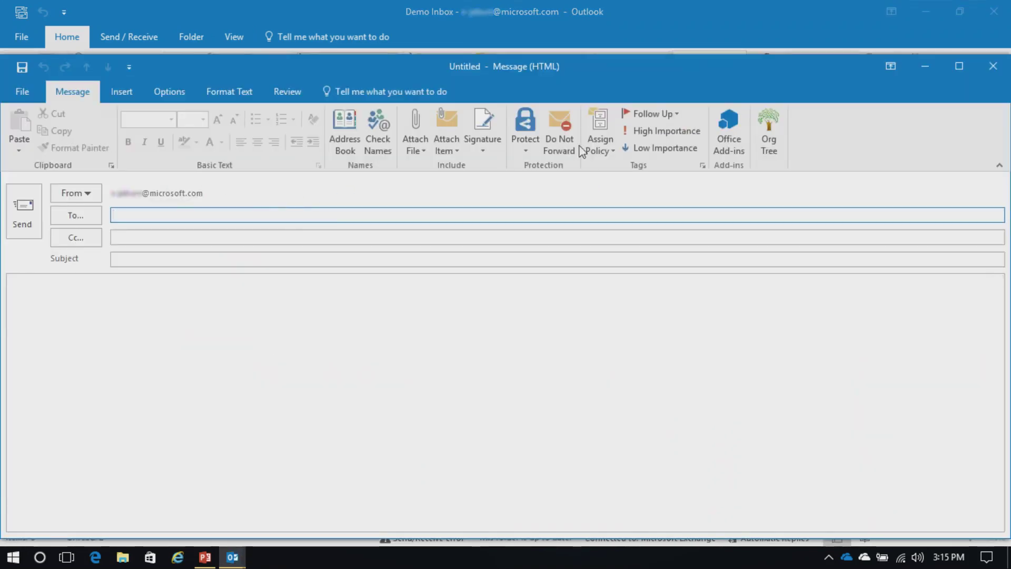
{"action": "left_click", "coordinate": [262, 258]}
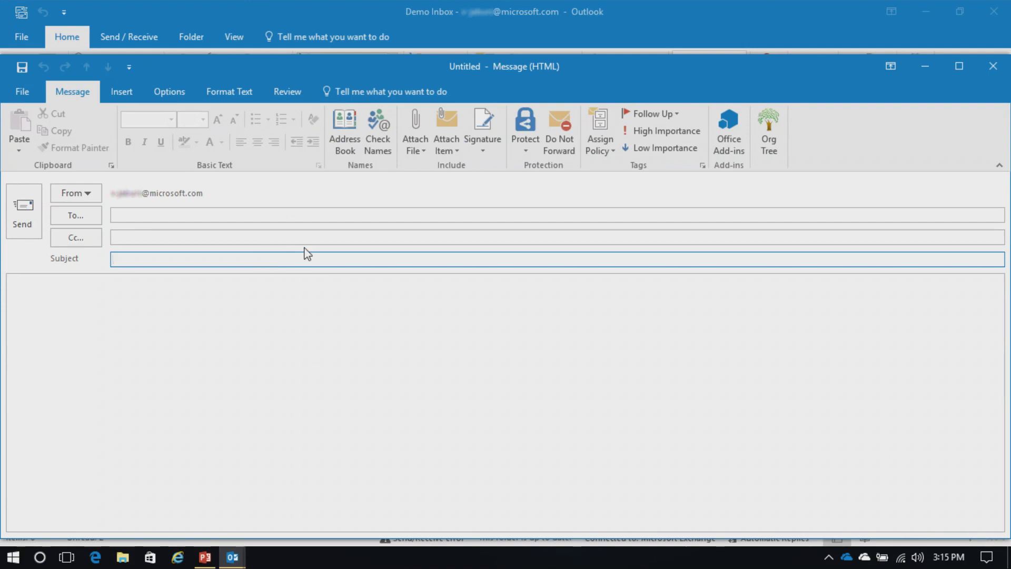
{"action": "type", "text": "test"}
{"action": "key", "text": "Tab"}
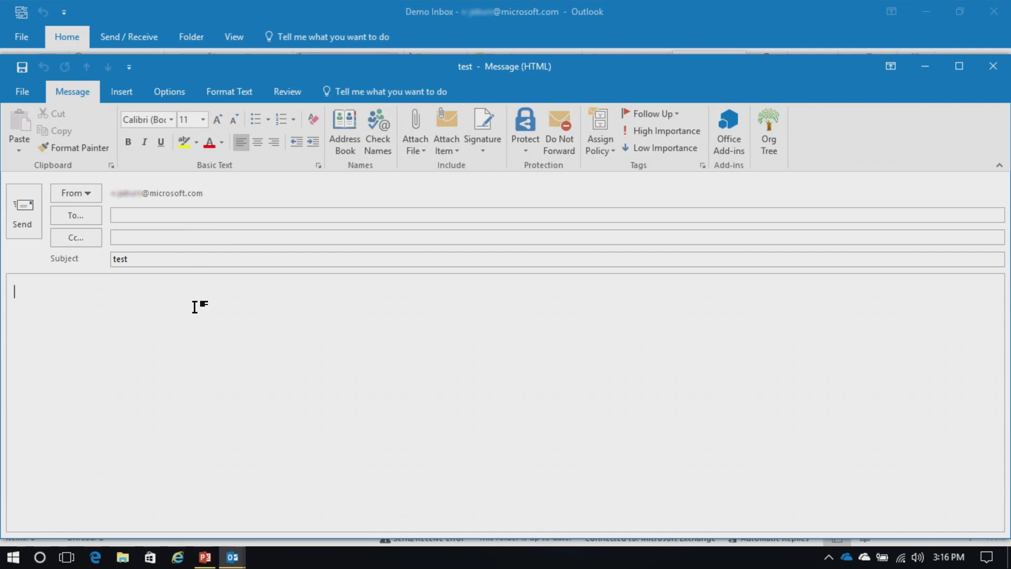
{"action": "type", "text": "Did you know th"}
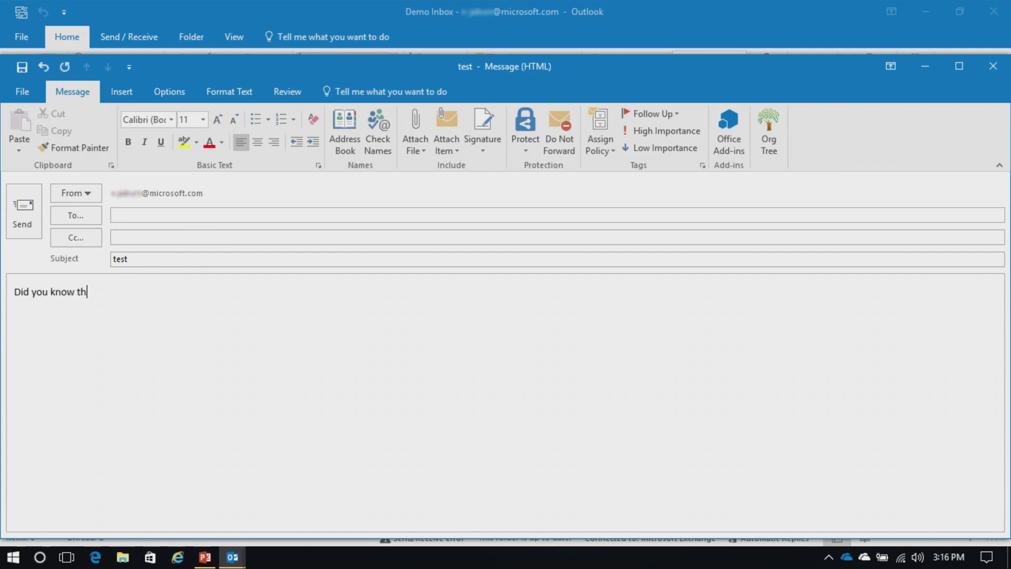
{"action": "type", "text": "at you could see the Interna"}
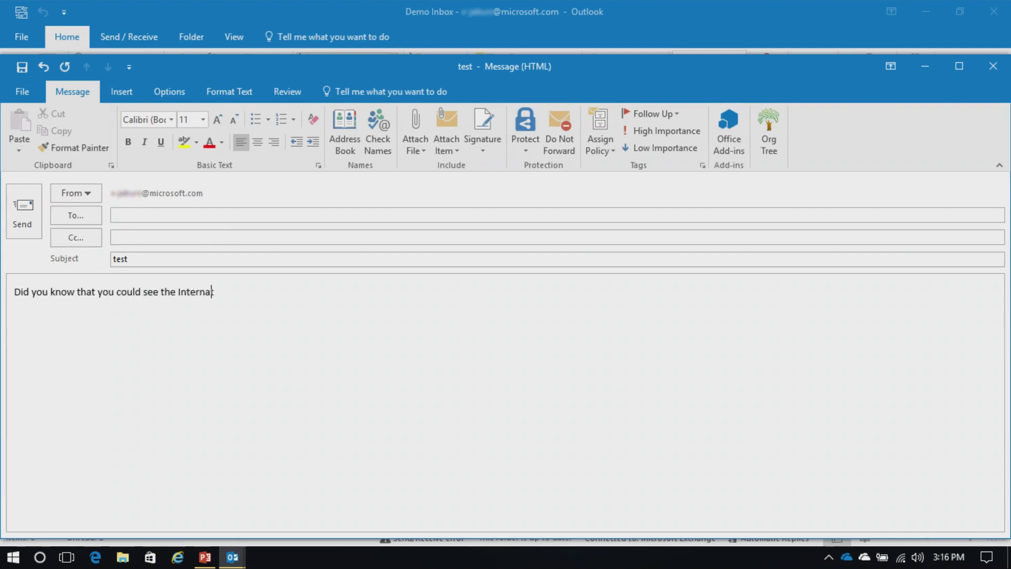
{"action": "type", "text": "Space Station last night?"}
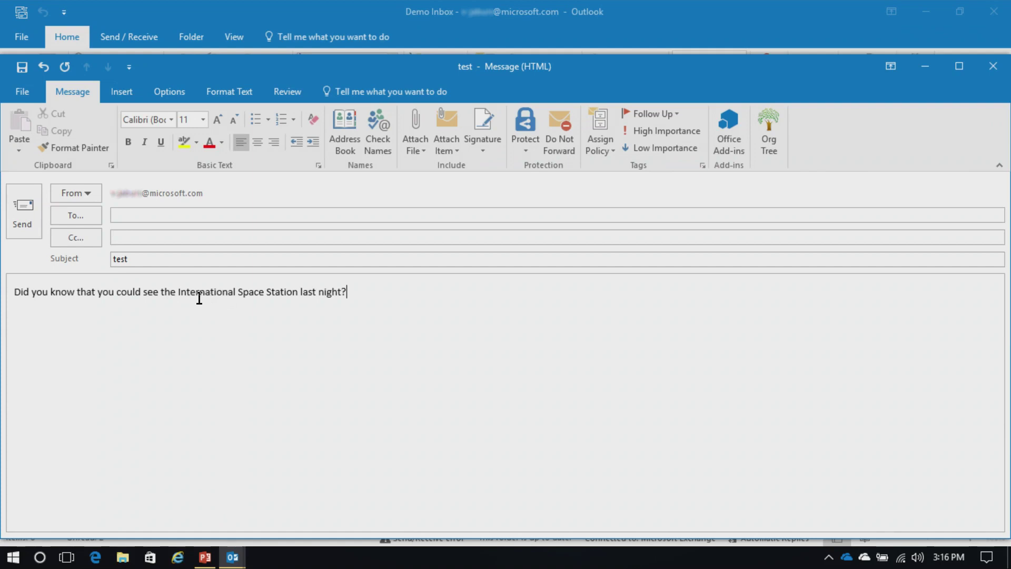
Step: Run Smart Lookup on the phrase 'International Space Station'
{"action": "left_click_drag", "start_coordinate": [186, 293], "coordinate": [287, 295]}
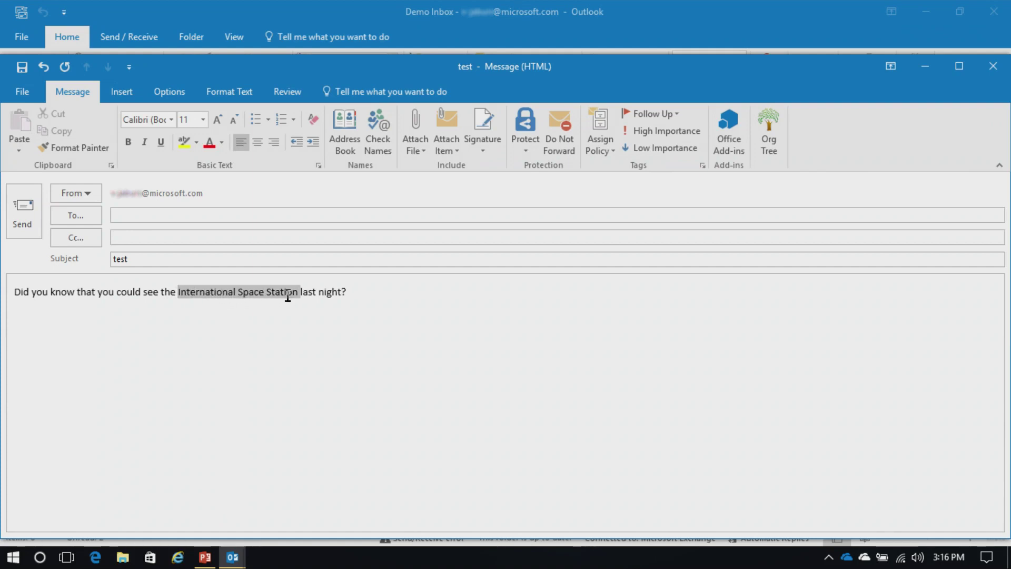
{"action": "right_click", "coordinate": [233, 299]}
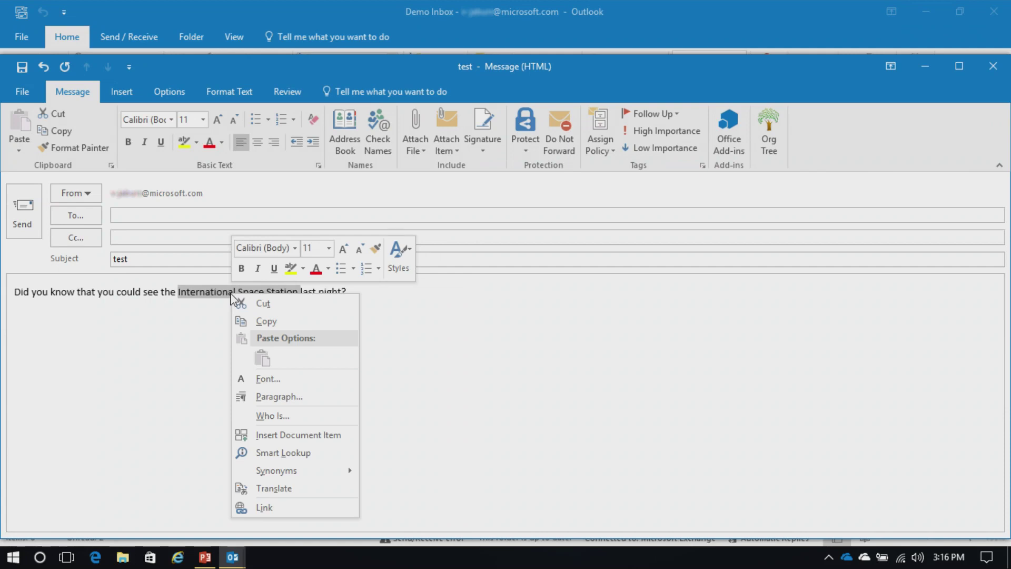
{"action": "left_click", "coordinate": [284, 454]}
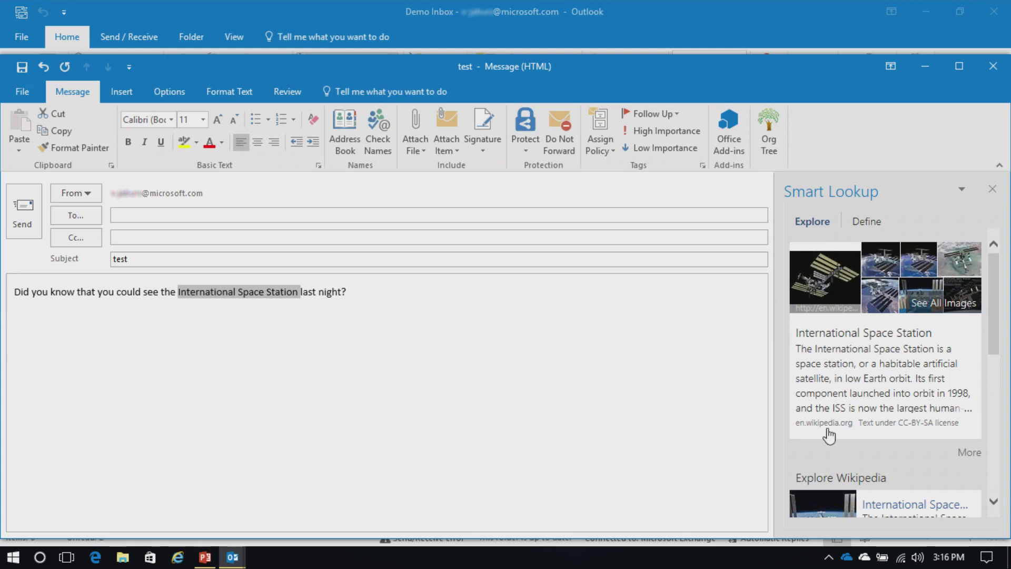
{"action": "left_click_drag", "start_coordinate": [996, 307], "coordinate": [749, 310]}
Step: Smart Lookup the word 'night' and show its dictionary definition on the Define tab
{"action": "left_click", "coordinate": [368, 328]}
{"action": "left_click_drag", "start_coordinate": [318, 293], "coordinate": [341, 293]}
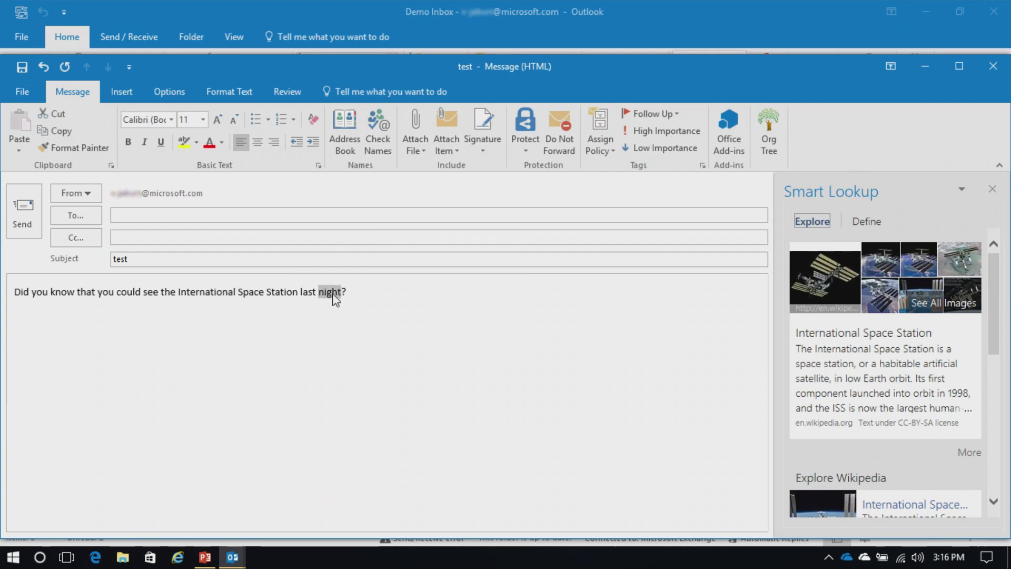
{"action": "right_click", "coordinate": [333, 295]}
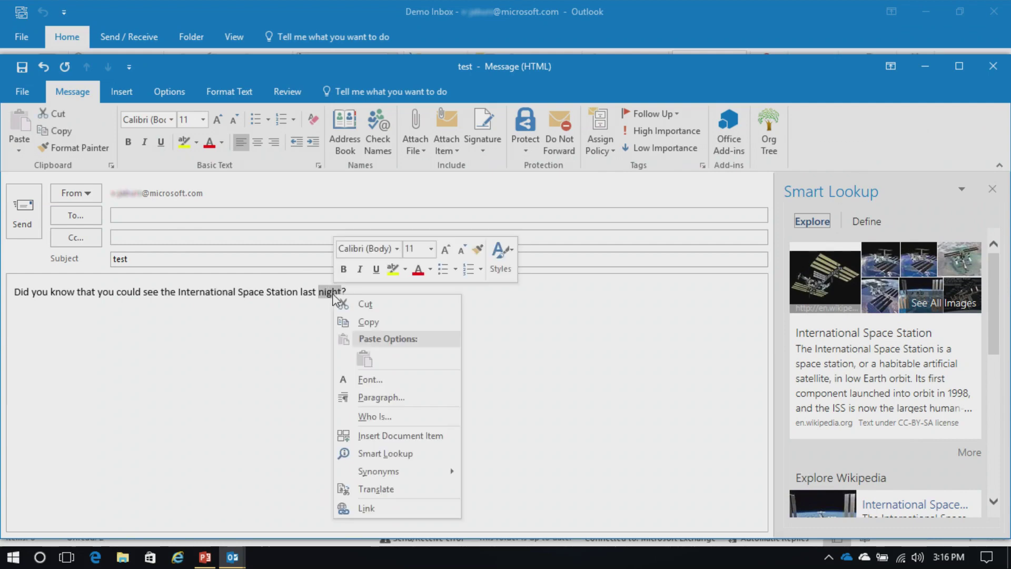
{"action": "left_click", "coordinate": [374, 454]}
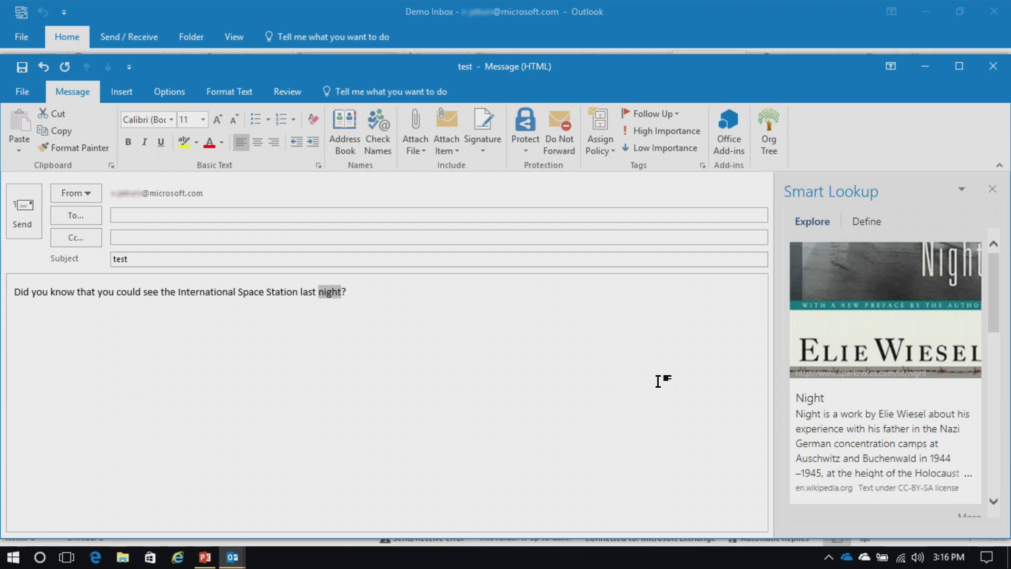
{"action": "left_click", "coordinate": [861, 223]}
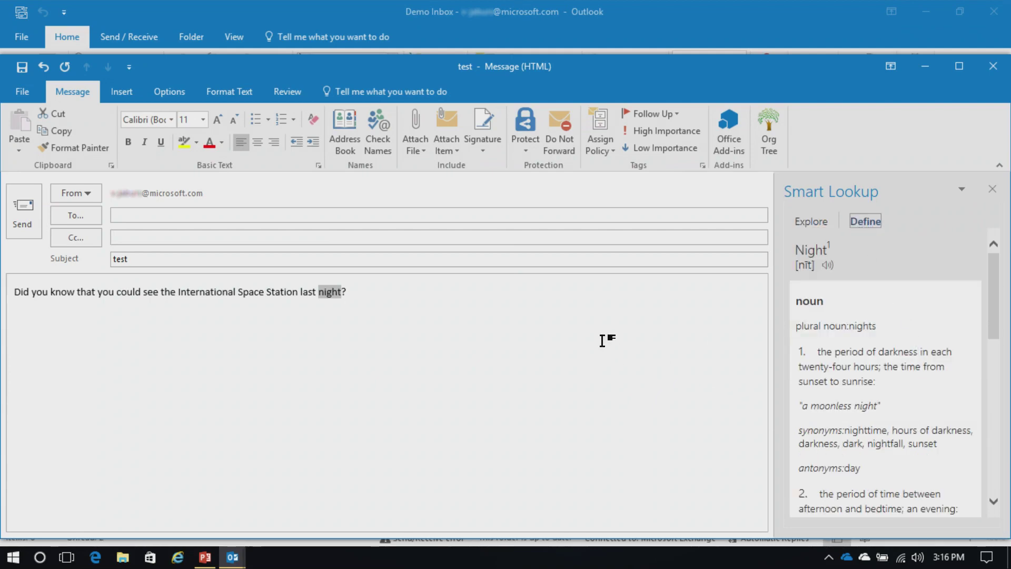
{"action": "left_click", "coordinate": [392, 346]}
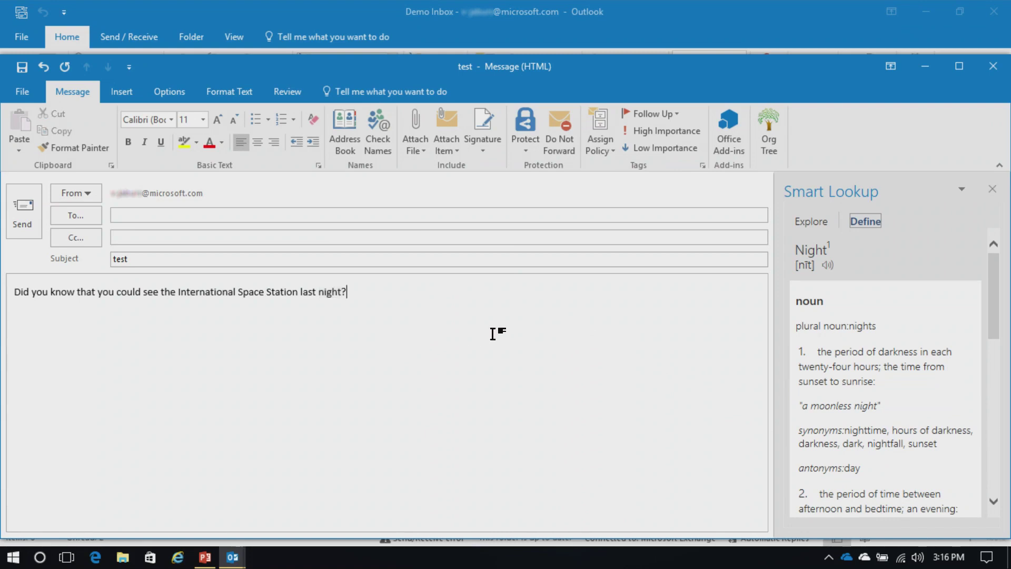
Step: Close the test draft without saving, then peek at the Calendar, People and Tasks previews
{"action": "left_click", "coordinate": [992, 67]}
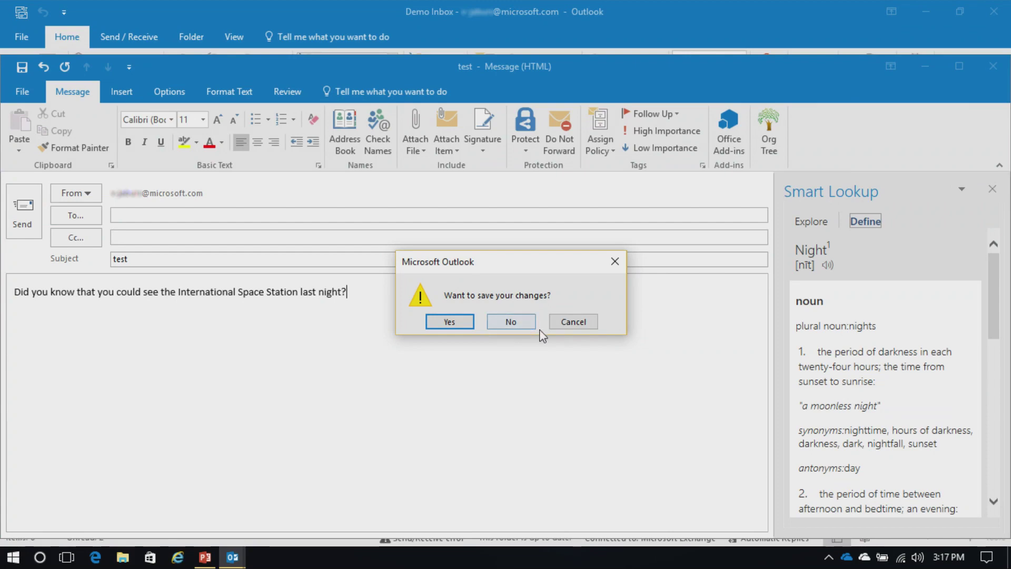
{"action": "left_click", "coordinate": [511, 322]}
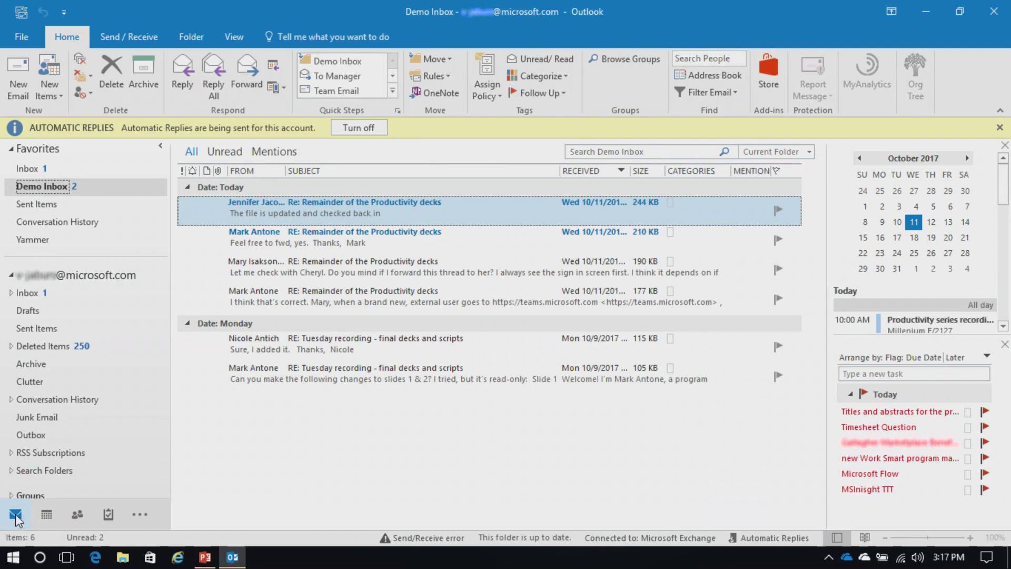
{"action": "mouse_move", "coordinate": [46, 518]}
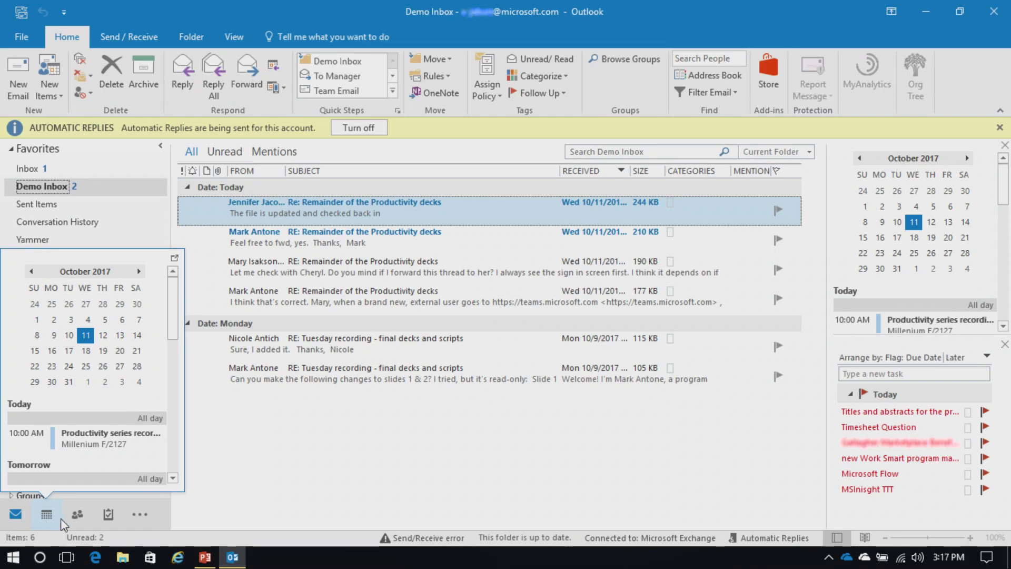
{"action": "mouse_move", "coordinate": [77, 521]}
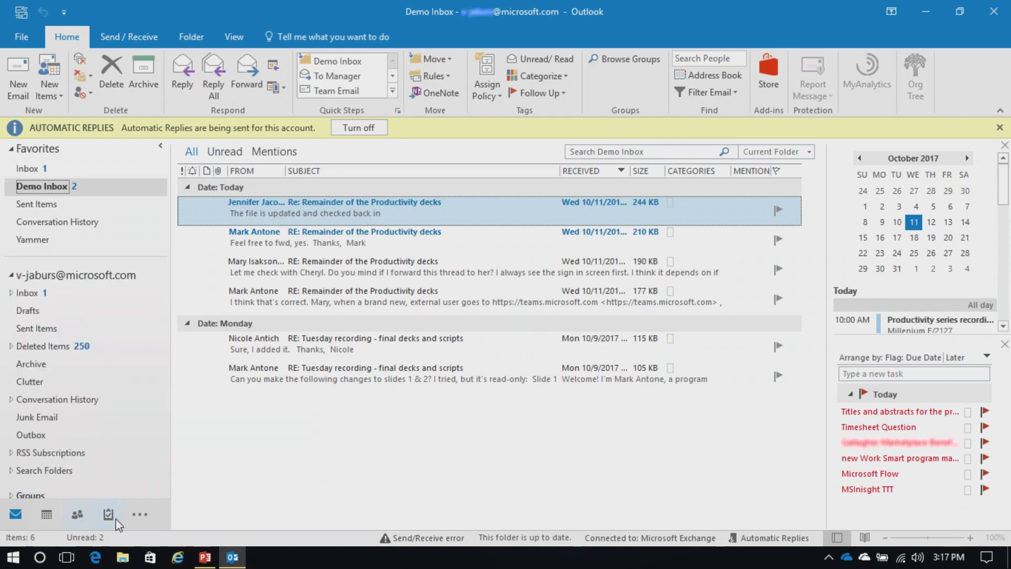
{"action": "mouse_move", "coordinate": [111, 520]}
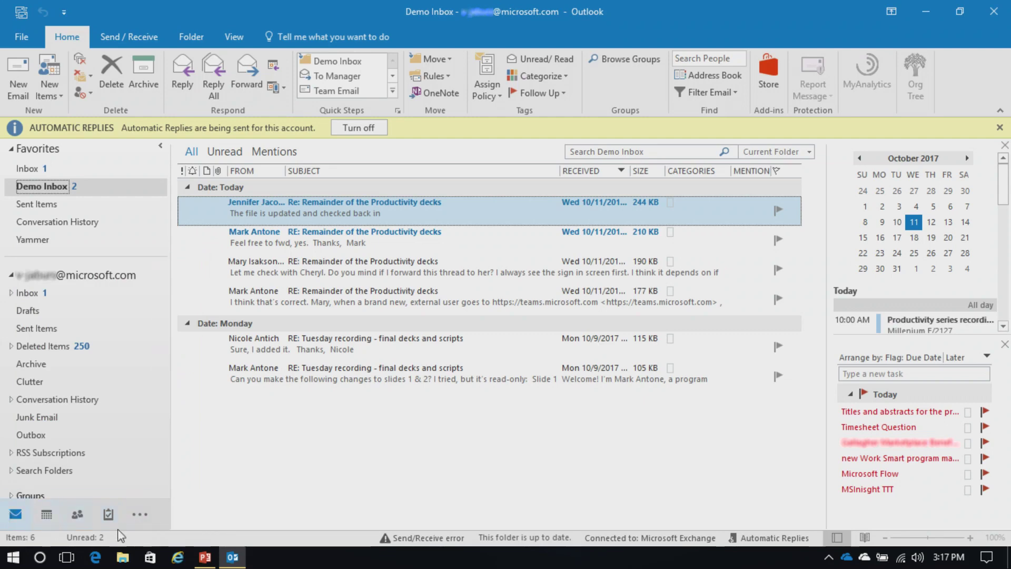
Step: Turn off Compact Navigation, then raise the maximum number of visible navigation items
{"action": "left_click", "coordinate": [140, 518]}
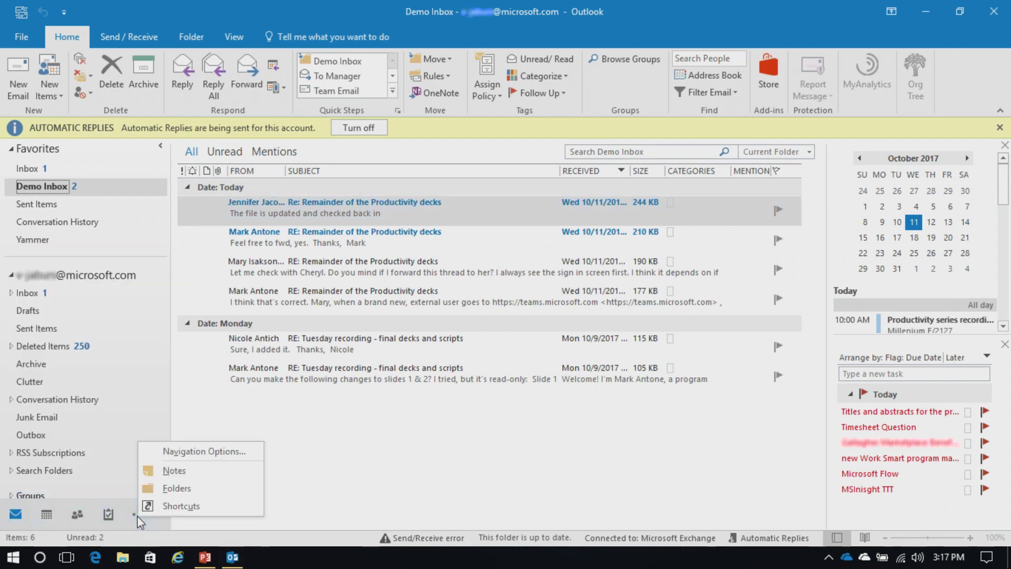
{"action": "left_click", "coordinate": [240, 453]}
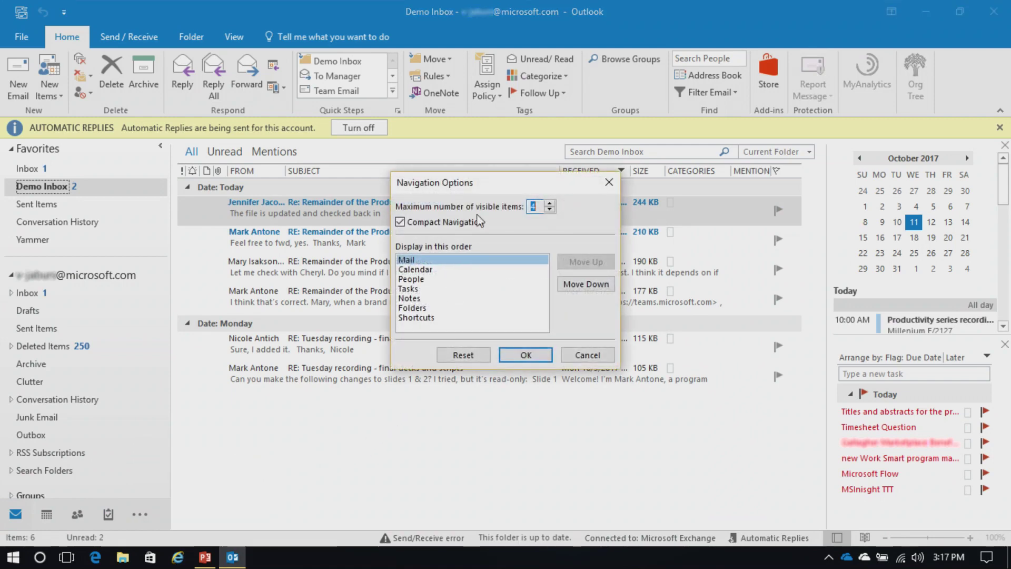
{"action": "left_click", "coordinate": [400, 223]}
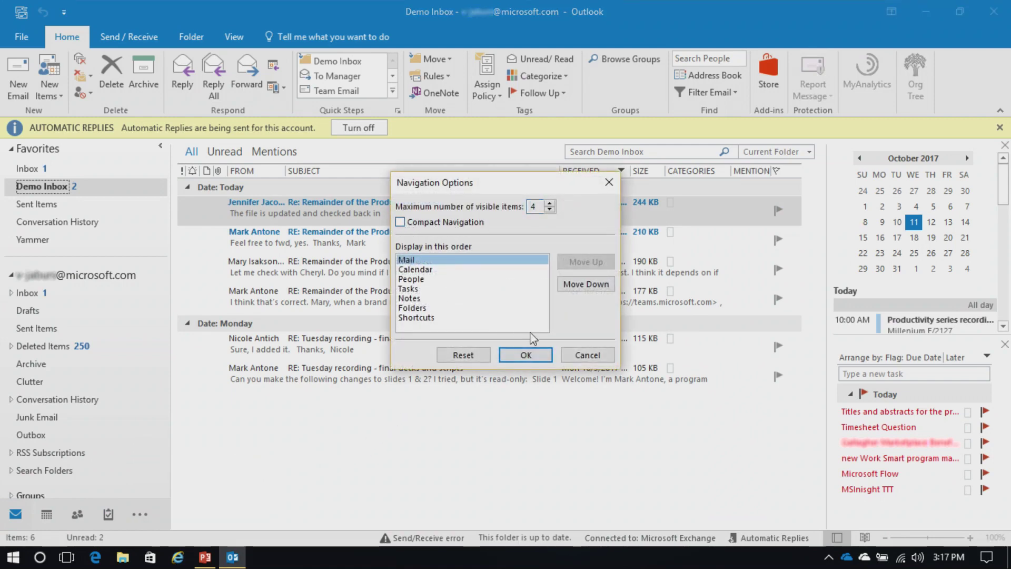
{"action": "left_click", "coordinate": [541, 359]}
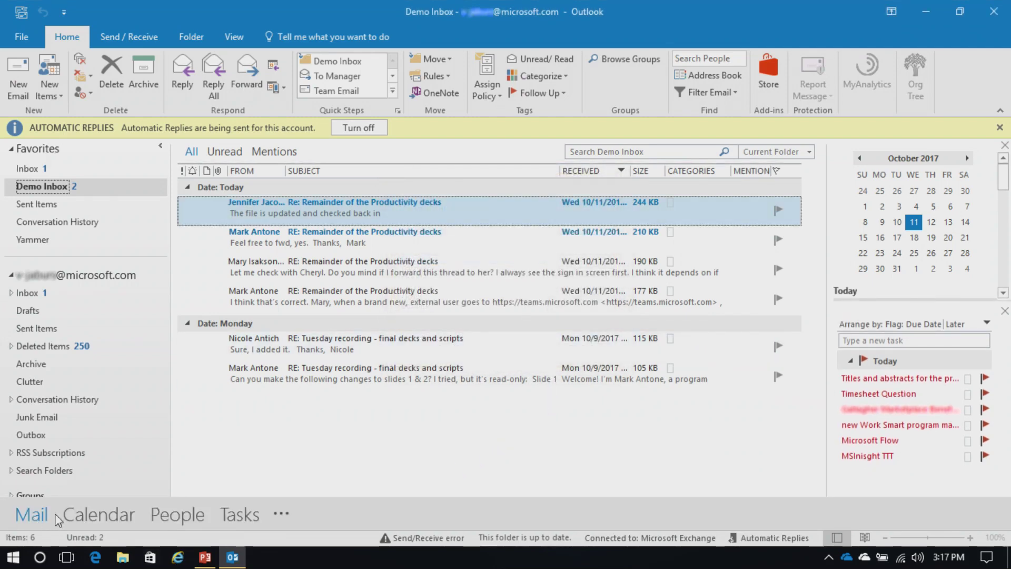
{"action": "left_click", "coordinate": [282, 519]}
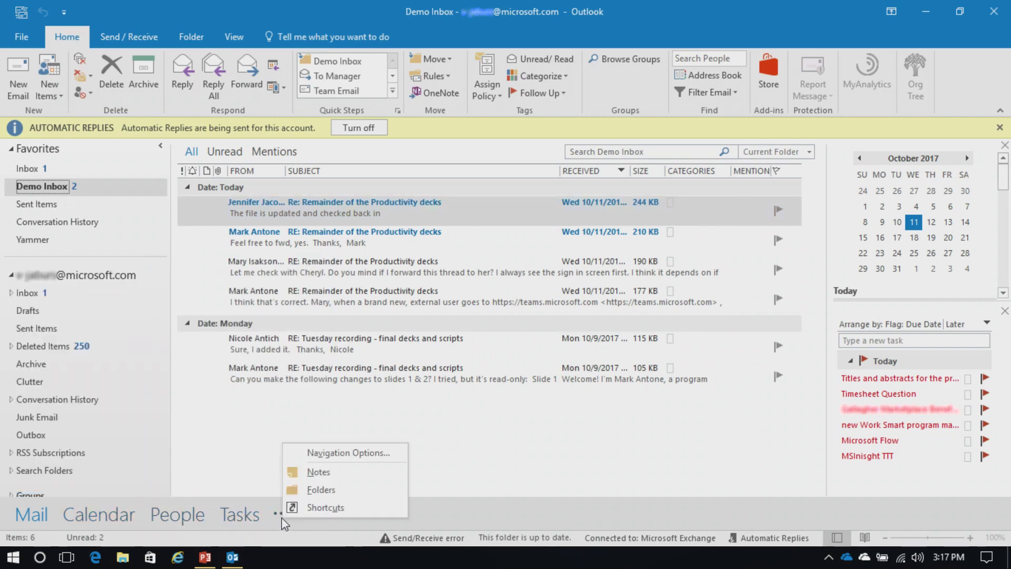
{"action": "left_click", "coordinate": [324, 454]}
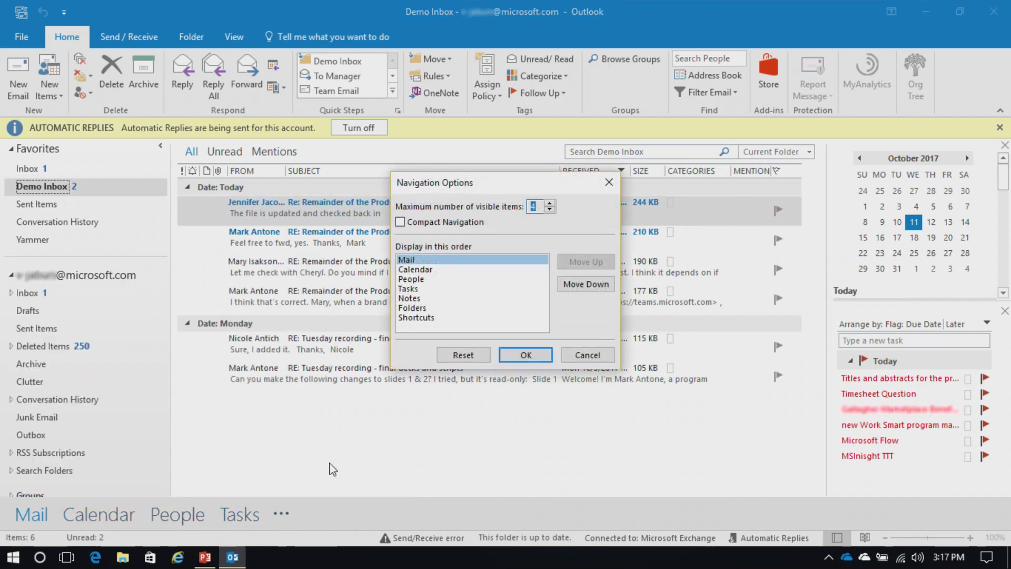
{"action": "left_click", "coordinate": [549, 210]}
{"action": "left_click", "coordinate": [550, 203]}
{"action": "left_click", "coordinate": [525, 355]}
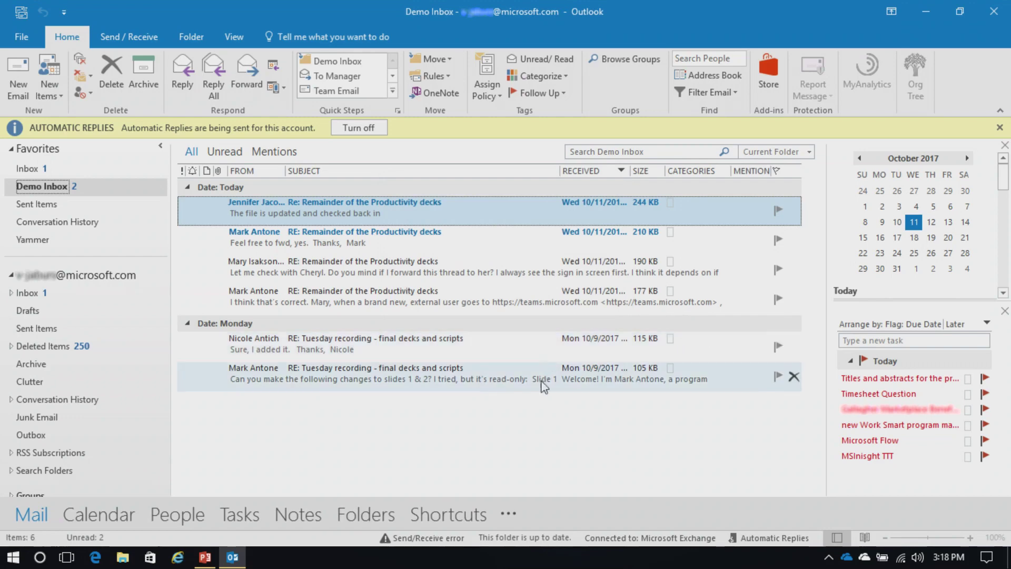
Step: Set the visible navigation items to 6 and turn Compact Navigation back on
{"action": "left_click", "coordinate": [506, 520]}
{"action": "left_click", "coordinate": [530, 528]}
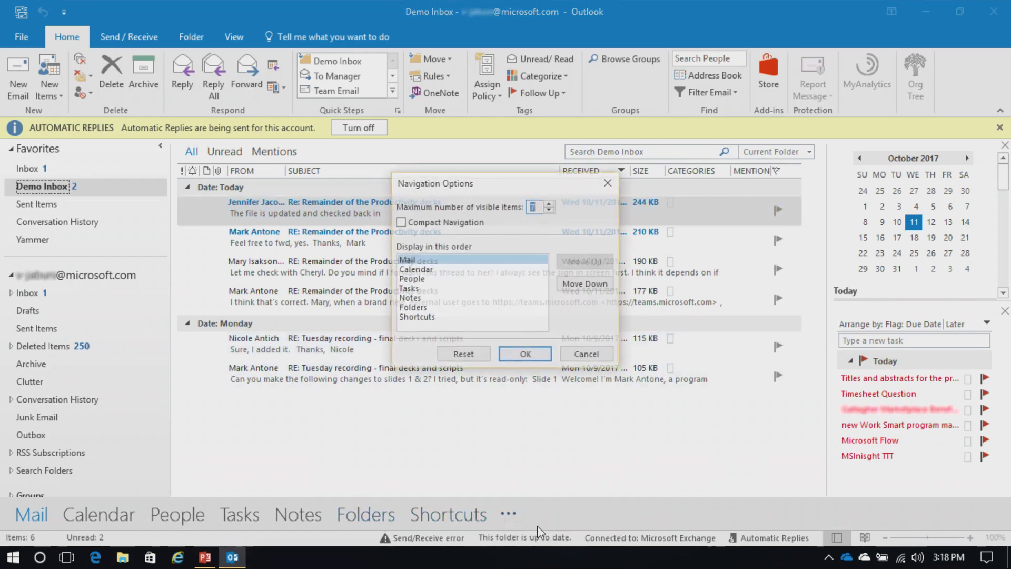
{"action": "left_click", "coordinate": [549, 210]}
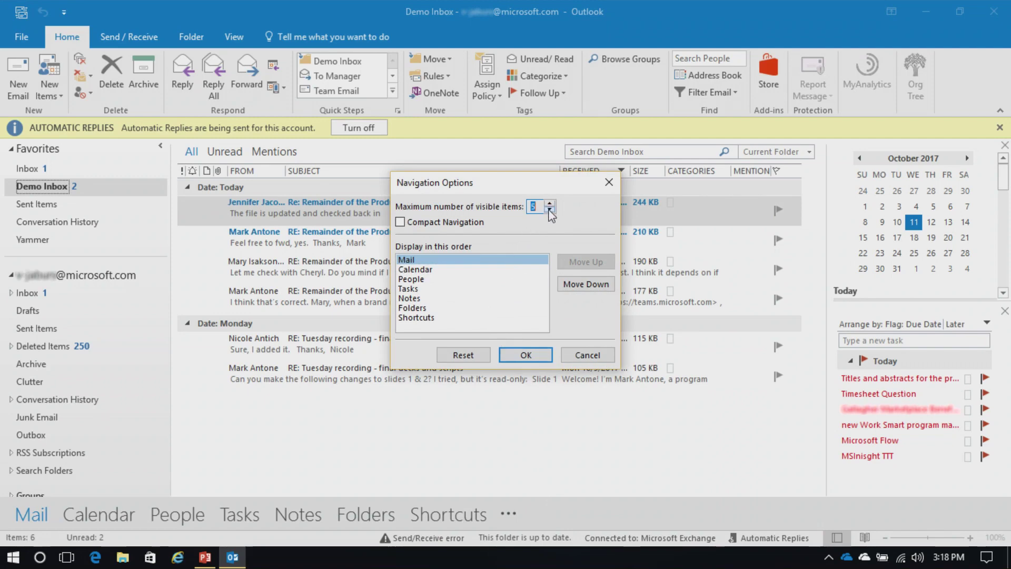
{"action": "left_click", "coordinate": [400, 221]}
{"action": "left_click", "coordinate": [526, 355]}
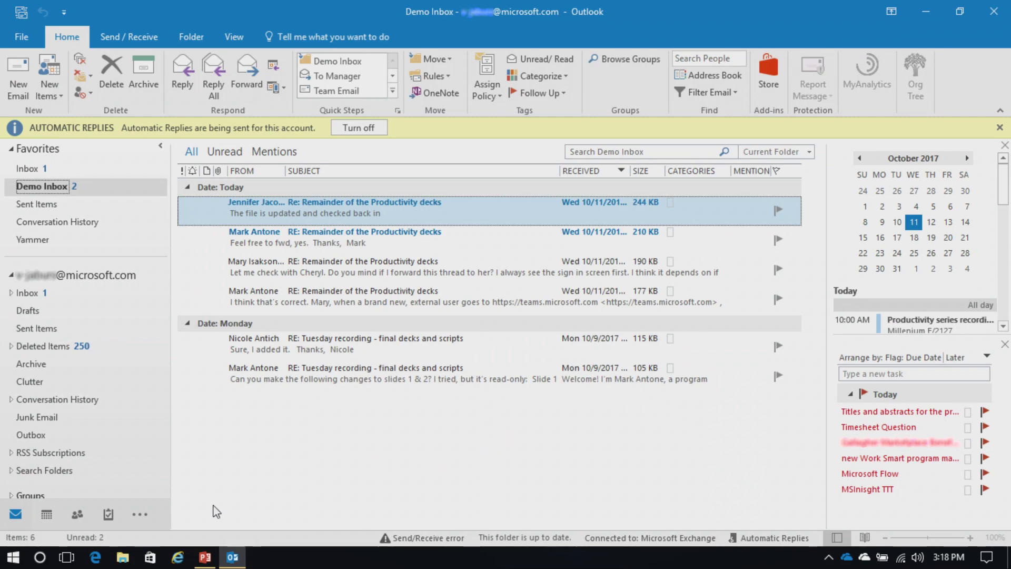
{"action": "left_click", "coordinate": [48, 515]}
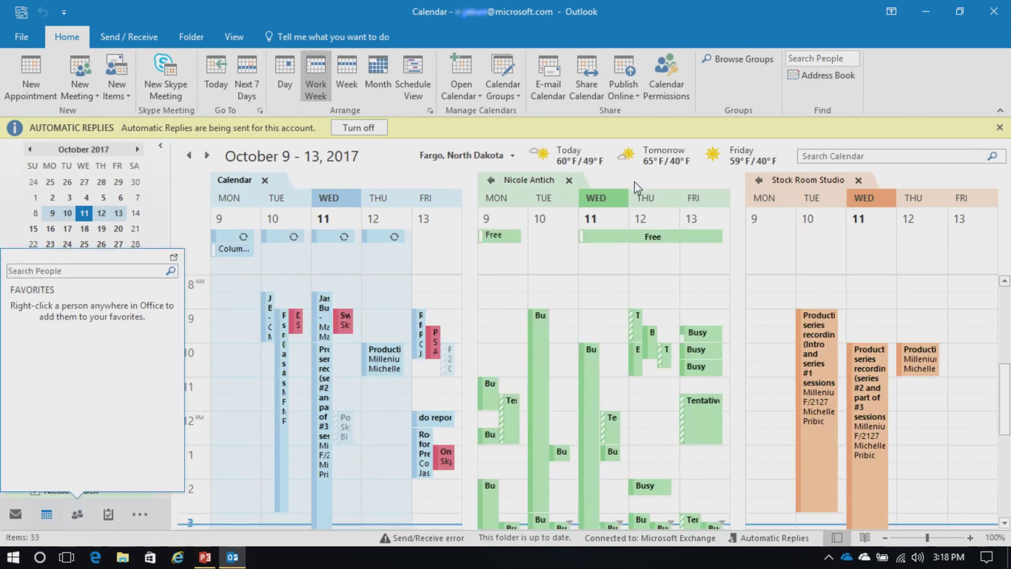
Step: Close the colleague's and Stock Room Studio shared calendars, then create an appointment at Friday 8:30 AM
{"action": "left_click", "coordinate": [569, 182]}
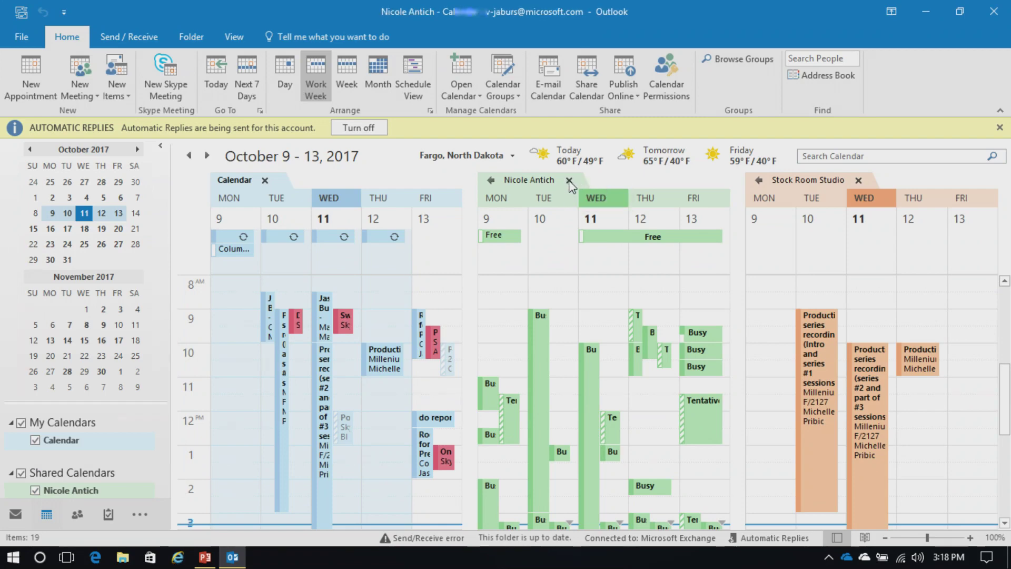
{"action": "left_click", "coordinate": [724, 181]}
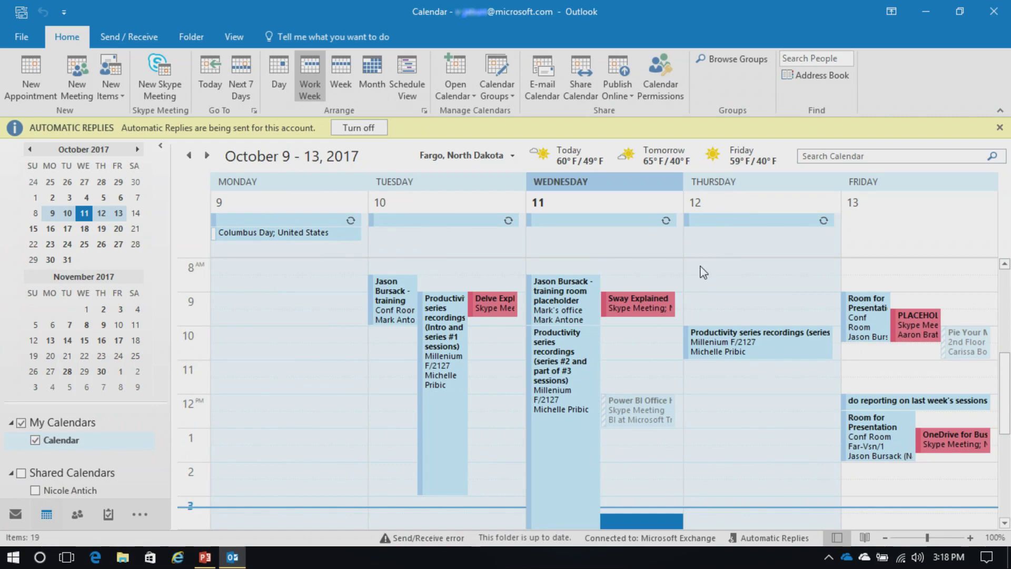
{"action": "double_click", "coordinate": [877, 284]}
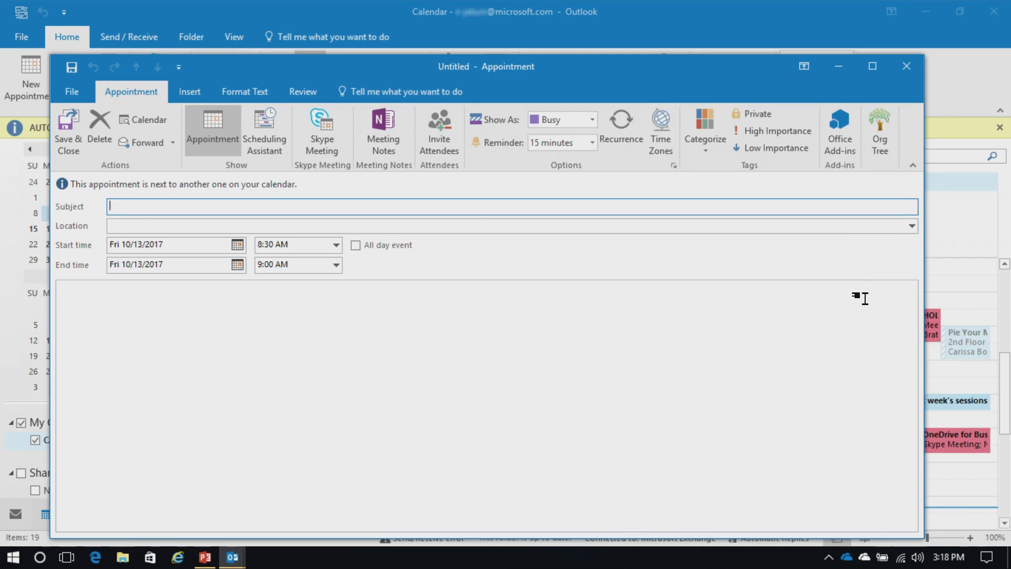
Step: Check availability in Scheduling Assistant, return to the form, and convert the appointment into a meeting
{"action": "left_click", "coordinate": [274, 139]}
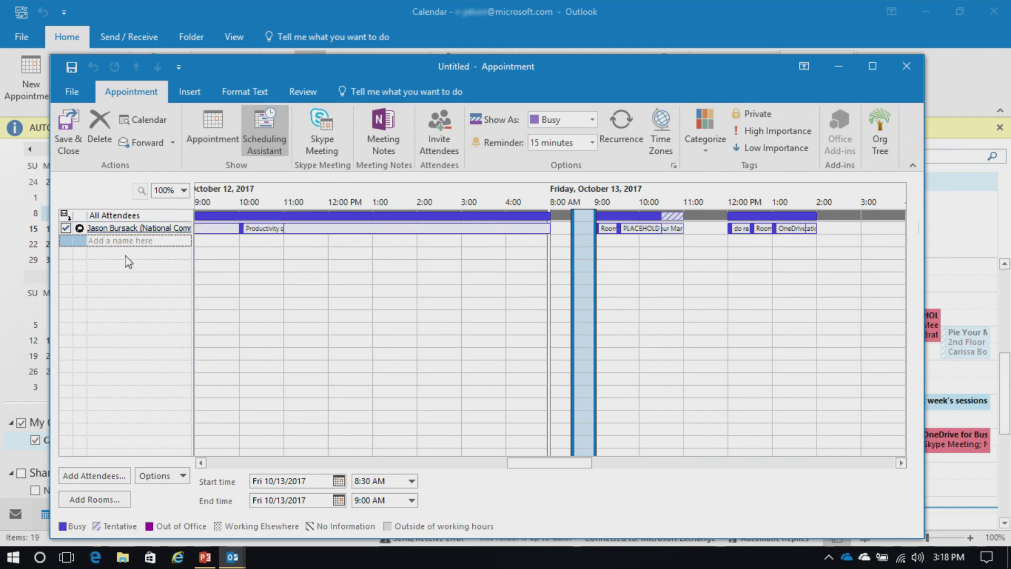
{"action": "left_click", "coordinate": [212, 140]}
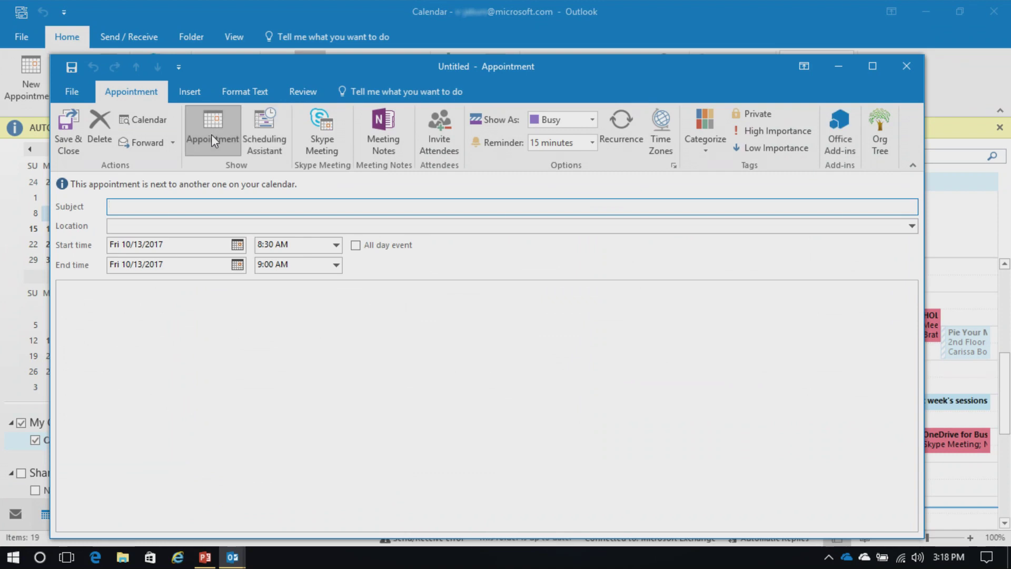
{"action": "left_click", "coordinate": [433, 132]}
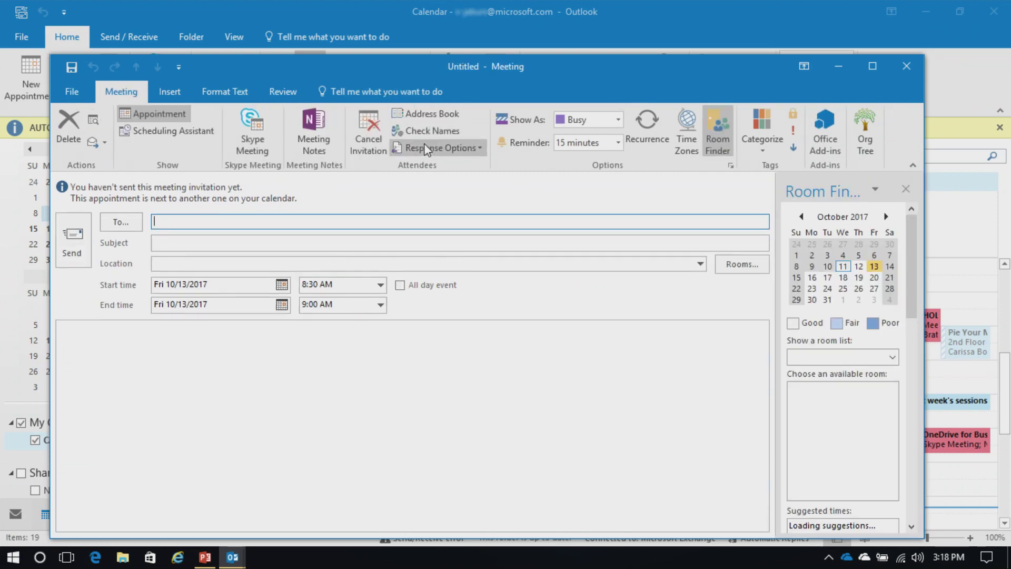
Step: Add two attendees from autocomplete, with subject 'test meeting' and location 'TBD'
{"action": "type", "text": "ma"}
{"action": "key", "text": "Return"}
{"action": "type", "text": "nic"}
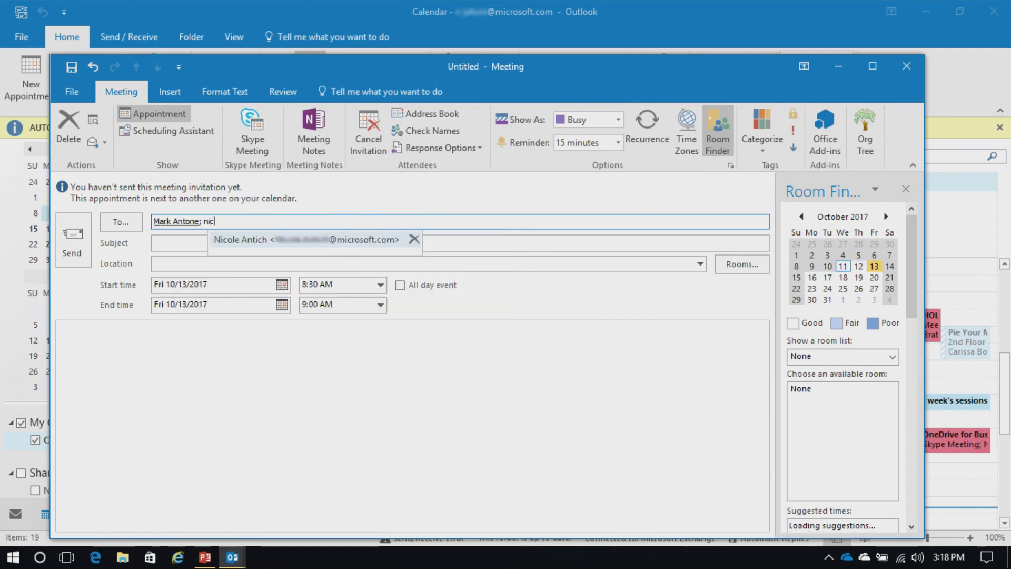
{"action": "key", "text": "Return"}
{"action": "left_click", "coordinate": [298, 242]}
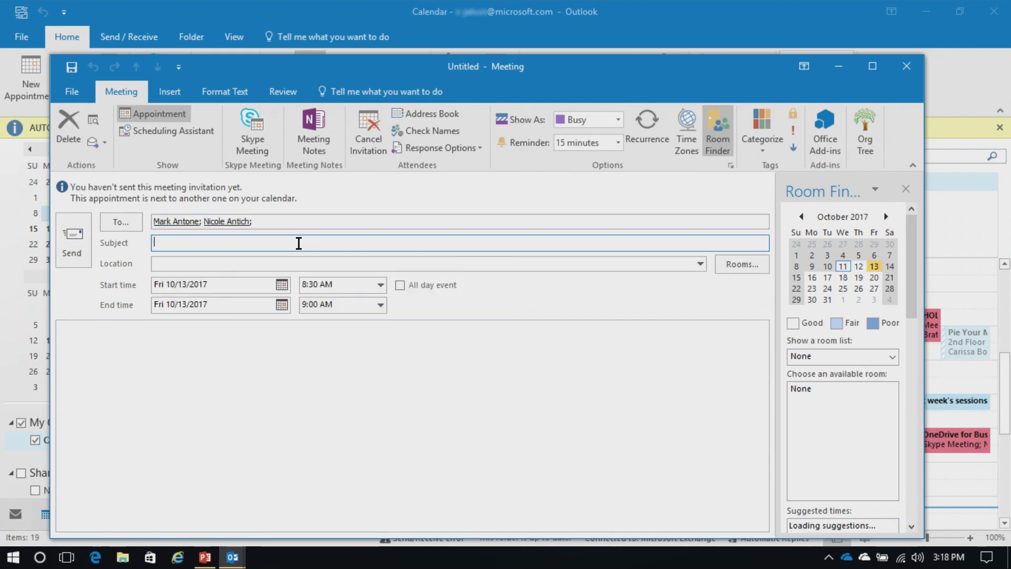
{"action": "type", "text": "test meeting"}
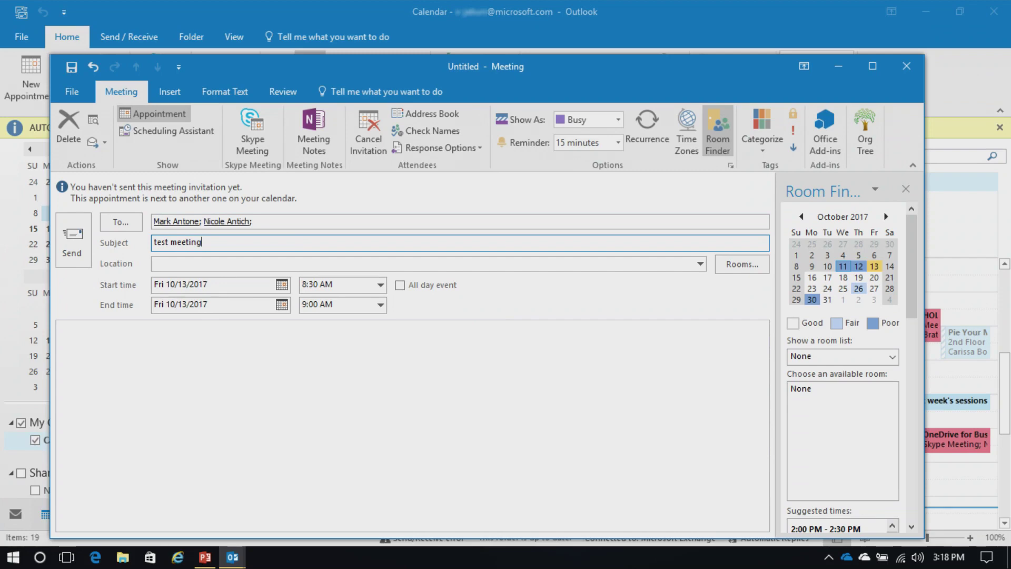
{"action": "left_click", "coordinate": [244, 263]}
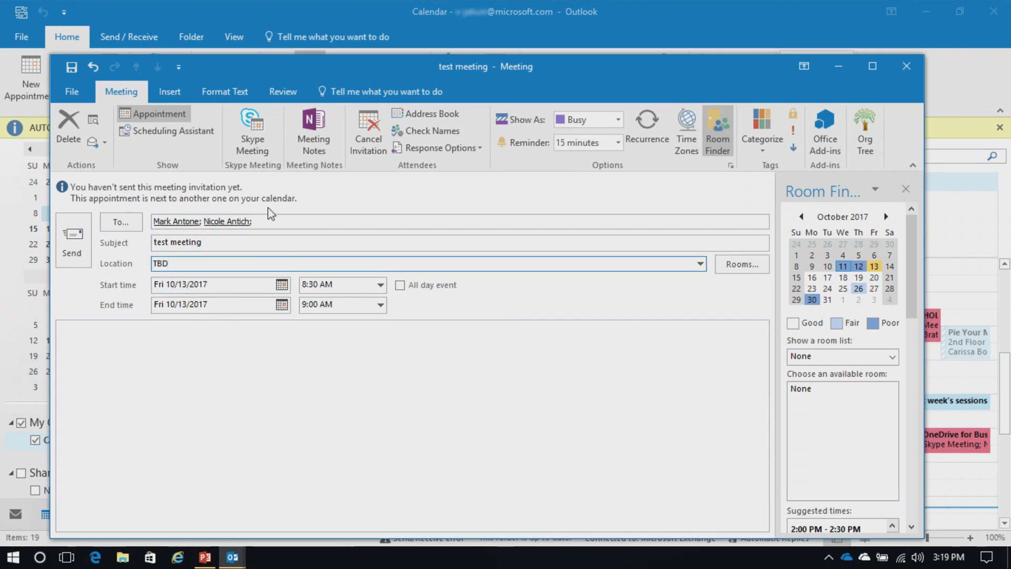
{"action": "left_click", "coordinate": [187, 131]}
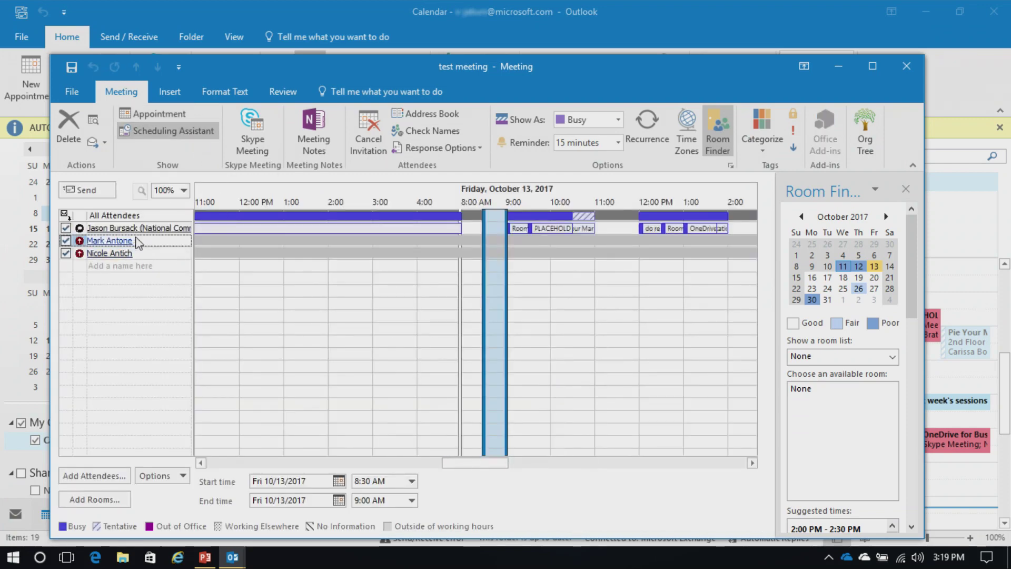
Step: Review the attendees' free/busy times around Friday 8:30 AM, then return to the meeting details
{"action": "mouse_move", "coordinate": [138, 238]}
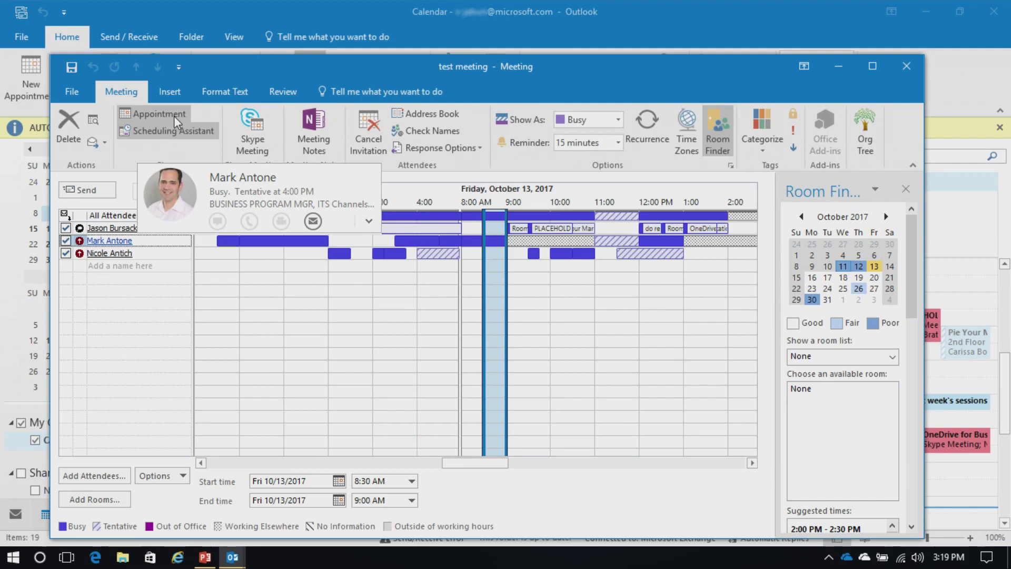
{"action": "left_click", "coordinate": [158, 115]}
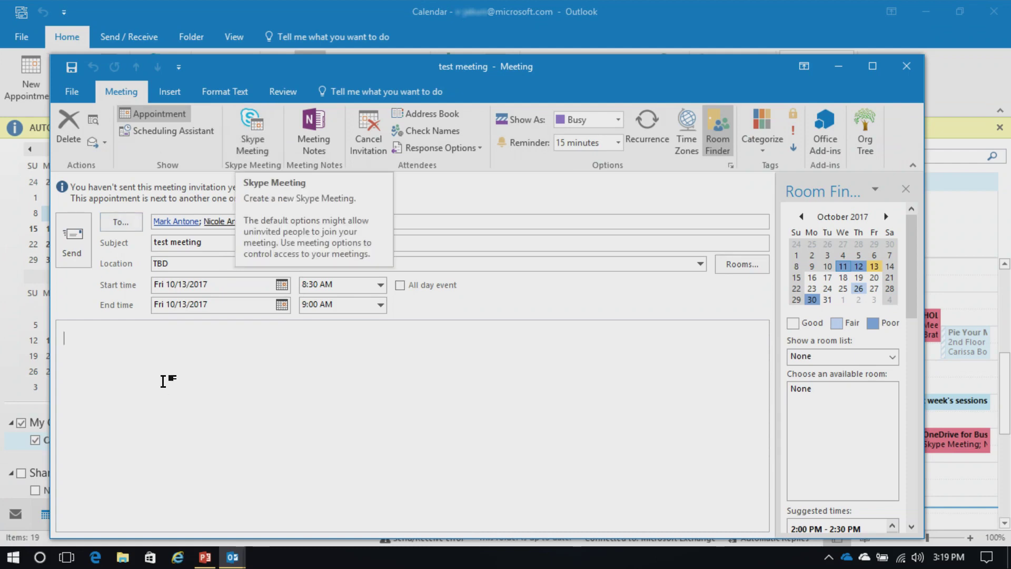
Step: Send the test meeting, reopen it to view its tracking status, then close it
{"action": "left_click", "coordinate": [73, 253]}
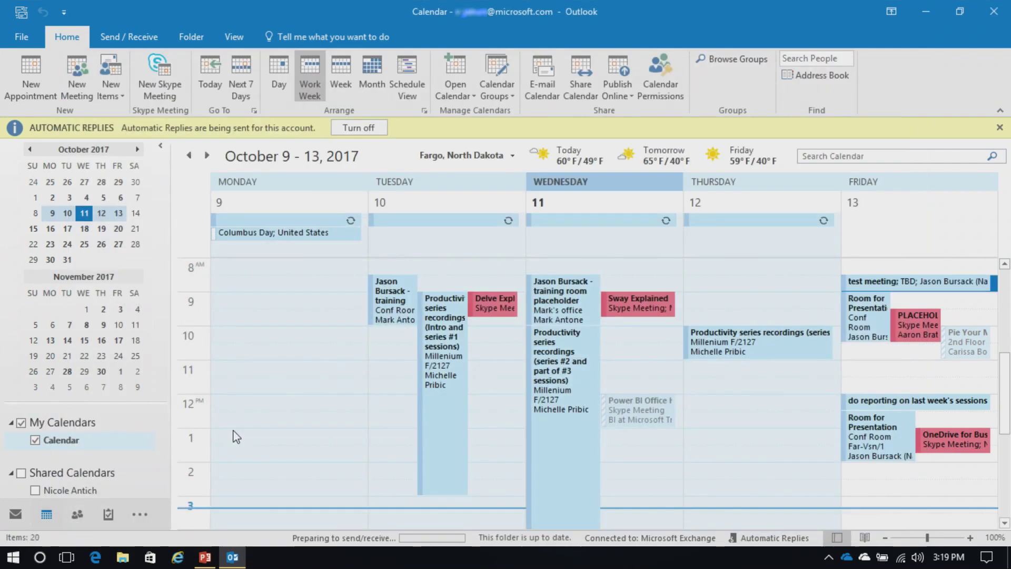
{"action": "double_click", "coordinate": [907, 285]}
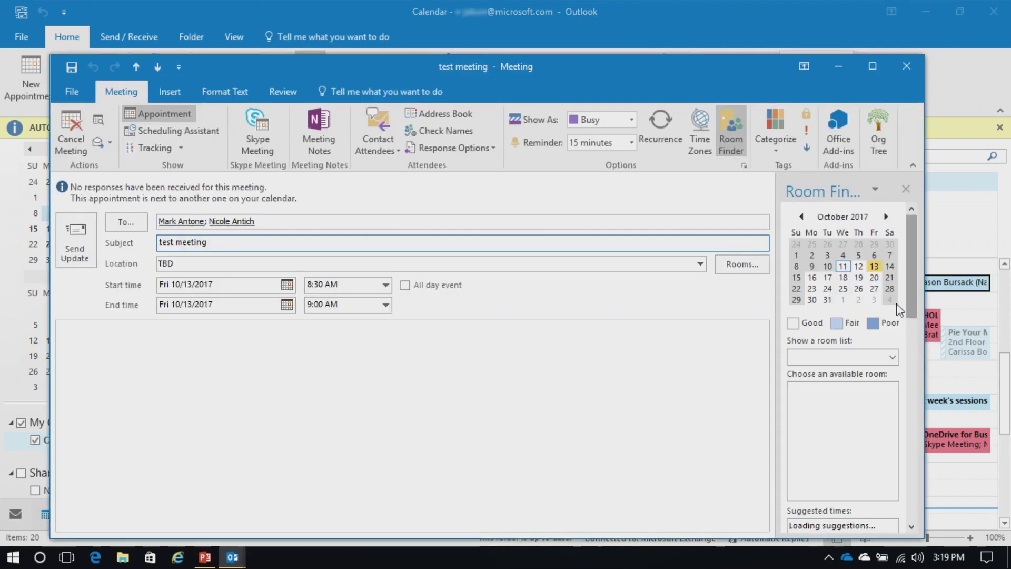
{"action": "left_click", "coordinate": [180, 149]}
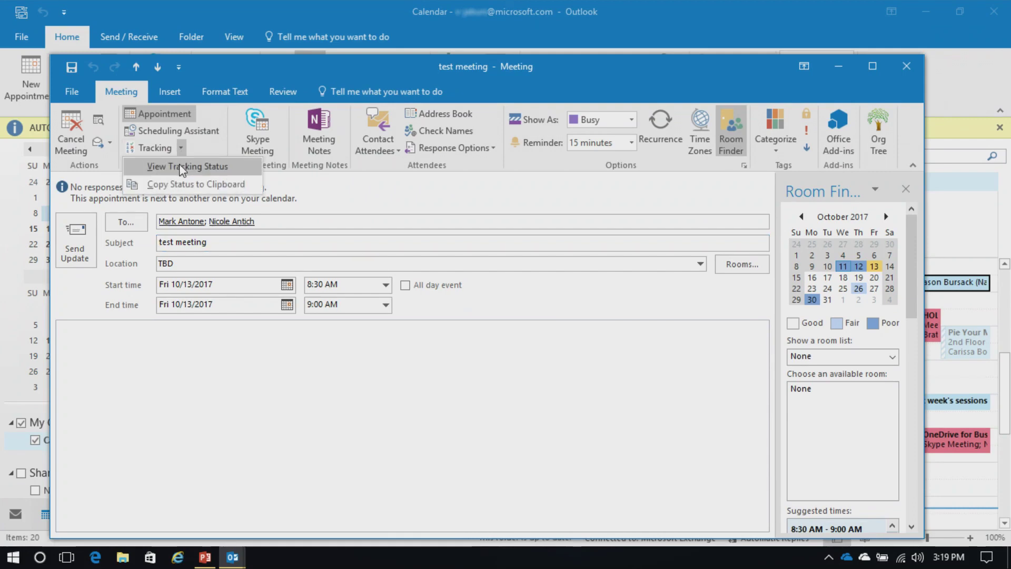
{"action": "left_click", "coordinate": [181, 167]}
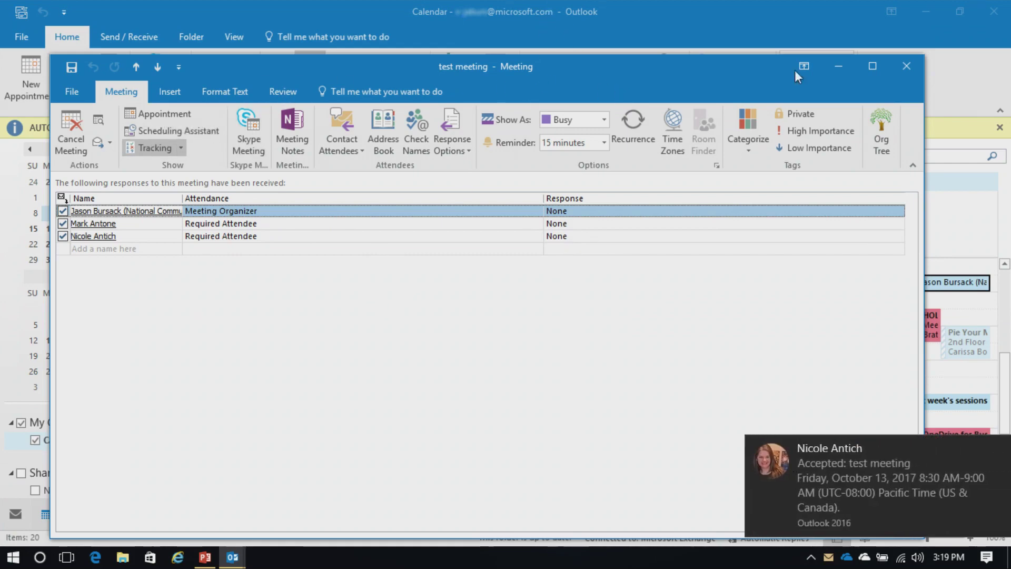
{"action": "left_click", "coordinate": [905, 65]}
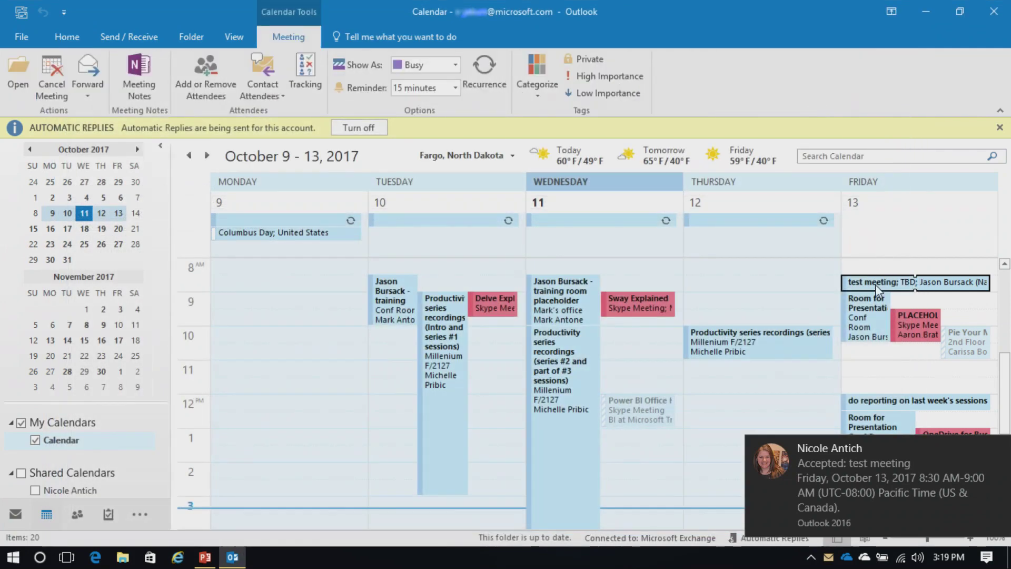
Step: Reopen the Friday test meeting, view its tracking status and copy the response summary to the clipboard
{"action": "double_click", "coordinate": [876, 285]}
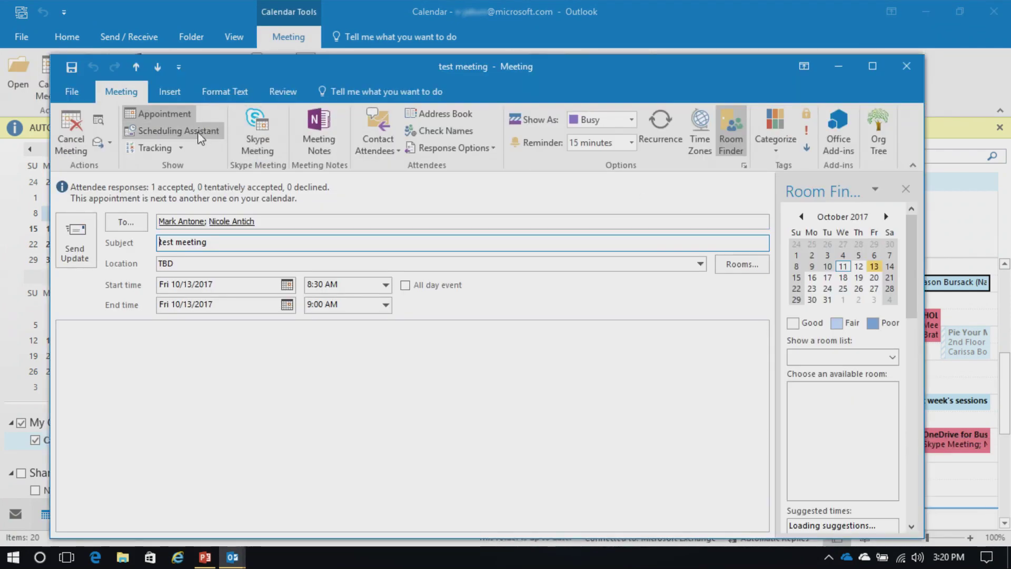
{"action": "left_click", "coordinate": [181, 148]}
{"action": "left_click", "coordinate": [192, 165]}
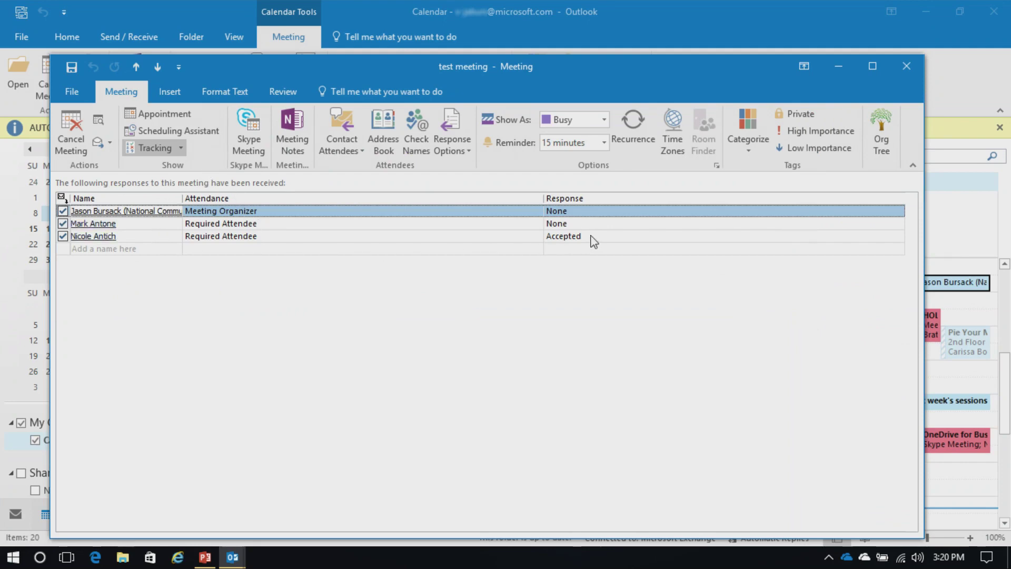
{"action": "left_click", "coordinate": [179, 150]}
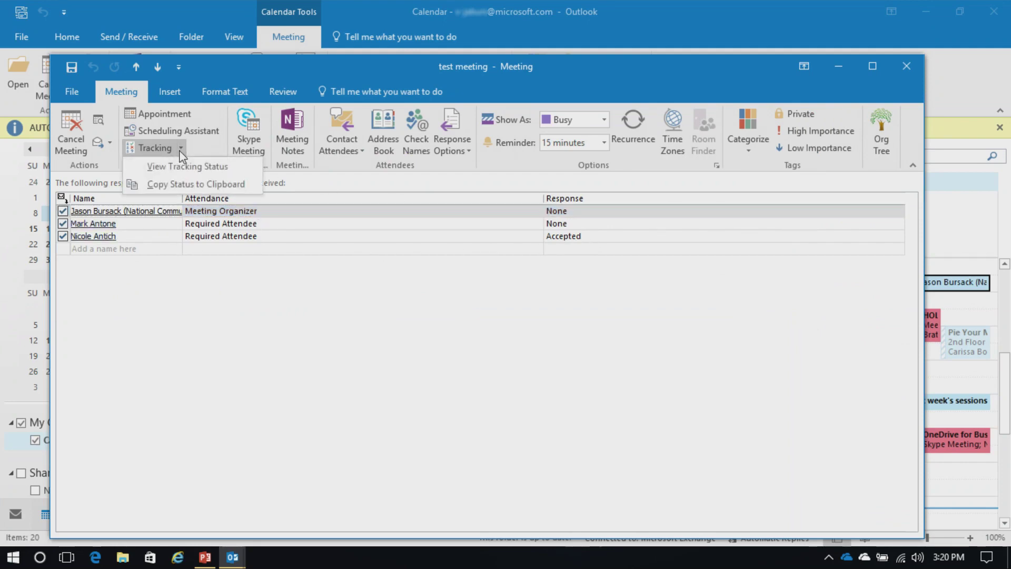
{"action": "left_click", "coordinate": [194, 184]}
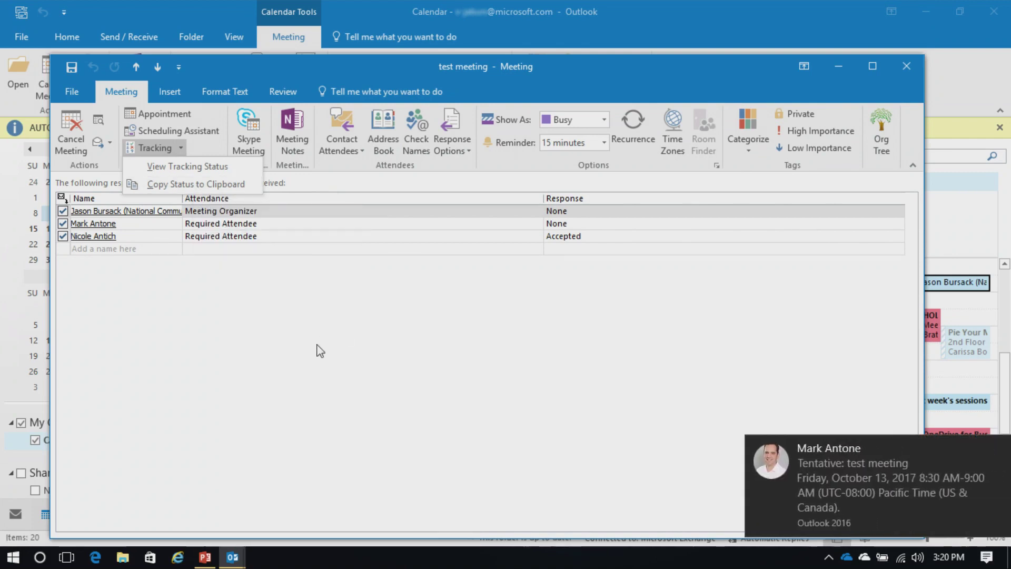
{"action": "left_click", "coordinate": [911, 67]}
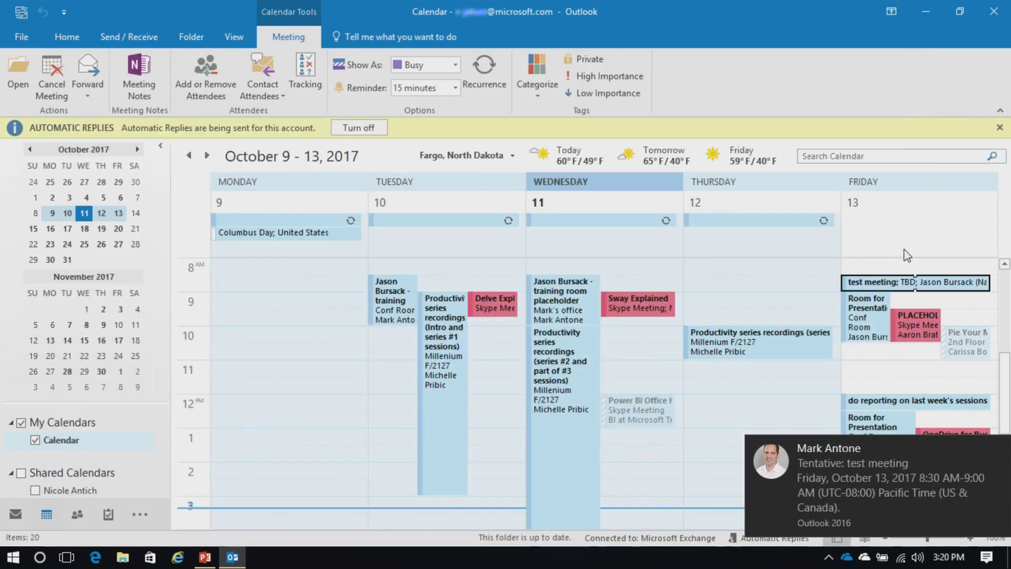
Step: Recheck the meeting's tracking showing one attendee accepted and one tentative, then close it
{"action": "double_click", "coordinate": [884, 287]}
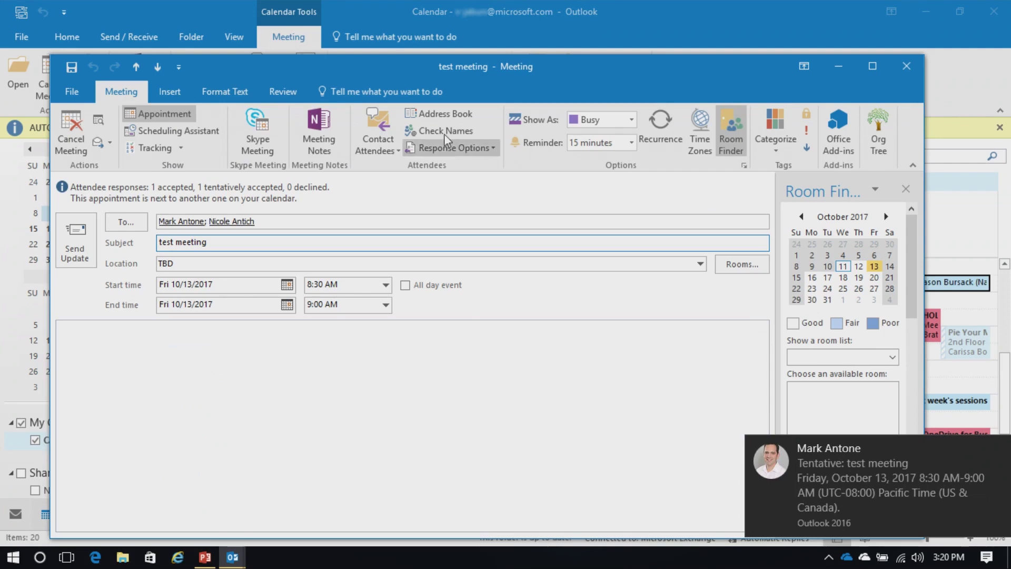
{"action": "left_click", "coordinate": [181, 148]}
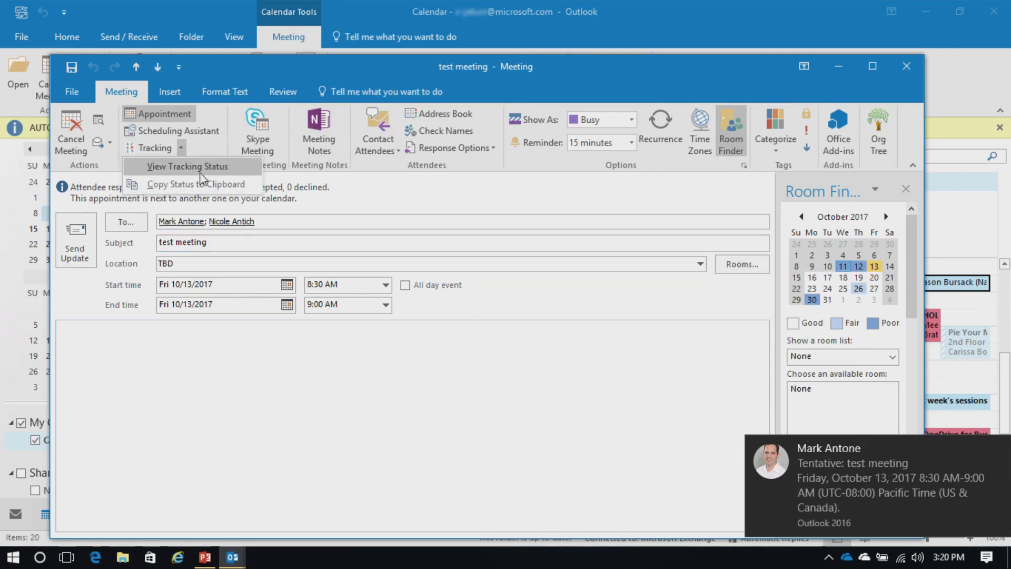
{"action": "left_click", "coordinate": [195, 166]}
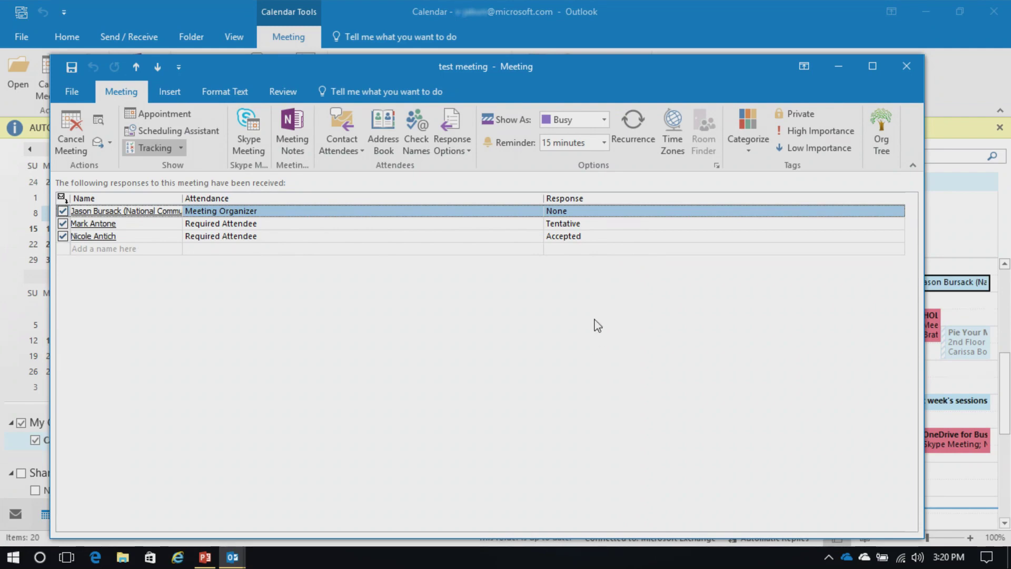
{"action": "left_click", "coordinate": [182, 148]}
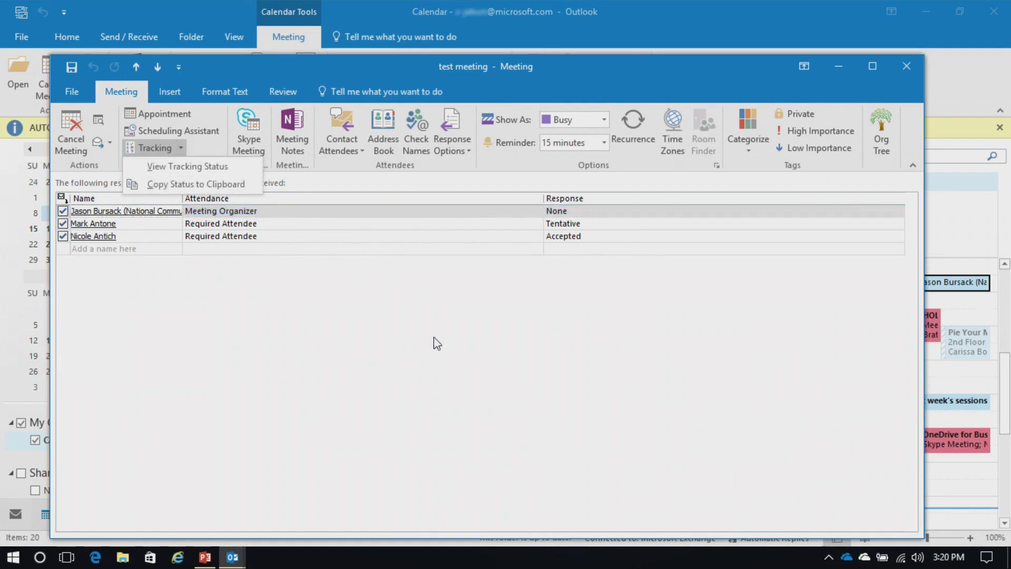
{"action": "left_click", "coordinate": [591, 321]}
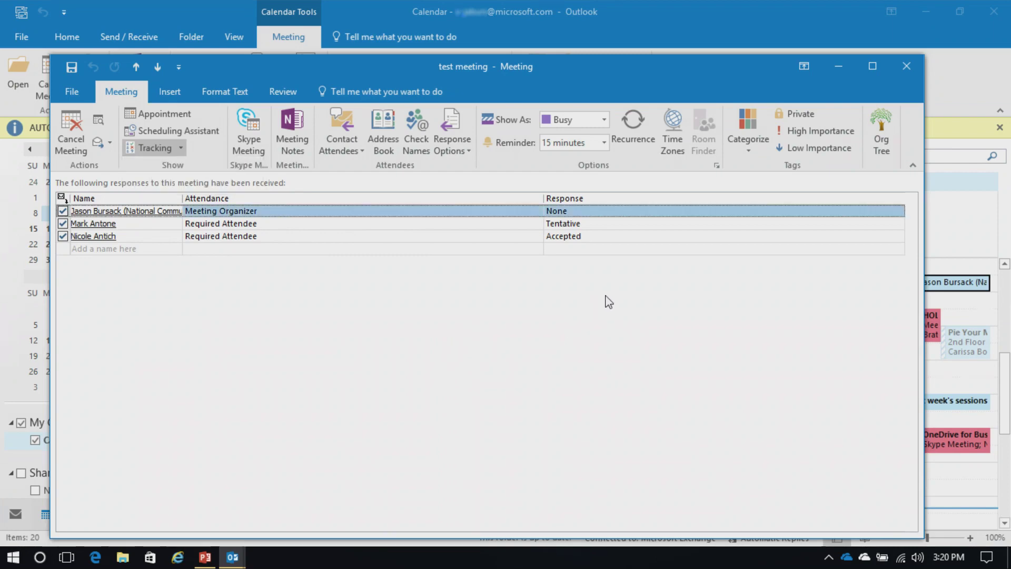
{"action": "left_click", "coordinate": [903, 71]}
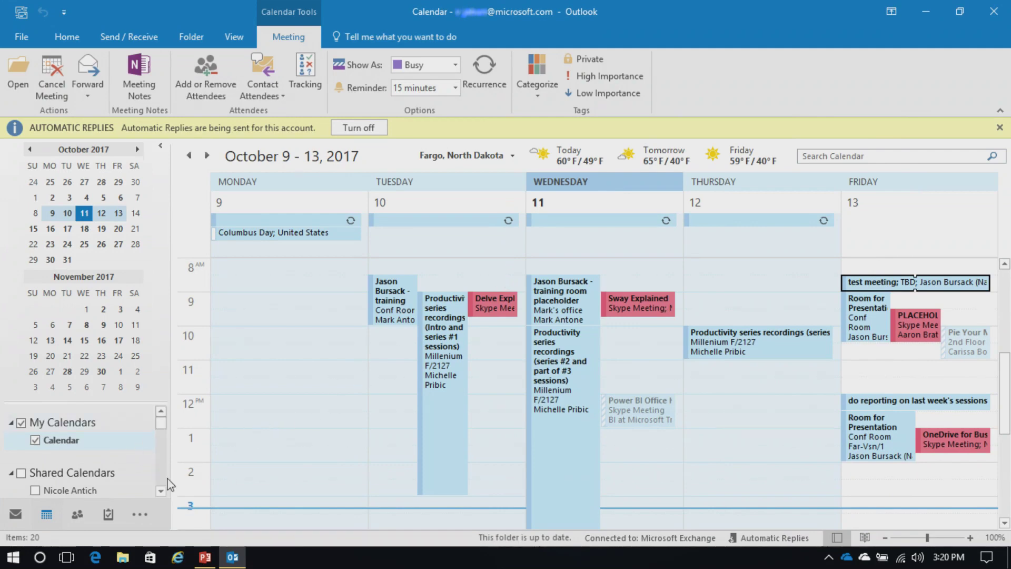
Step: Tick the colleague under Shared Calendars to view their calendar beside your October 9–13 week
{"action": "left_click", "coordinate": [162, 493]}
{"action": "left_click", "coordinate": [161, 493]}
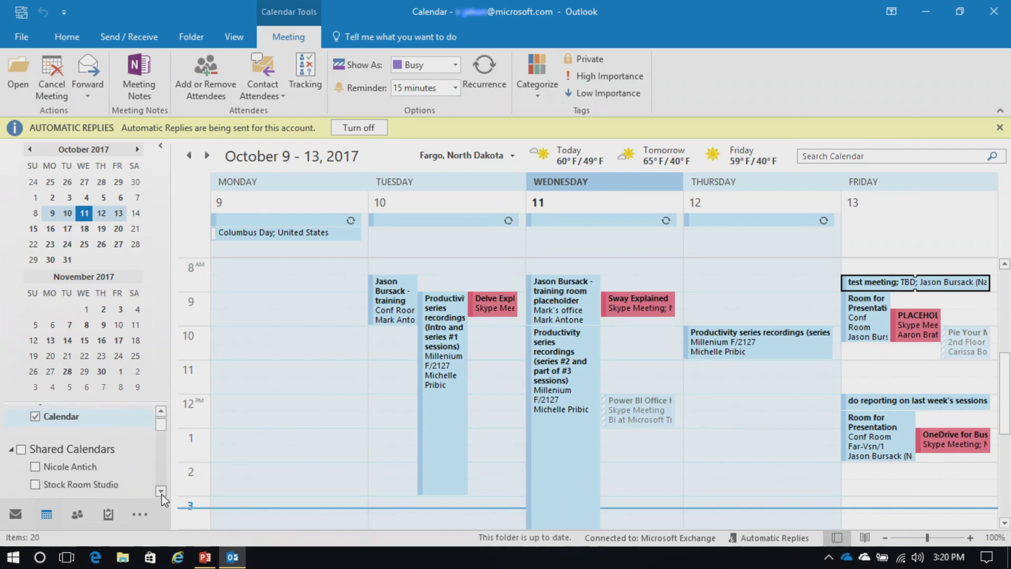
{"action": "left_click", "coordinate": [34, 466]}
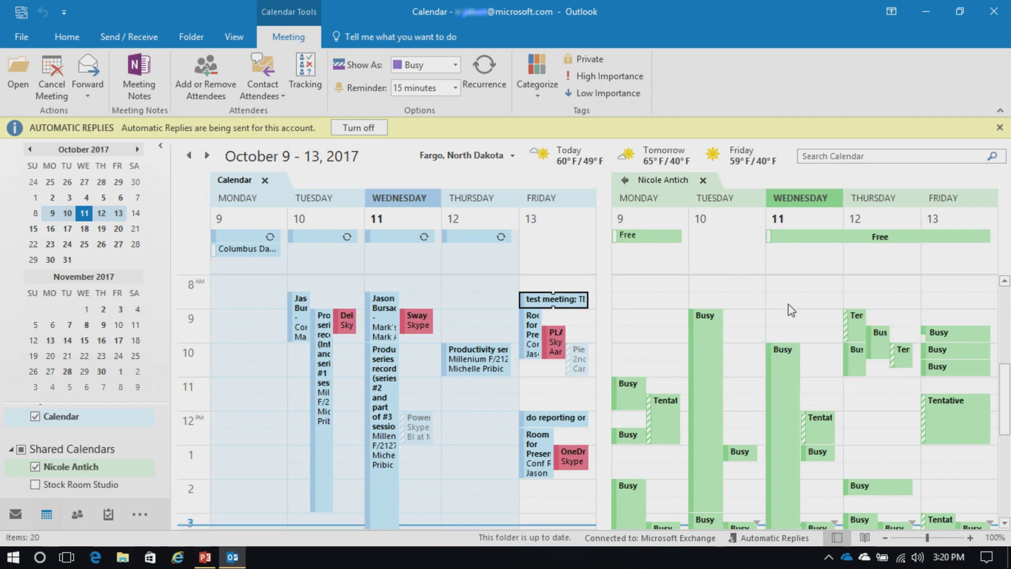
{"action": "scroll", "coordinate": [786, 326], "scroll_direction": "down", "scroll_amount": 2}
{"action": "scroll", "coordinate": [785, 348], "scroll_direction": "down", "scroll_amount": 2}
{"action": "scroll", "coordinate": [785, 353], "scroll_direction": "up", "scroll_amount": 5}
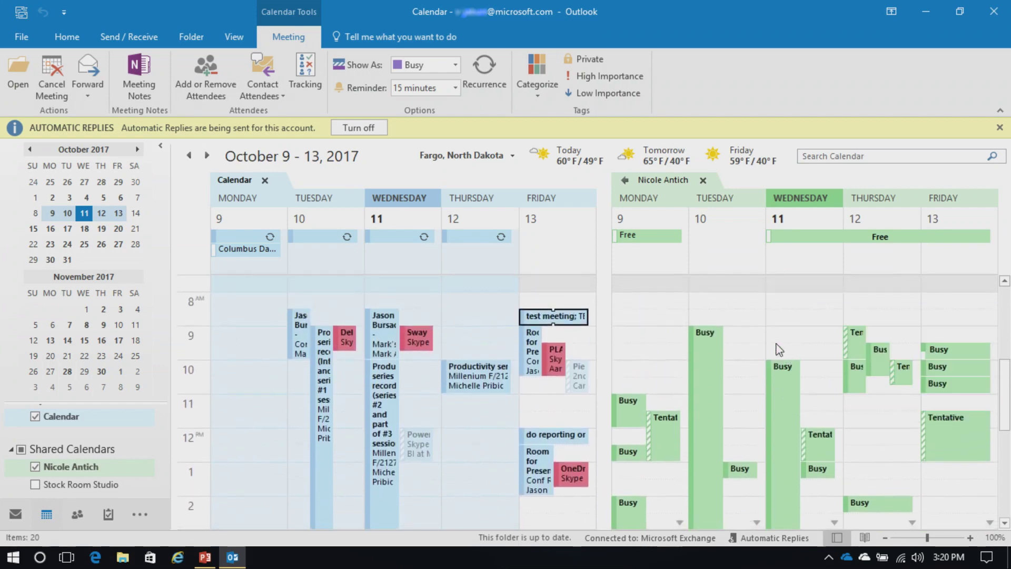
{"action": "scroll", "coordinate": [834, 389], "scroll_direction": "down", "scroll_amount": 1}
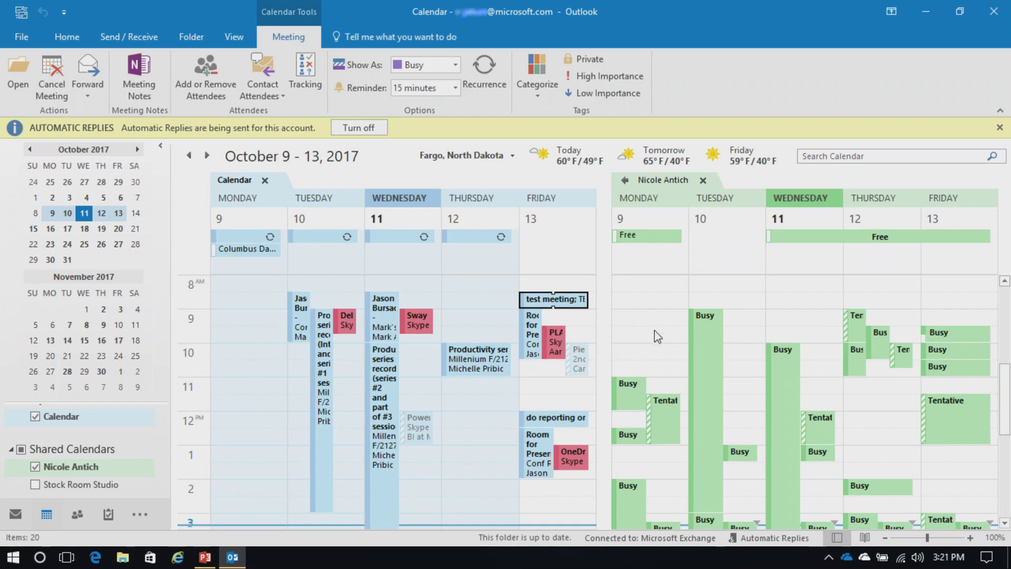
{"action": "mouse_move", "coordinate": [377, 381]}
{"action": "mouse_move", "coordinate": [703, 416]}
{"action": "left_click", "coordinate": [73, 36]}
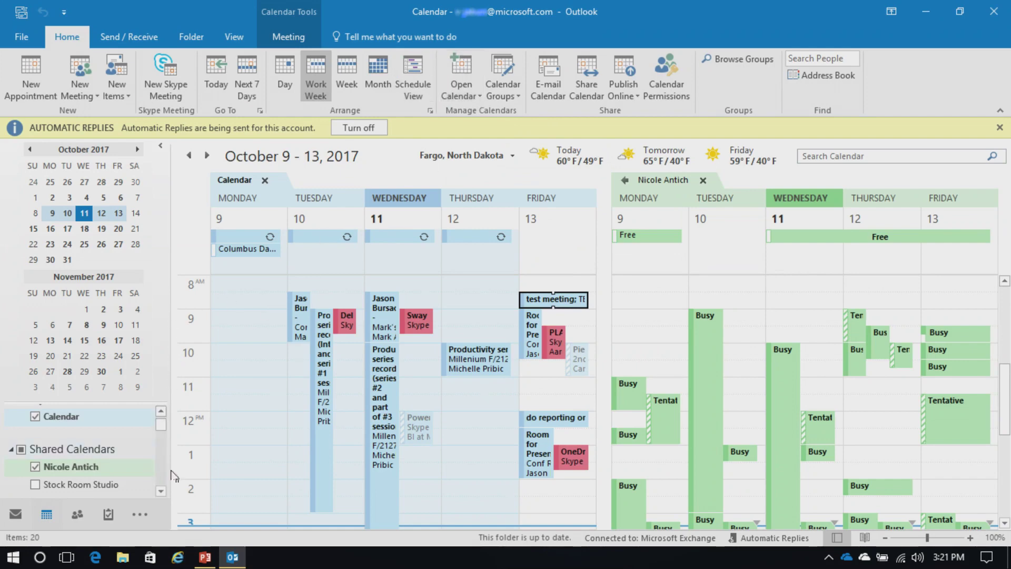
Step: Display the Stock Room Studio calendar alongside the other calendars
{"action": "left_click", "coordinate": [464, 94]}
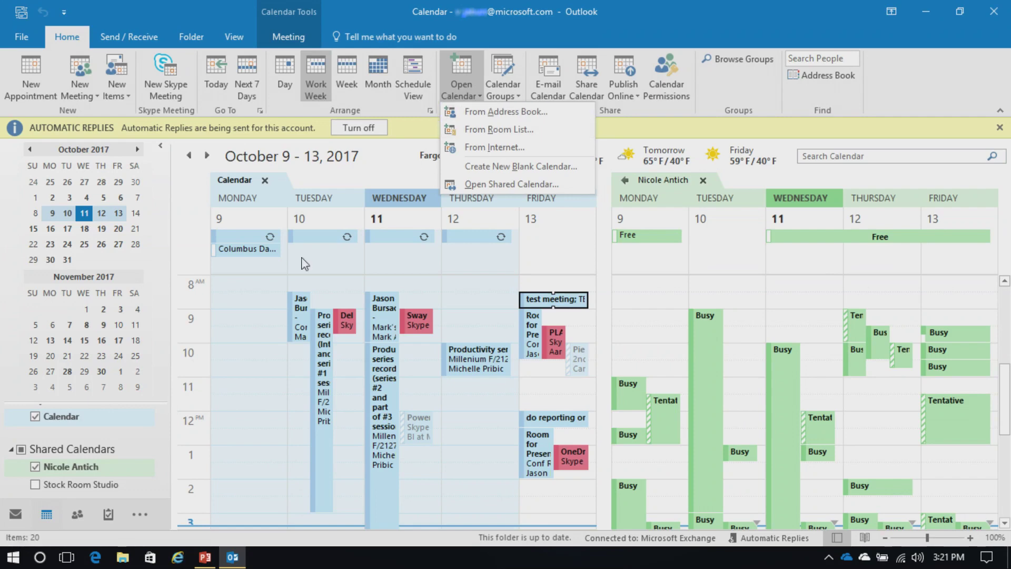
{"action": "left_click", "coordinate": [35, 488]}
{"action": "left_click", "coordinate": [35, 489]}
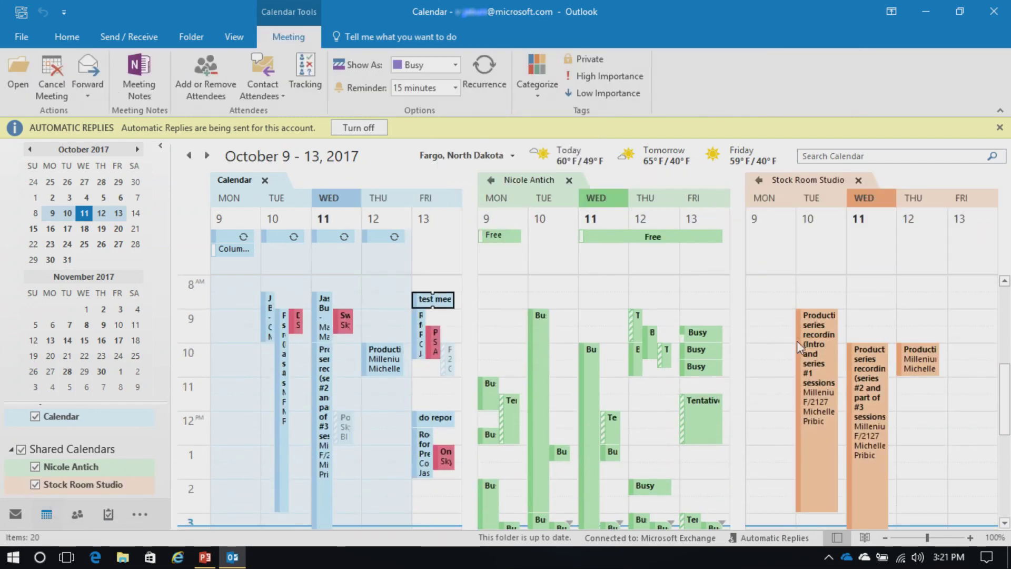
Step: Close the colleague's calendar tab and the Stock Room Studio tab, leaving only your own Calendar
{"action": "mouse_move", "coordinate": [814, 375]}
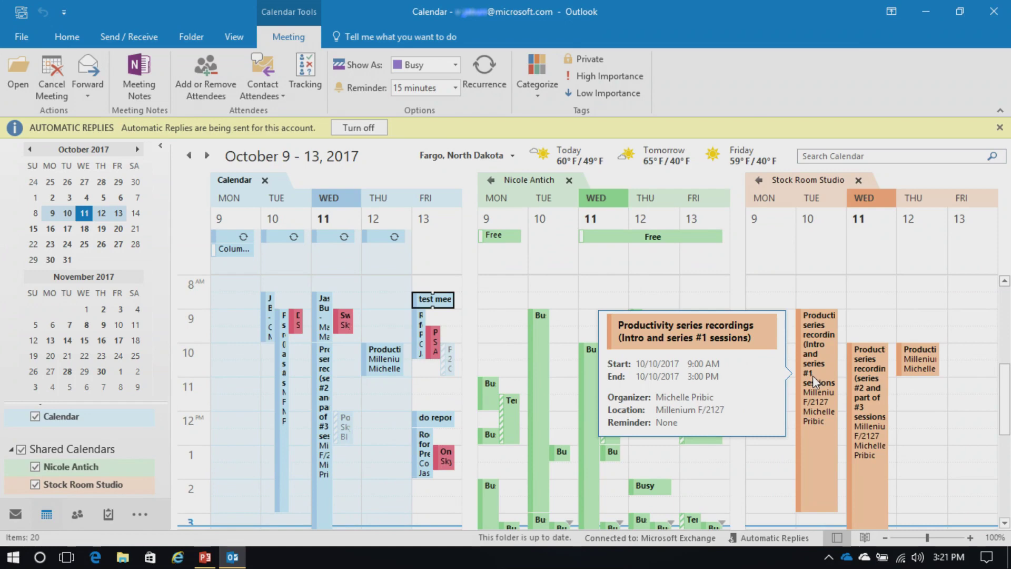
{"action": "mouse_move", "coordinate": [874, 389]}
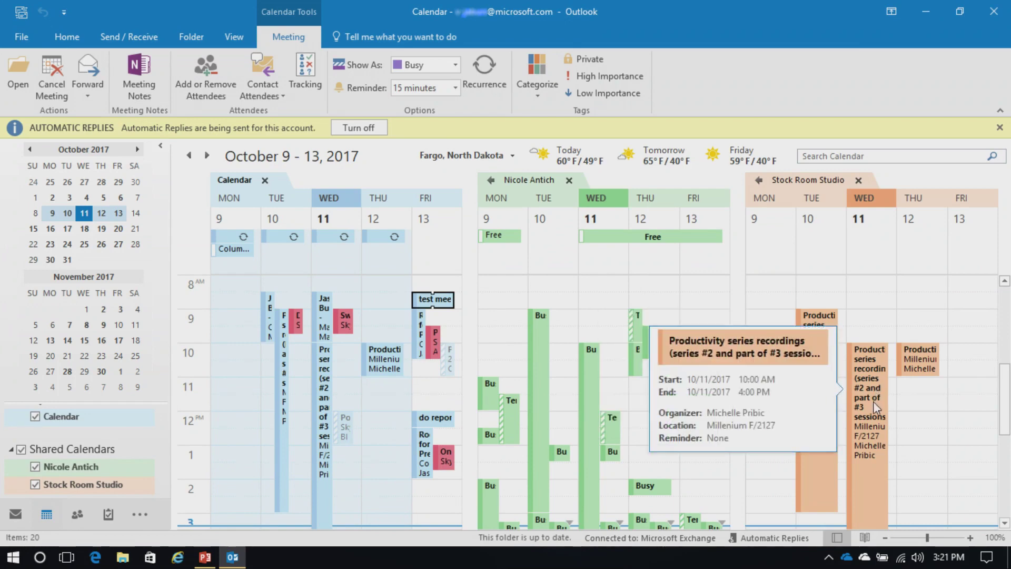
{"action": "mouse_move", "coordinate": [919, 372]}
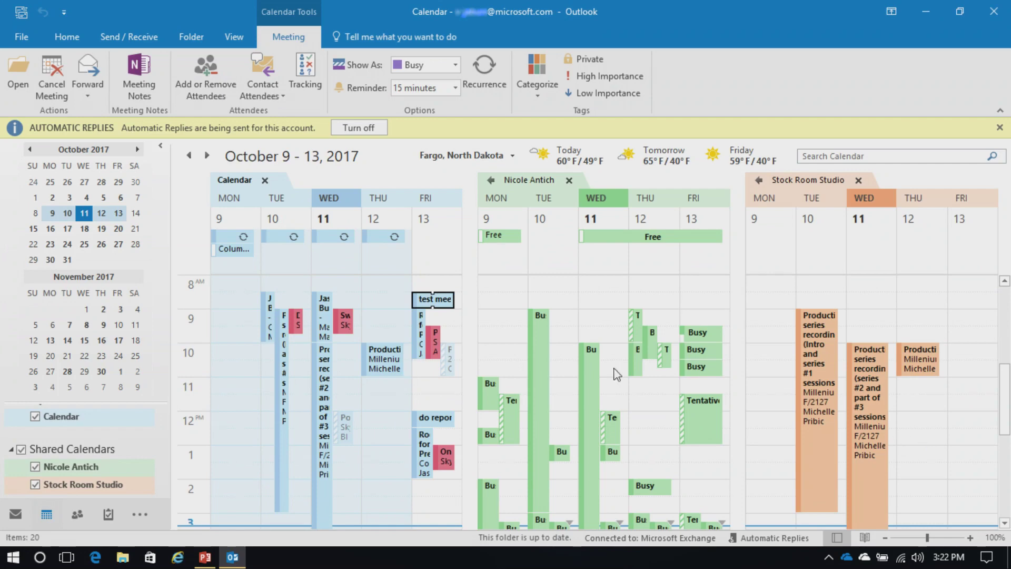
{"action": "left_click", "coordinate": [568, 181]}
{"action": "left_click", "coordinate": [729, 181]}
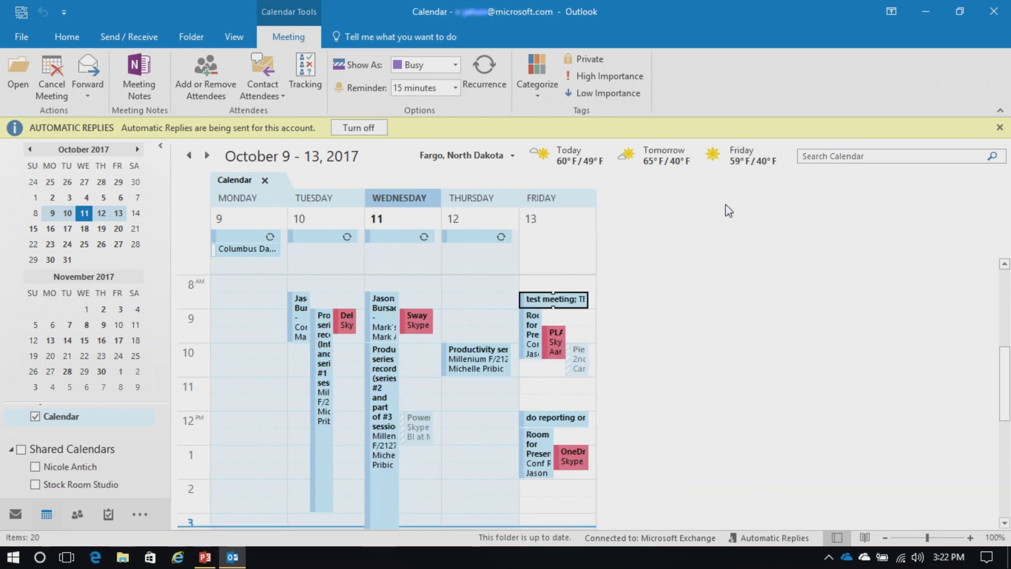
{"action": "left_click", "coordinate": [874, 490]}
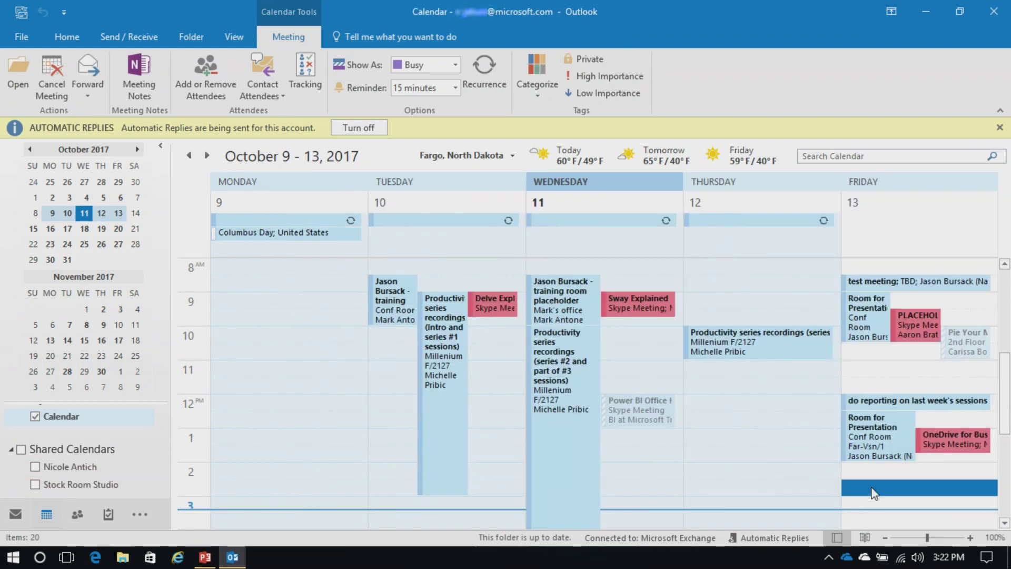
Step: Add a 'Doctor Appt' appointment on Friday 13 October, 2:30–3:00 PM
{"action": "double_click", "coordinate": [873, 493]}
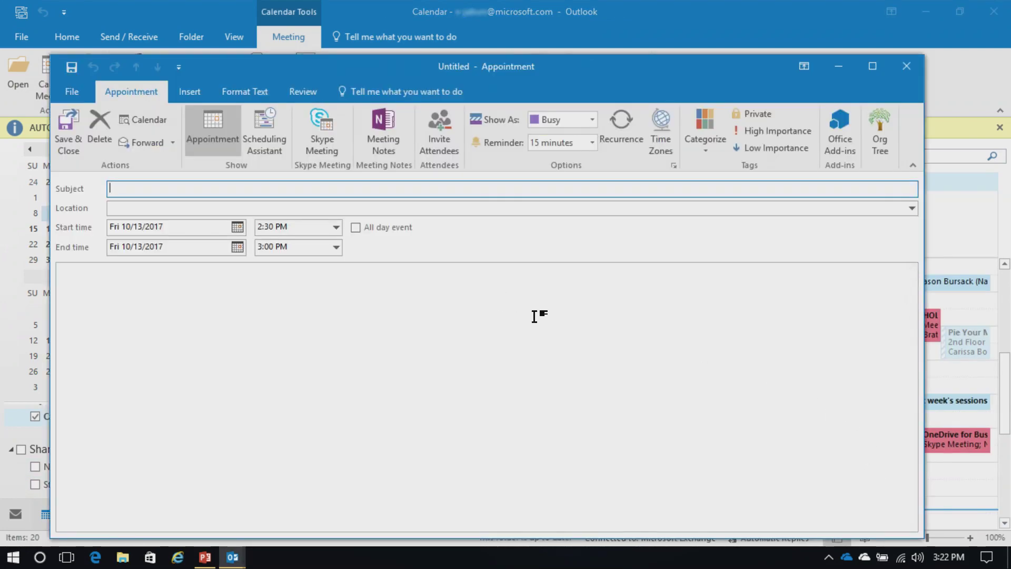
{"action": "type", "text": "Doctor Appt"}
{"action": "left_click", "coordinate": [67, 132]}
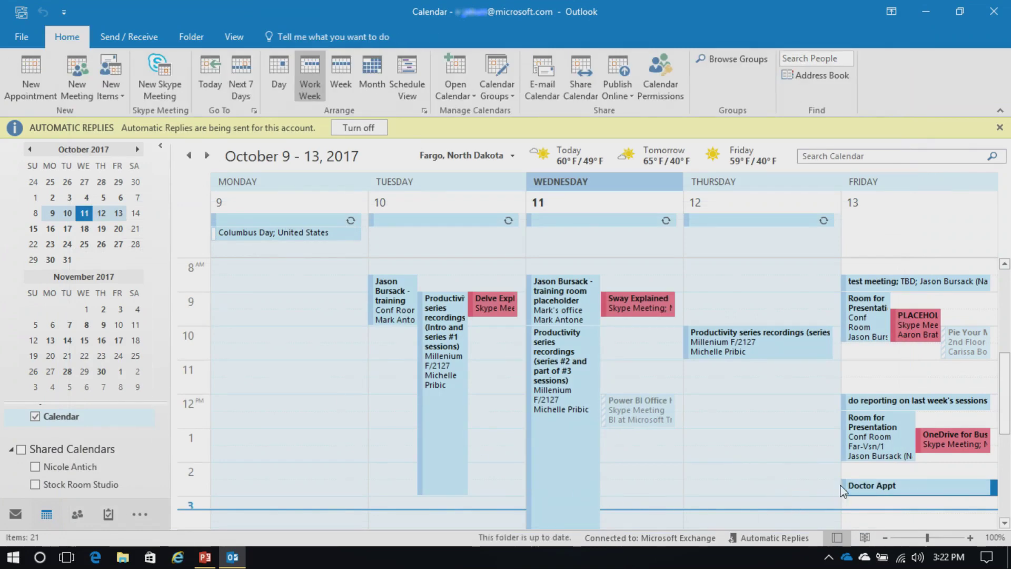
Step: Mark Doctor Appt as Private, then remove the Private marking again
{"action": "right_click", "coordinate": [889, 489]}
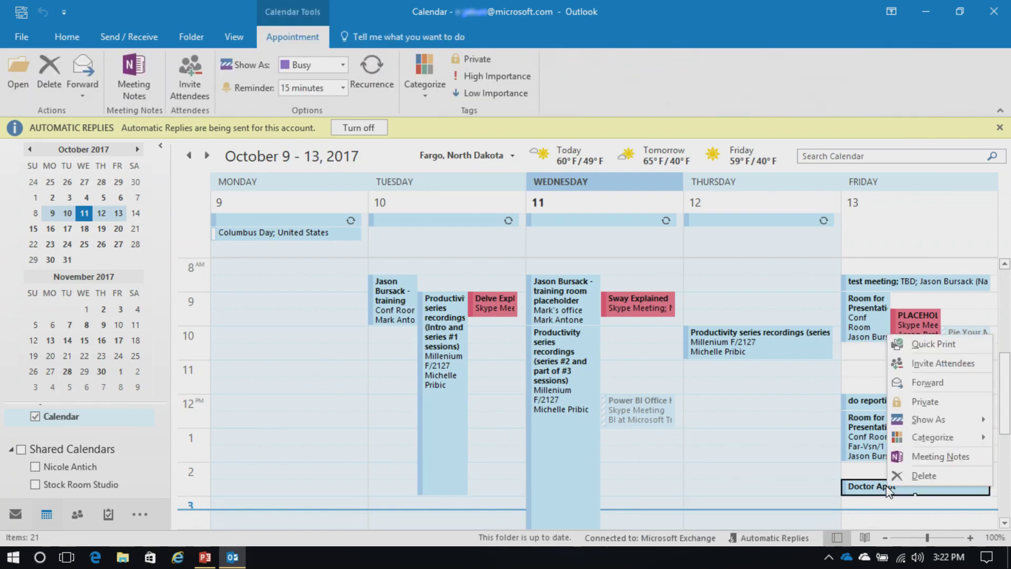
{"action": "left_click", "coordinate": [929, 400]}
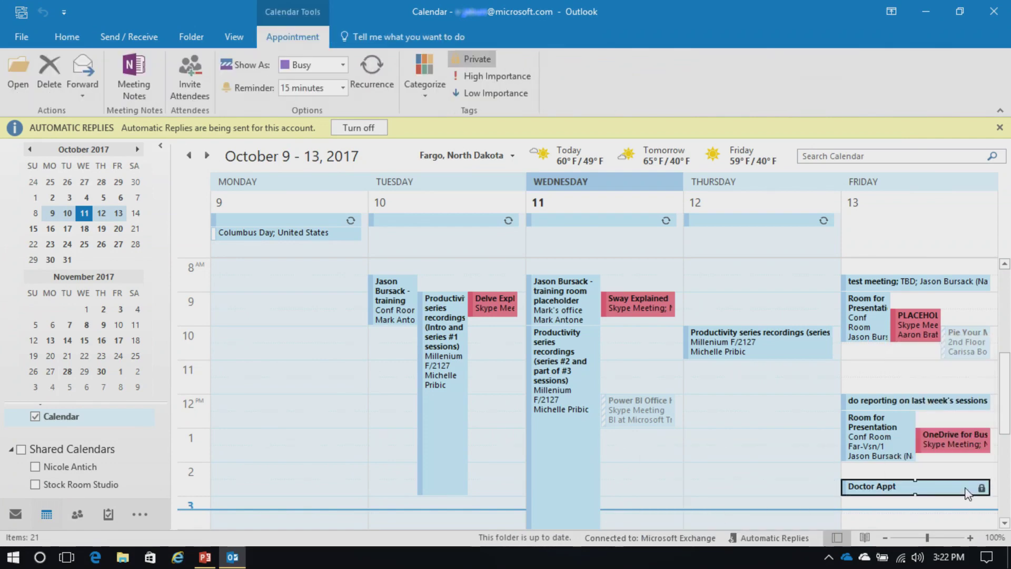
{"action": "mouse_move", "coordinate": [982, 494]}
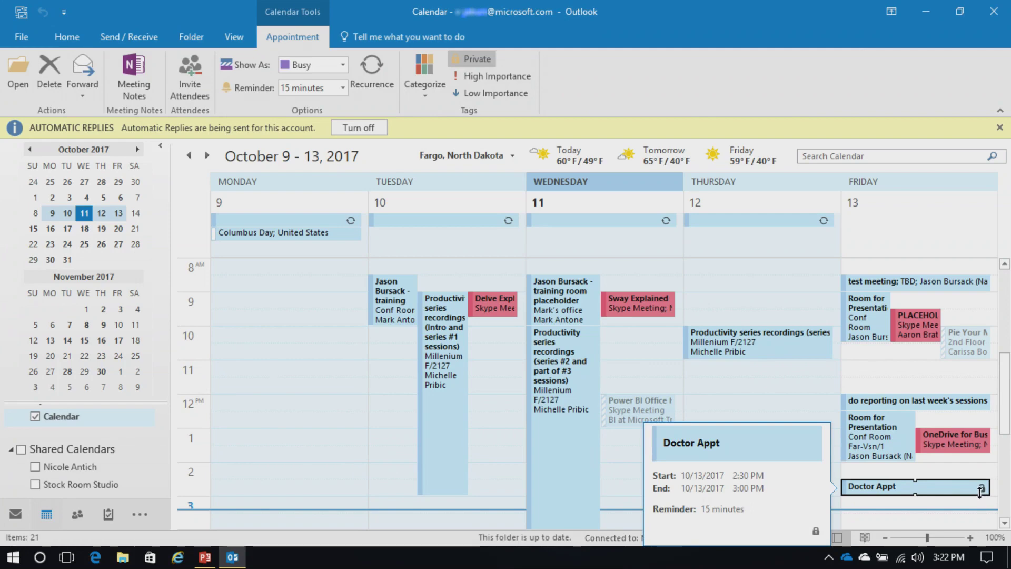
{"action": "right_click", "coordinate": [967, 492]}
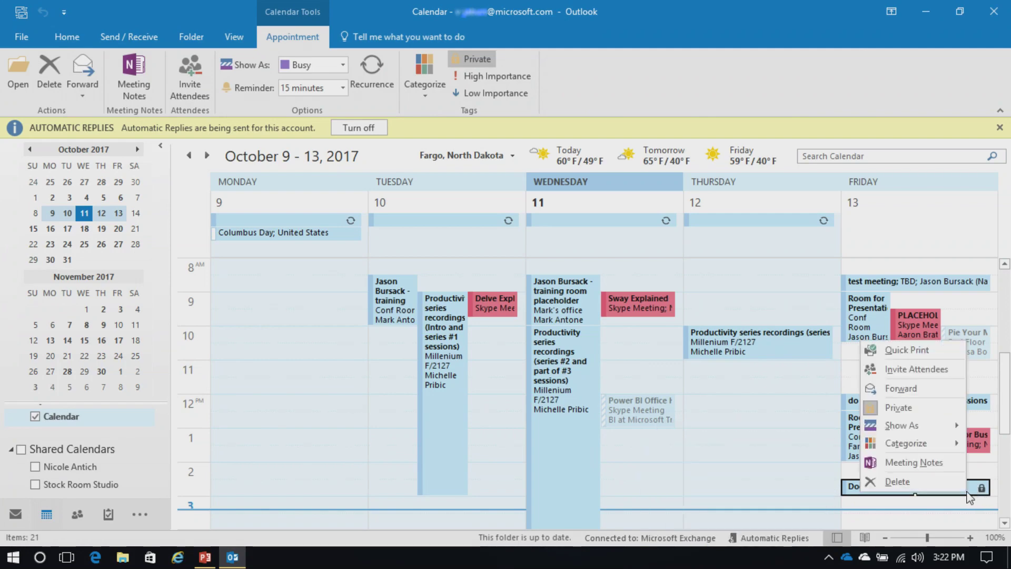
{"action": "left_click", "coordinate": [921, 408]}
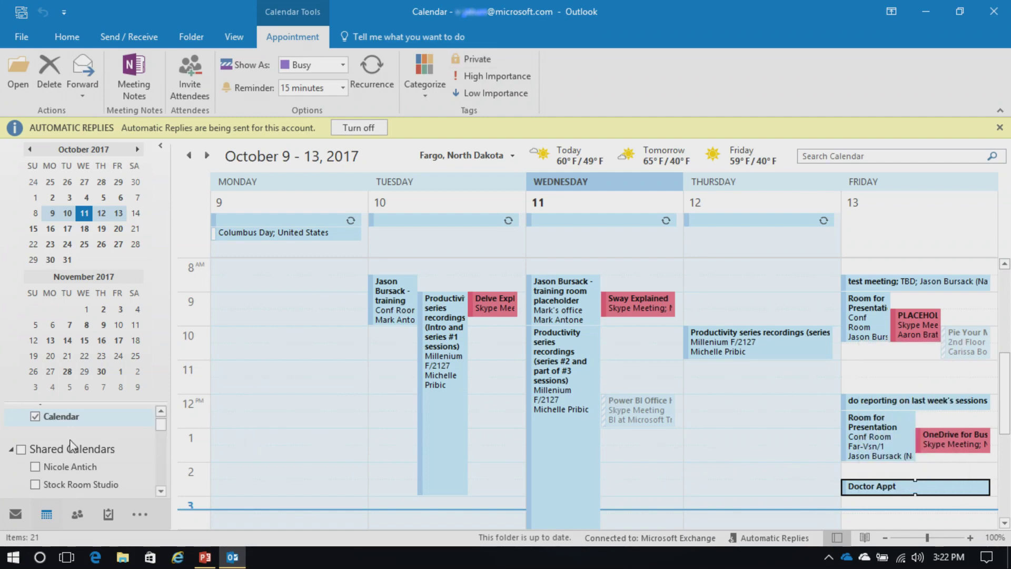
Step: Tick the colleague's and Stock Room Studio calendars and switch both to Overlay Mode on your week
{"action": "left_click", "coordinate": [35, 467]}
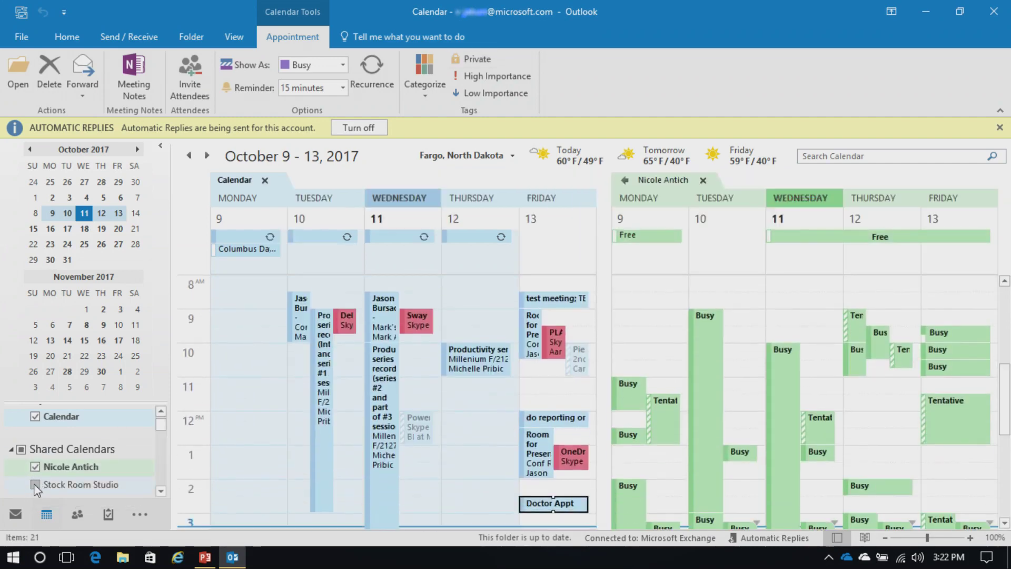
{"action": "left_click", "coordinate": [35, 484]}
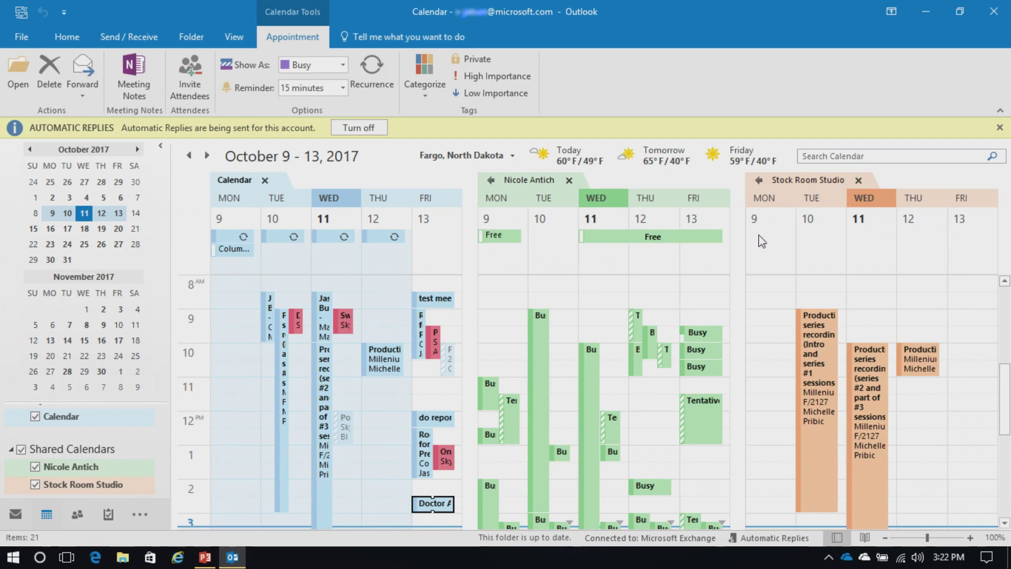
{"action": "left_click", "coordinate": [492, 181]}
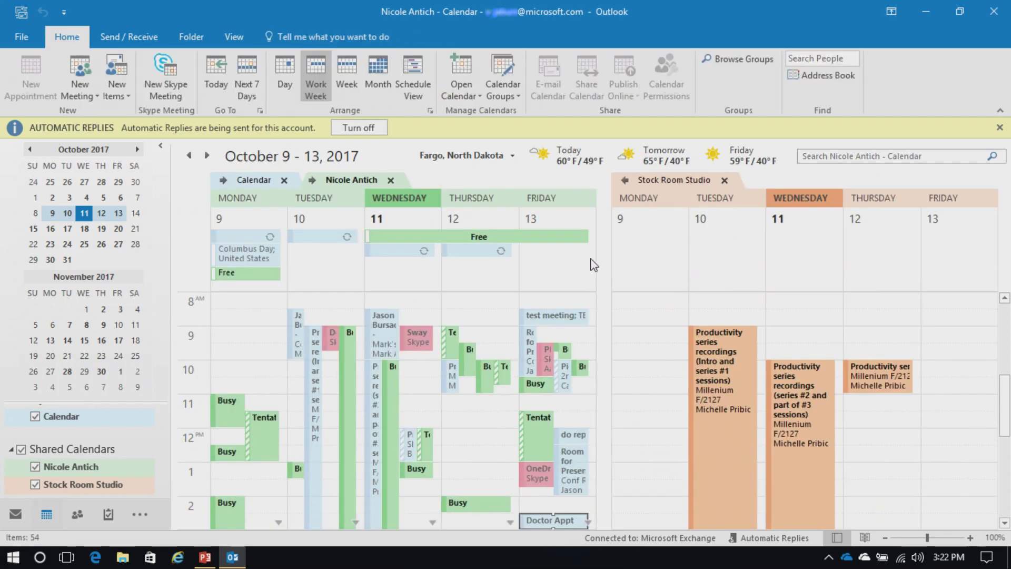
{"action": "left_click", "coordinate": [624, 180]}
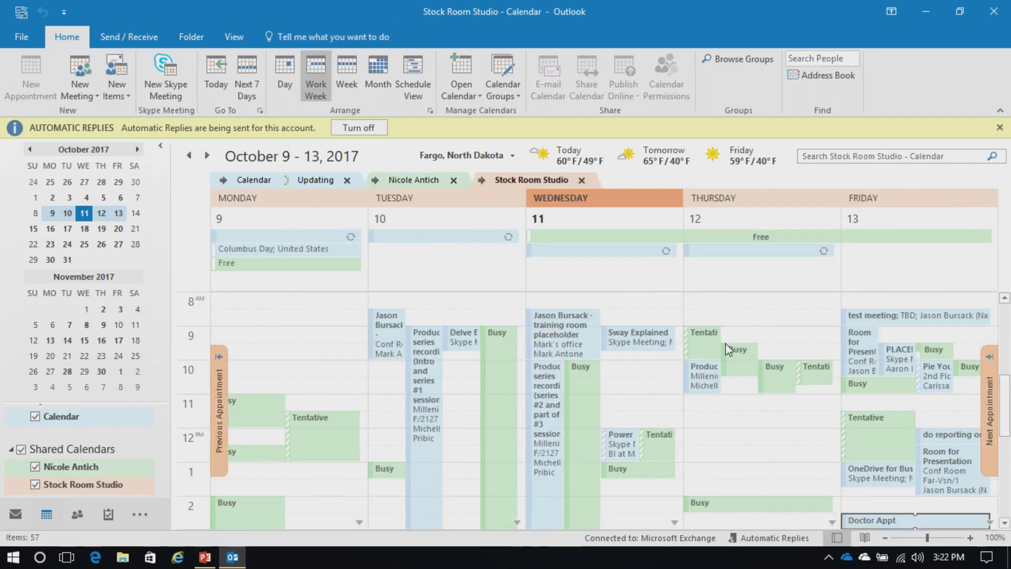
{"action": "scroll", "coordinate": [772, 368], "scroll_direction": "down", "scroll_amount": 2}
{"action": "scroll", "coordinate": [772, 369], "scroll_direction": "down", "scroll_amount": 1}
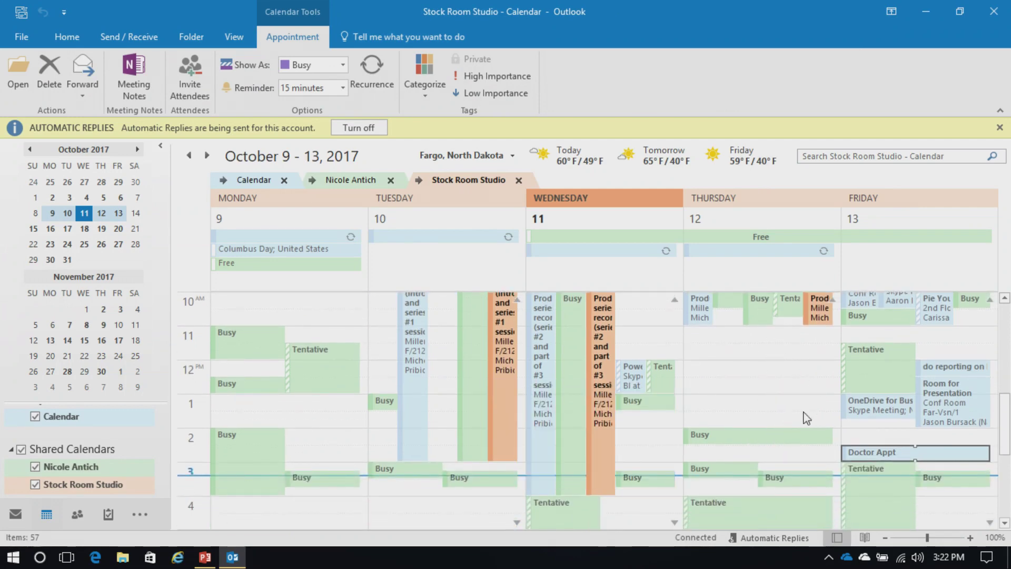
{"action": "scroll", "coordinate": [805, 418], "scroll_direction": "up", "scroll_amount": 1}
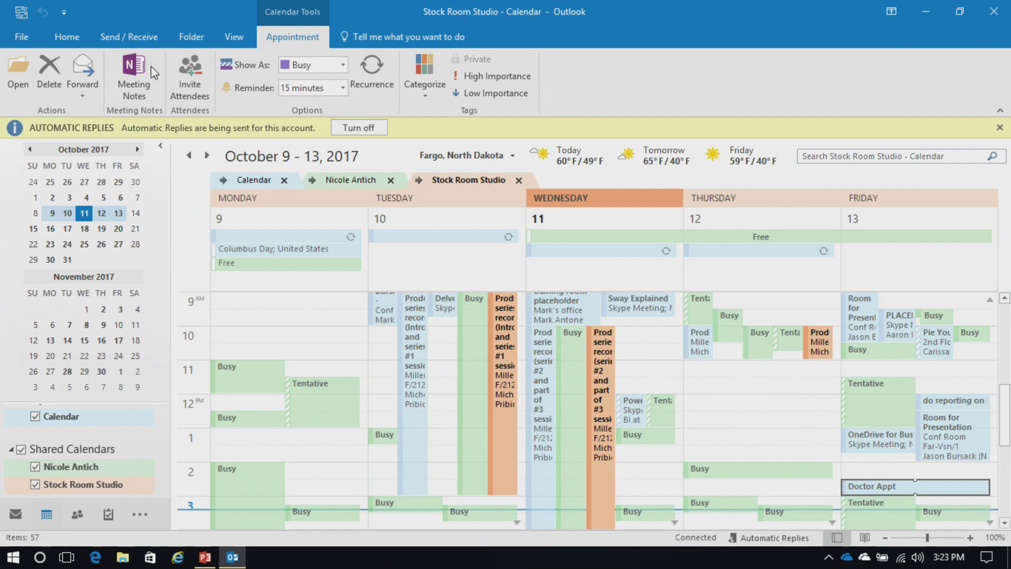
{"action": "left_click", "coordinate": [74, 38]}
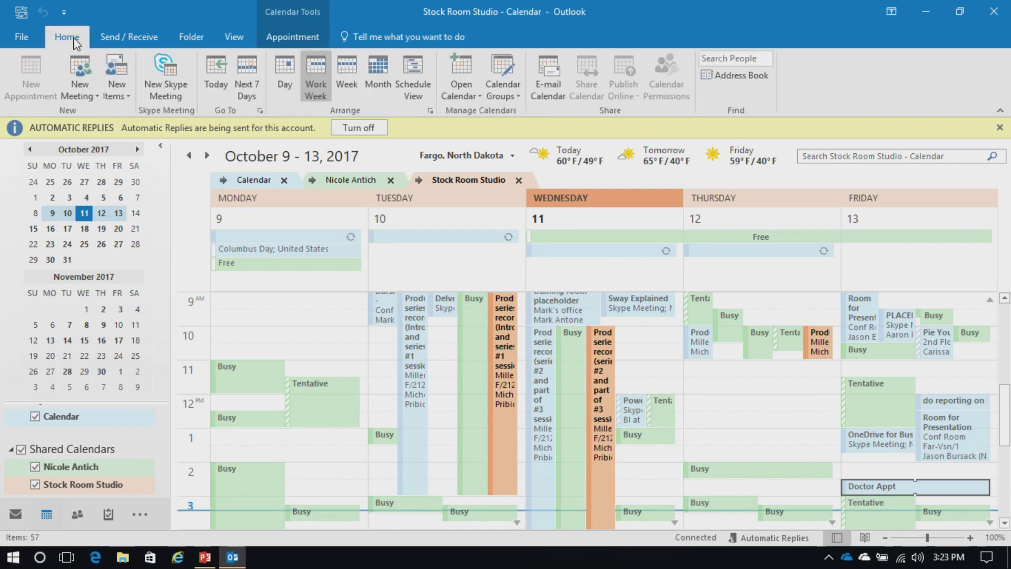
{"action": "left_click", "coordinate": [459, 95]}
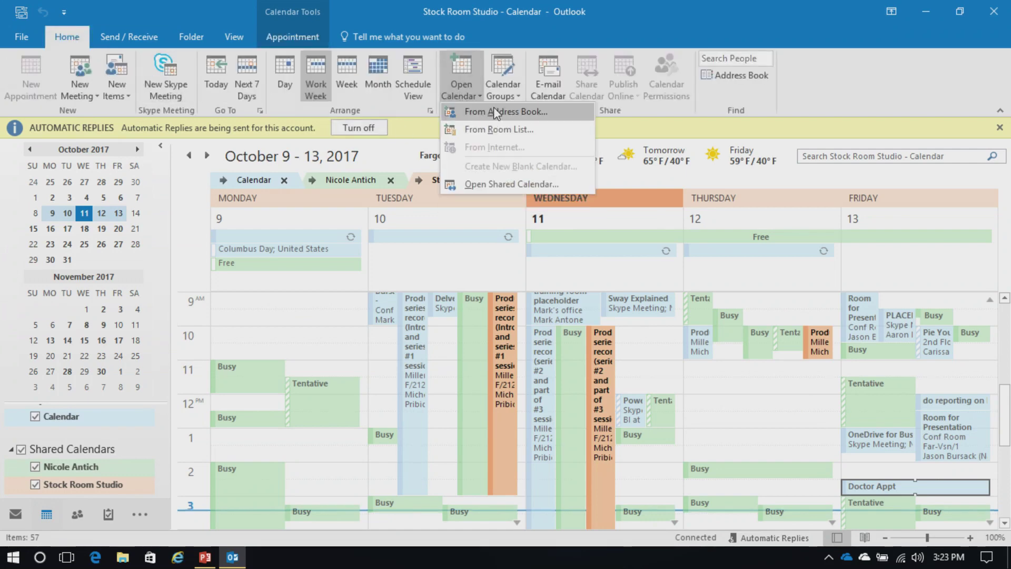
{"action": "left_click", "coordinate": [534, 113]}
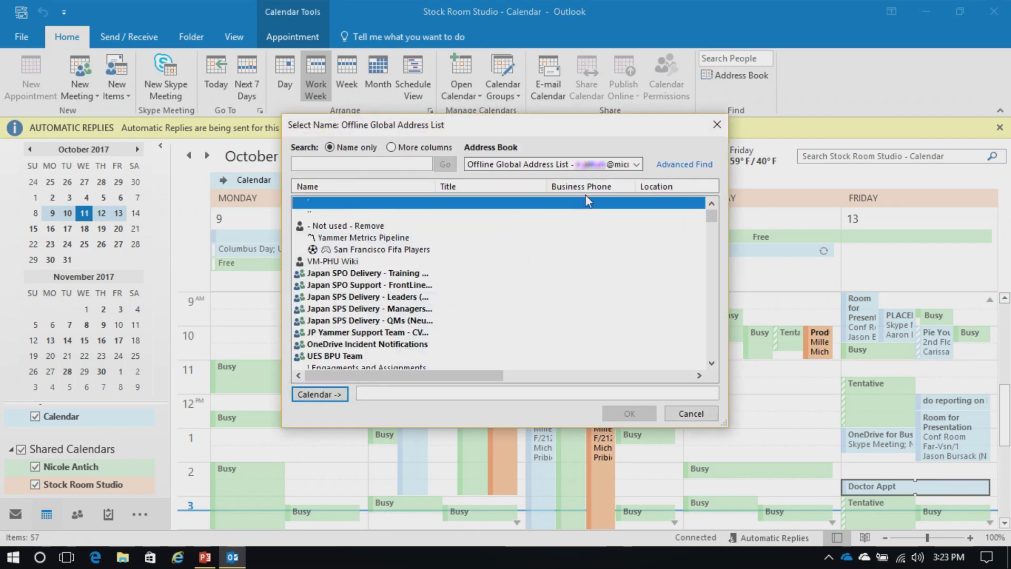
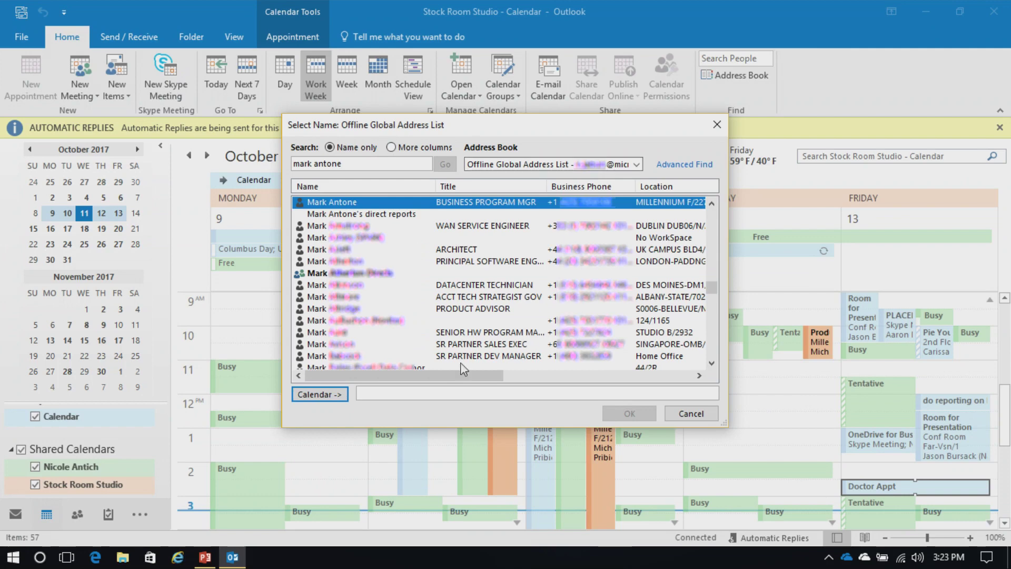
{"action": "left_click", "coordinate": [333, 394]}
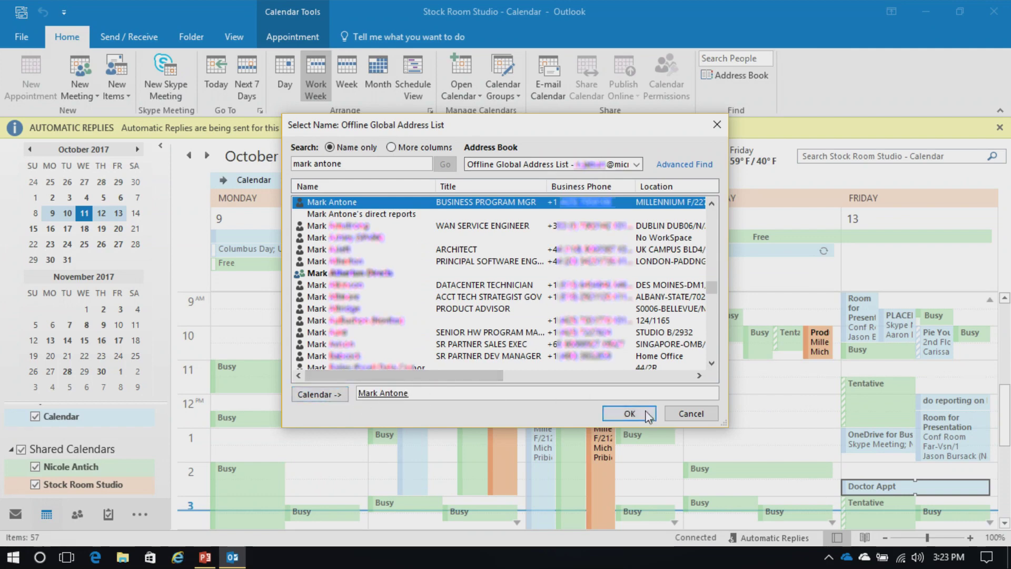
{"action": "left_click", "coordinate": [630, 414]}
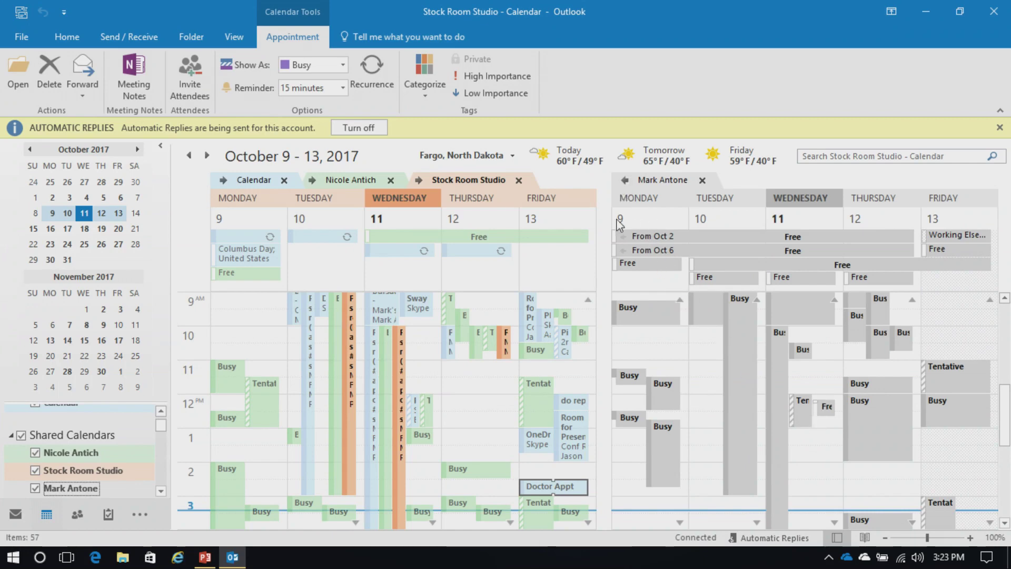
{"action": "left_click", "coordinate": [625, 181]}
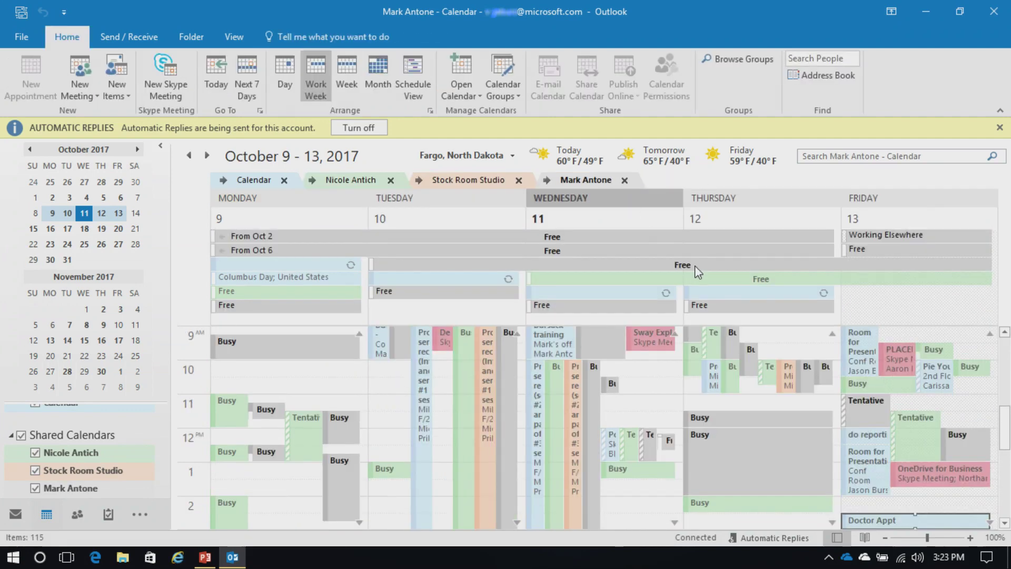
{"action": "mouse_move", "coordinate": [694, 267]}
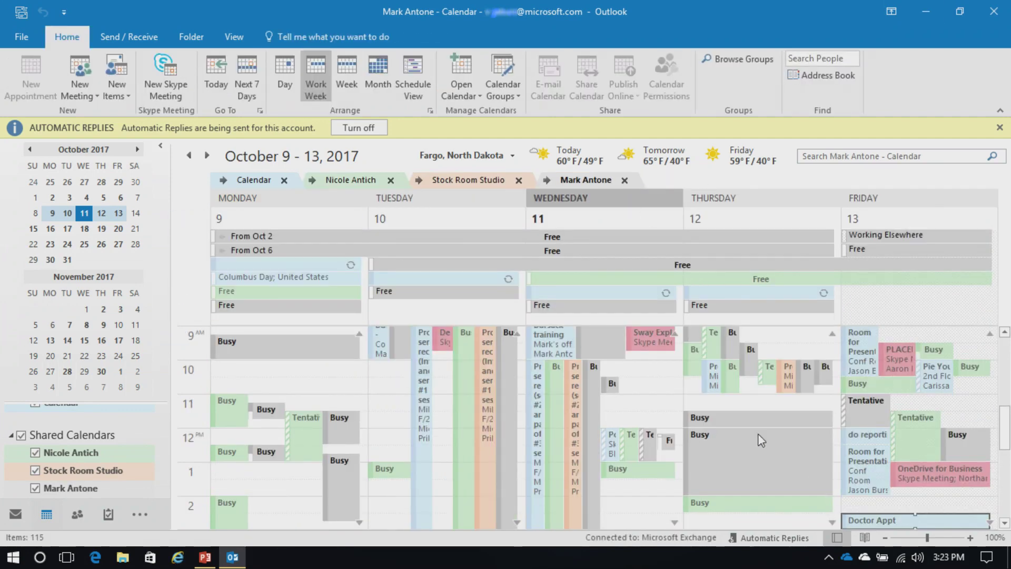
{"action": "mouse_move", "coordinate": [740, 439]}
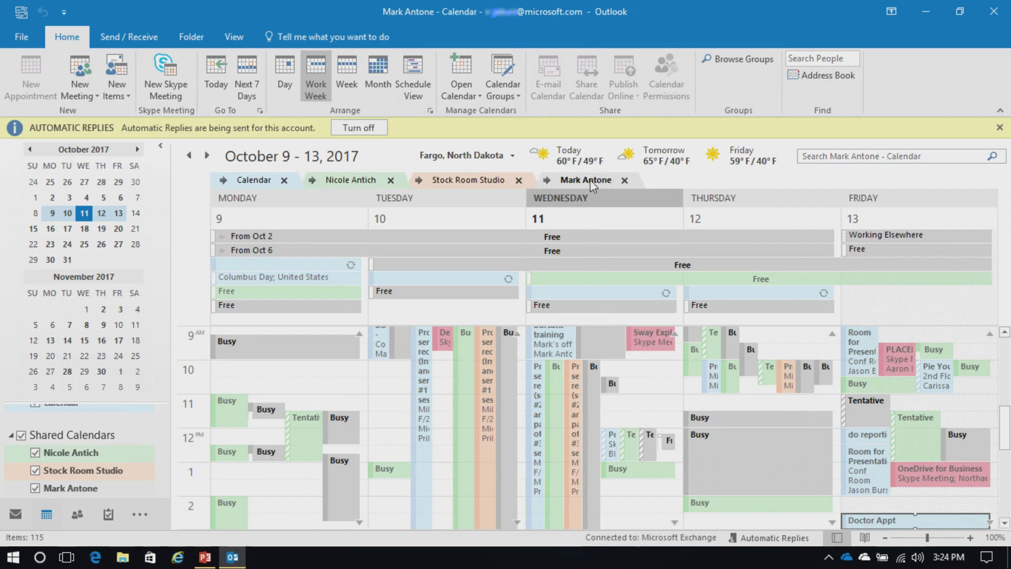
{"action": "left_click", "coordinate": [624, 180]}
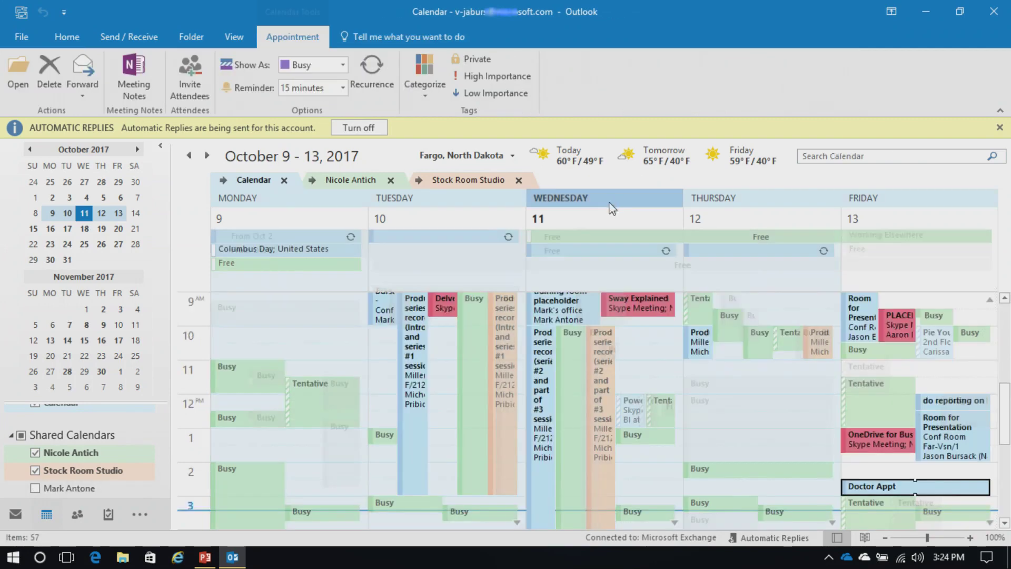
{"action": "left_click", "coordinate": [519, 181]}
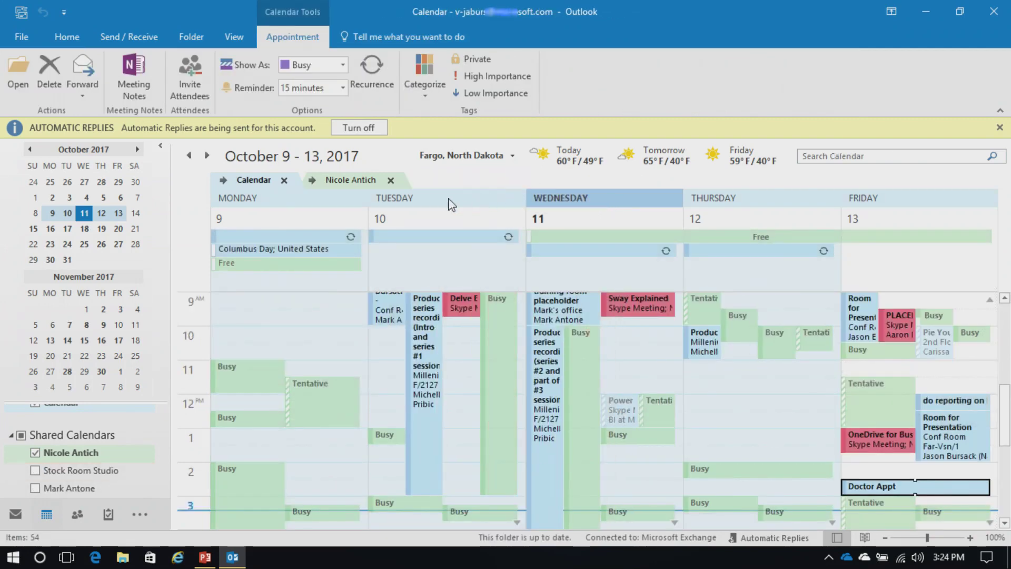
{"action": "left_click", "coordinate": [392, 180]}
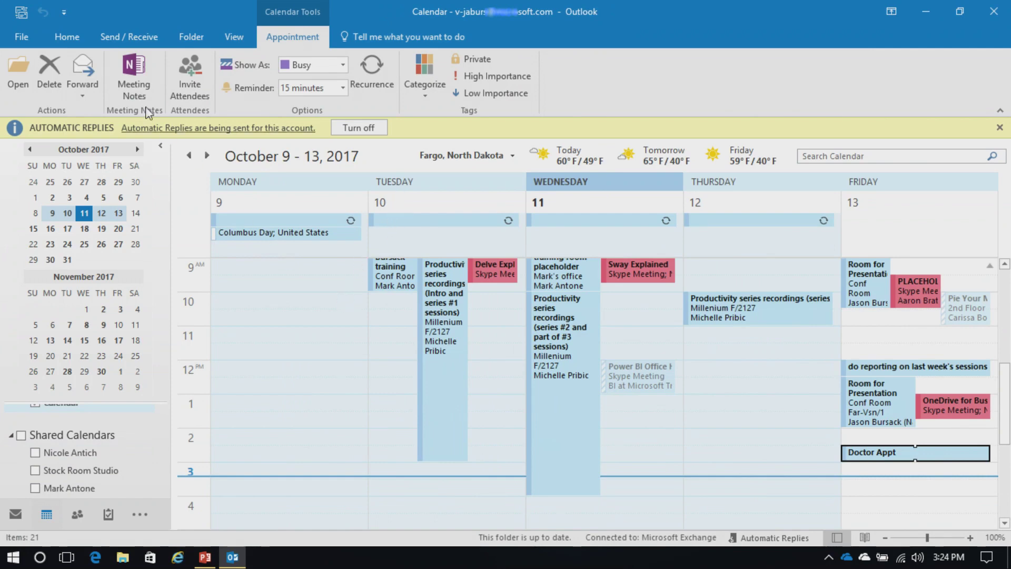
{"action": "left_click", "coordinate": [67, 39]}
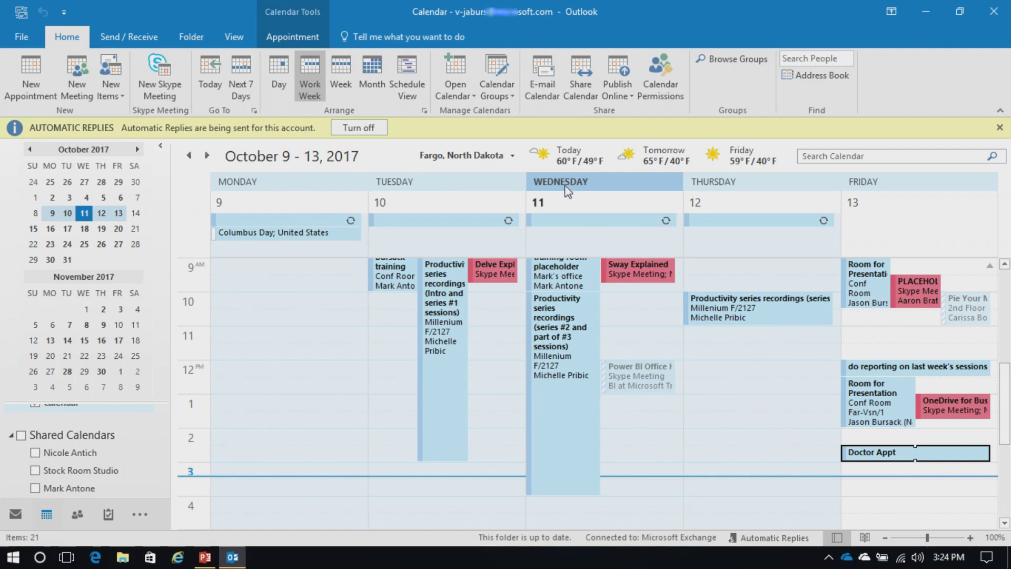
{"action": "left_click", "coordinate": [583, 92]}
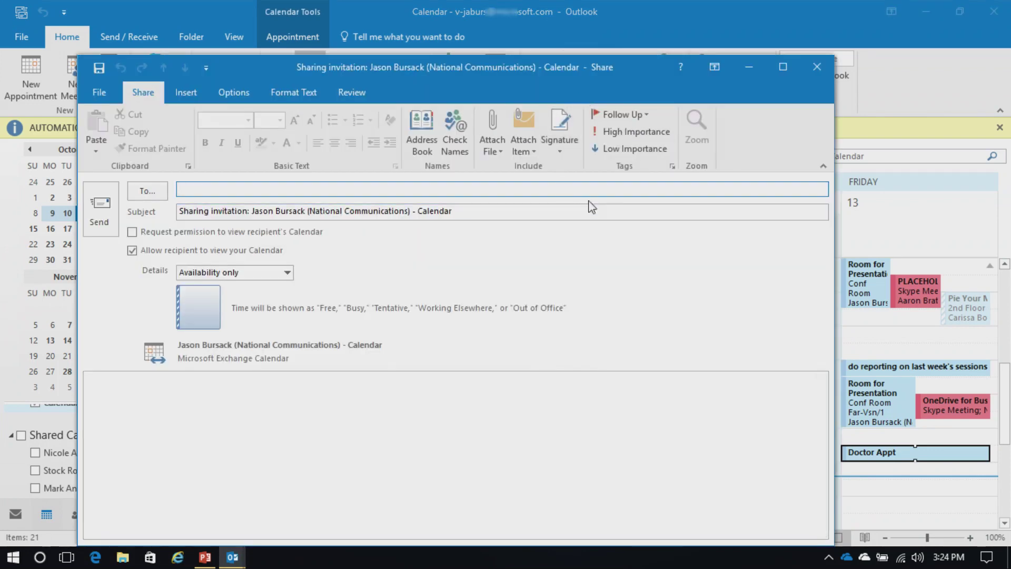
{"action": "type", "text": "ni"}
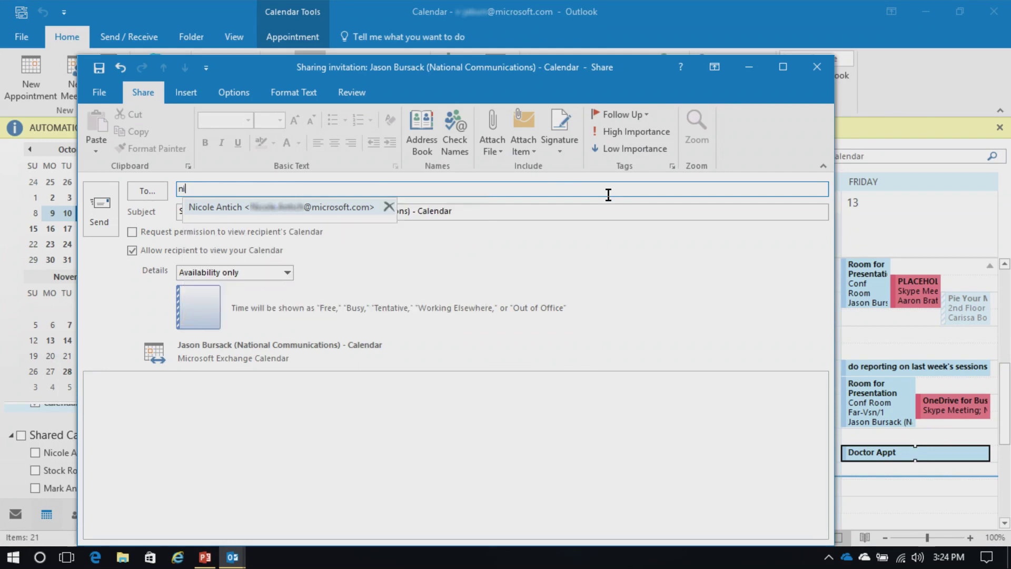
{"action": "key", "text": "Return"}
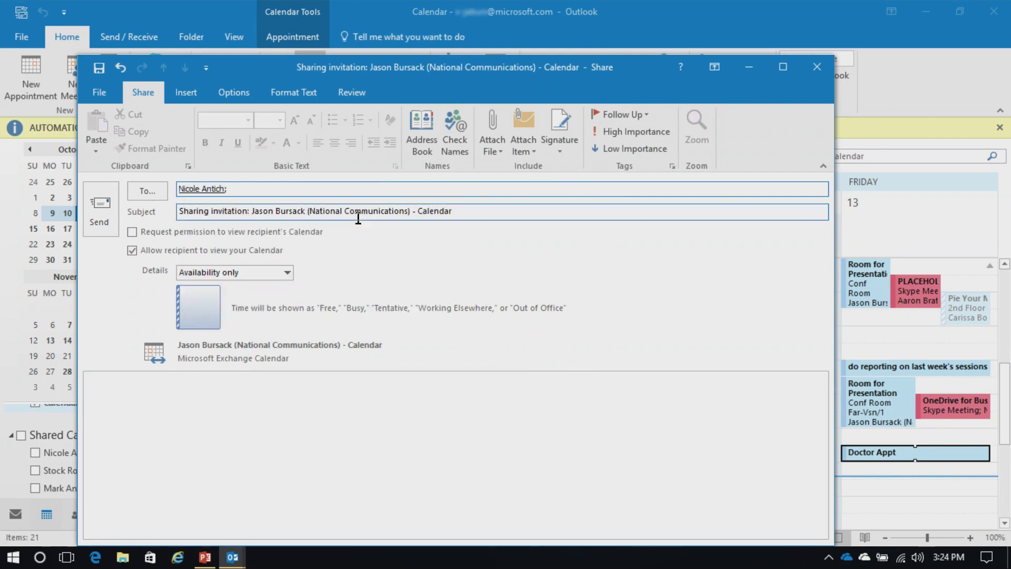
{"action": "left_click", "coordinate": [132, 232]}
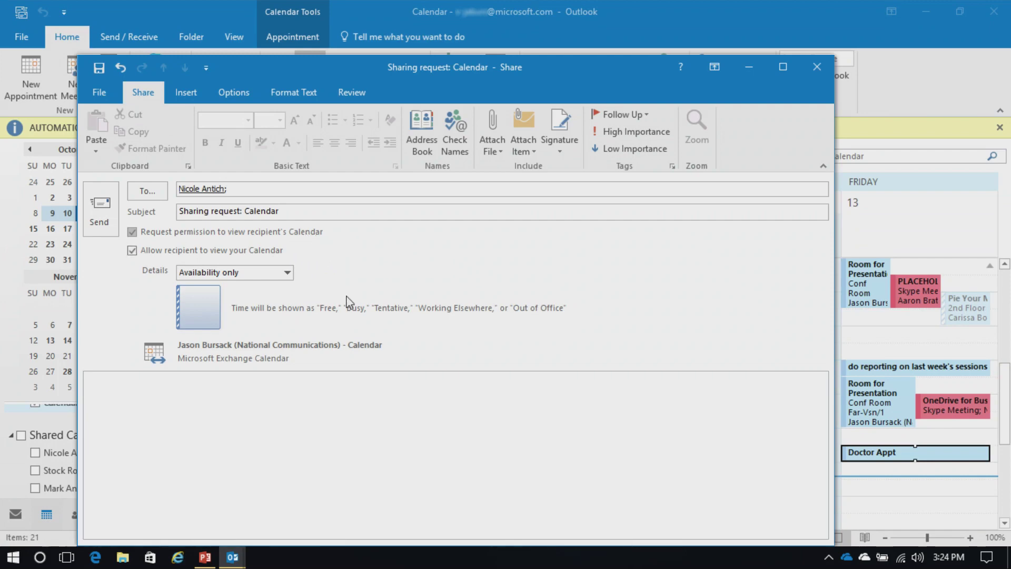
{"action": "left_click", "coordinate": [133, 232]}
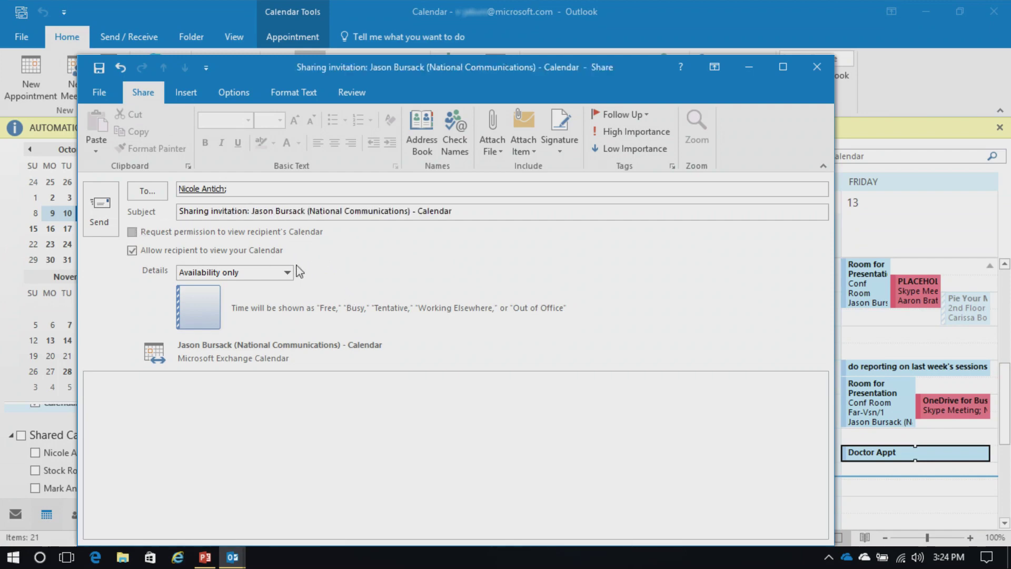
{"action": "left_click", "coordinate": [254, 273]}
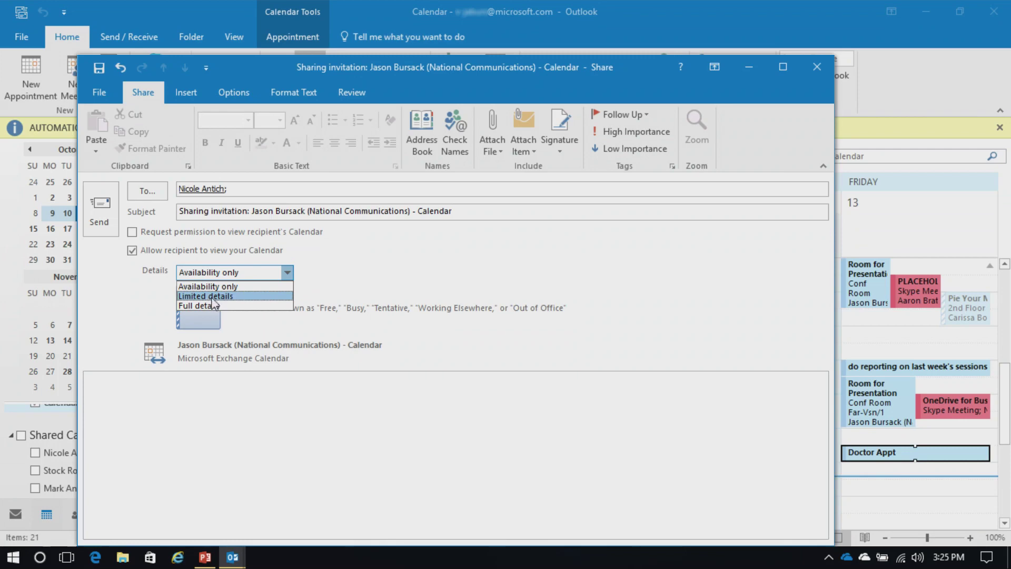
{"action": "left_click", "coordinate": [458, 291]}
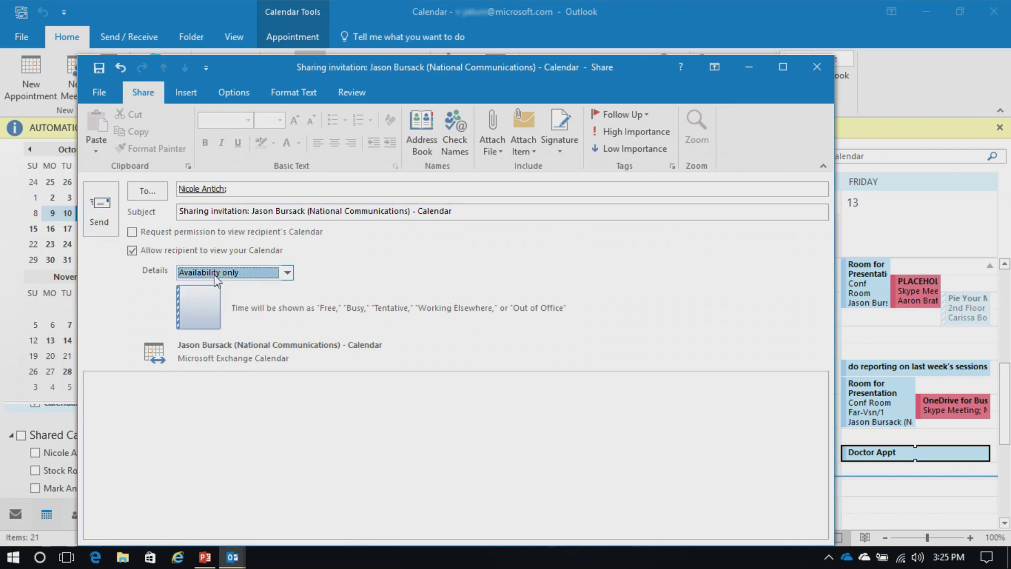
{"action": "left_click", "coordinate": [819, 68]}
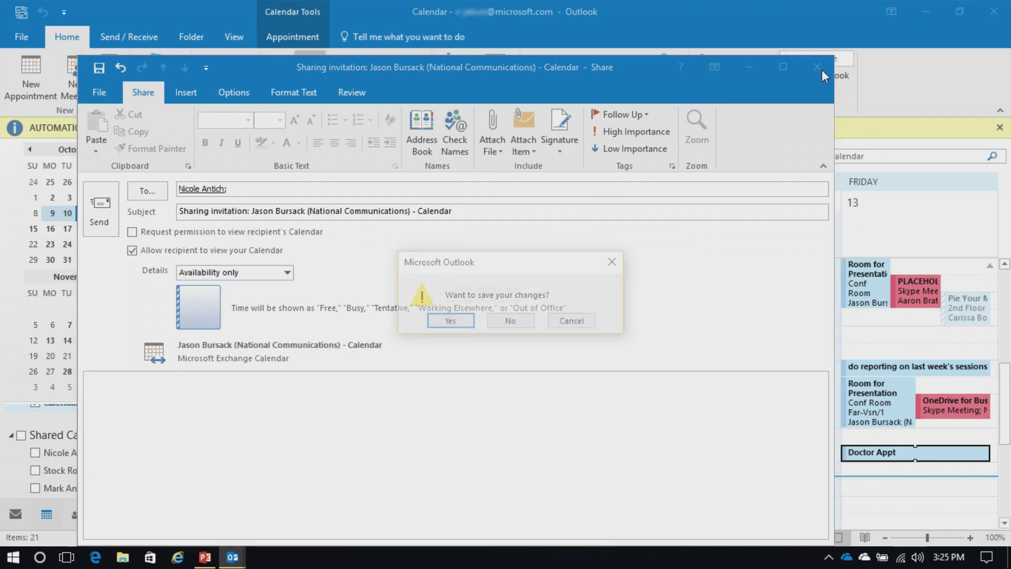
{"action": "left_click", "coordinate": [510, 321]}
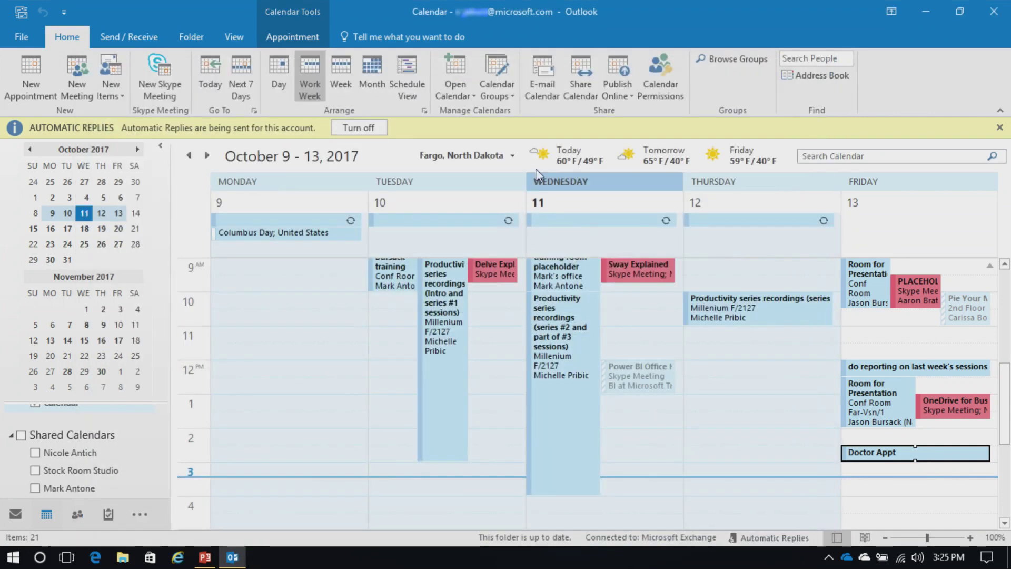
{"action": "left_click", "coordinate": [545, 81]}
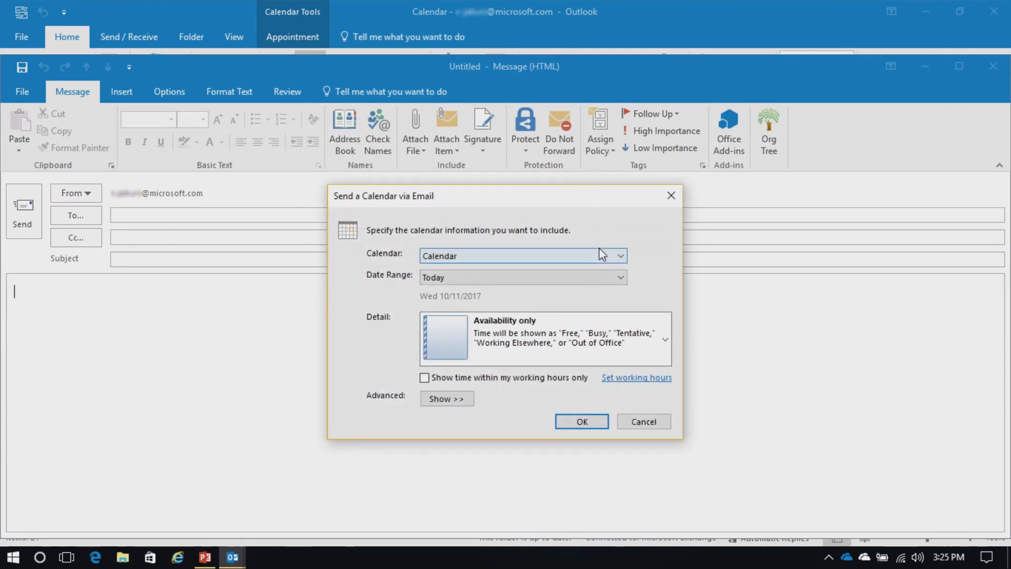
{"action": "left_click", "coordinate": [538, 279]}
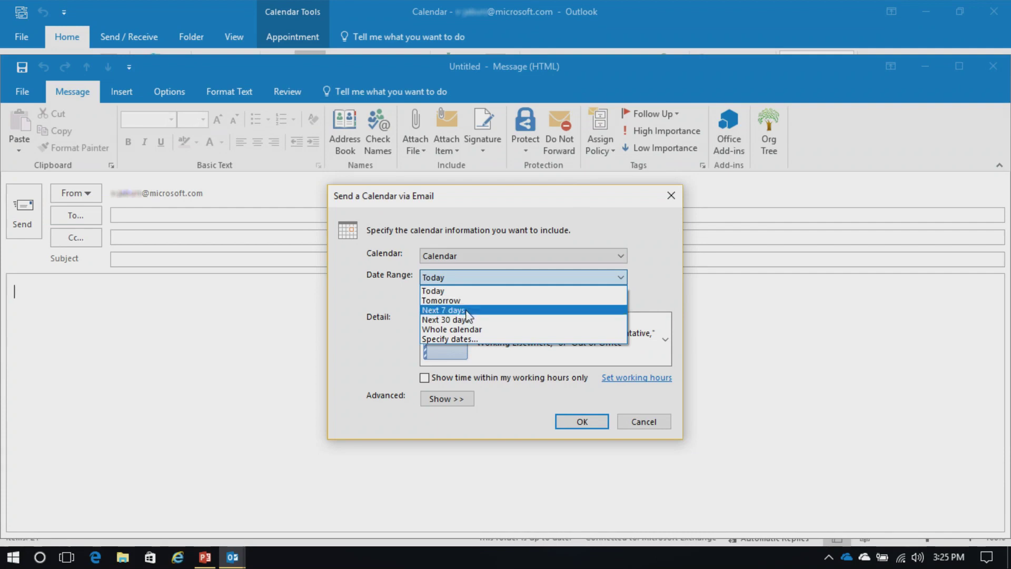
{"action": "left_click", "coordinate": [472, 312]}
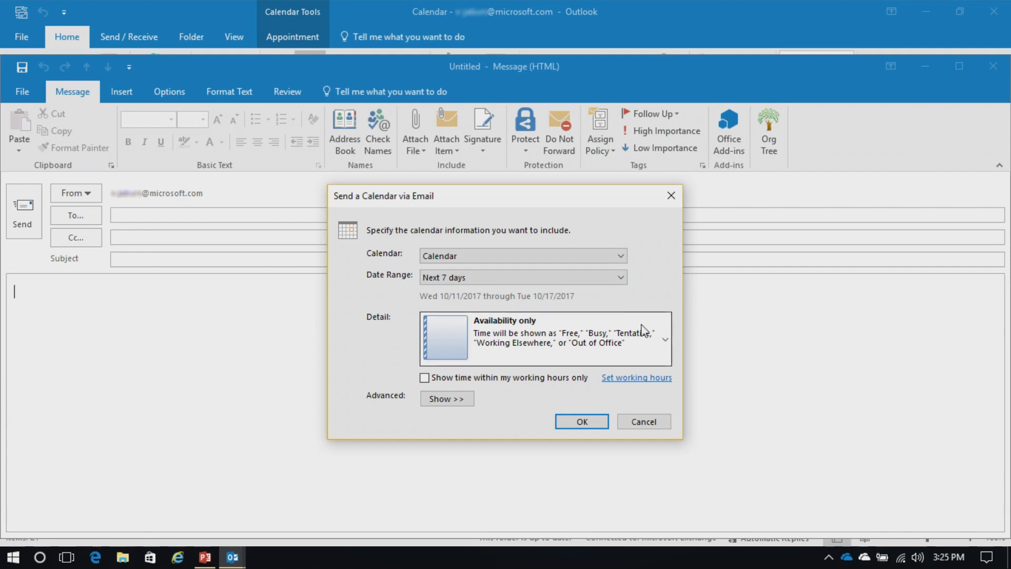
{"action": "left_click", "coordinate": [666, 341]}
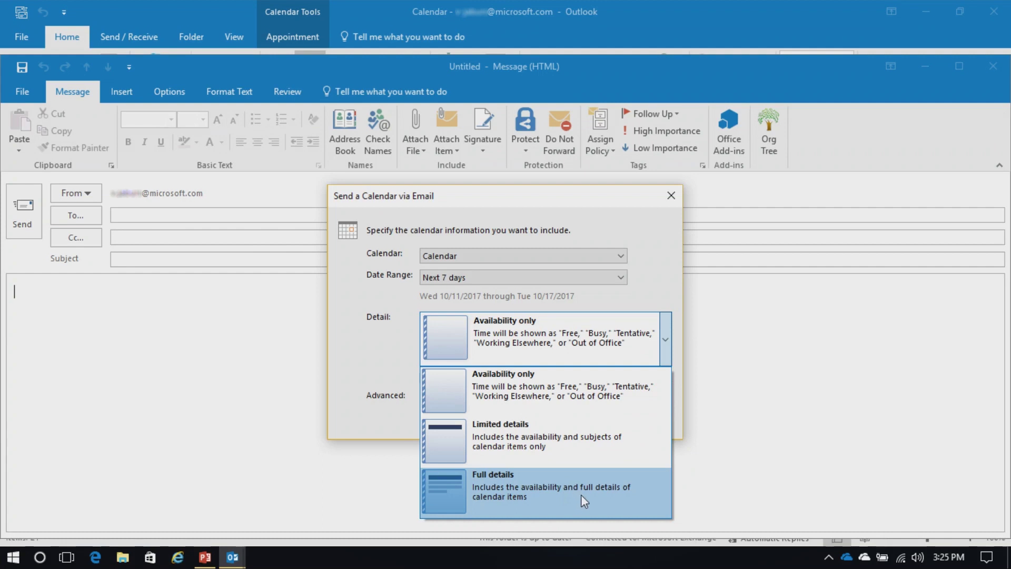
{"action": "left_click", "coordinate": [379, 364]}
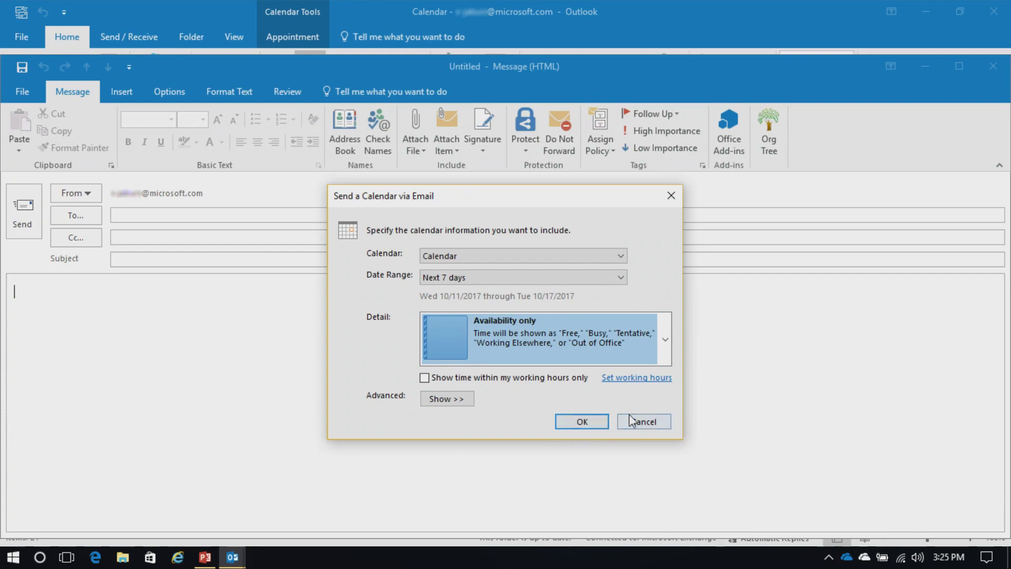
{"action": "left_click", "coordinate": [643, 421]}
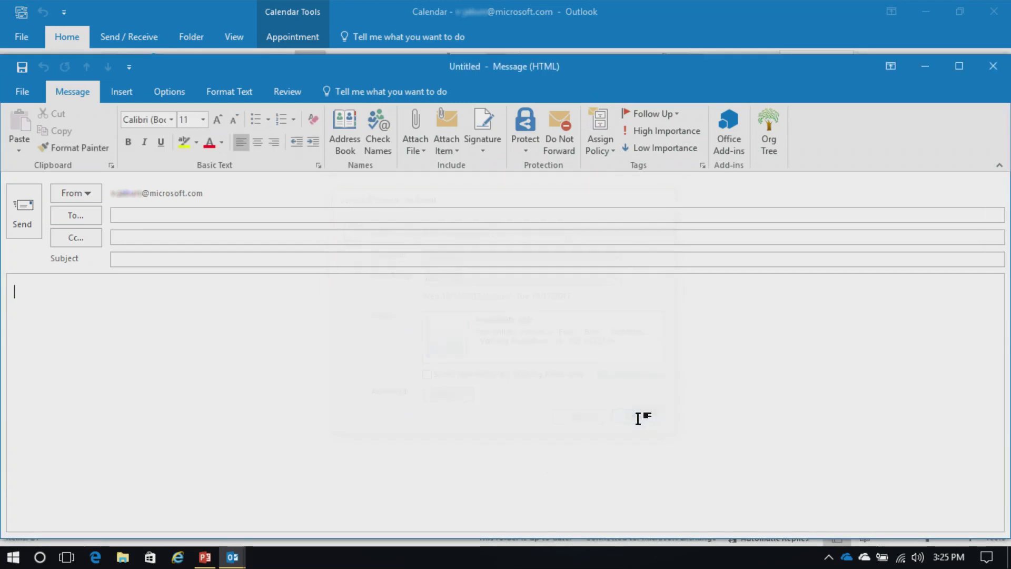
{"action": "left_click", "coordinate": [992, 66]}
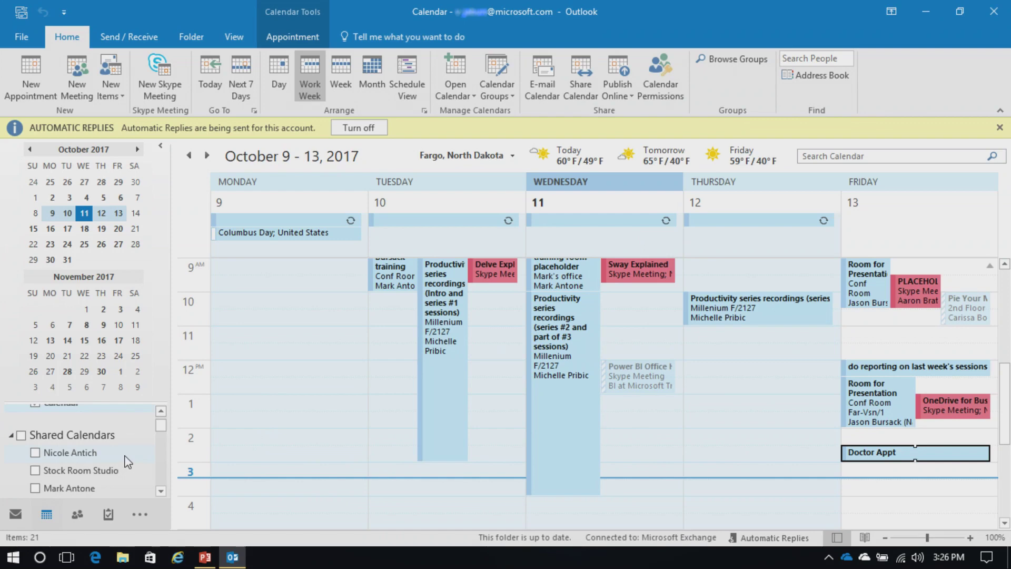
Step: Create a new calendar group named 'Test Group'
{"action": "scroll", "coordinate": [162, 426], "scroll_direction": "down", "scroll_amount": 2}
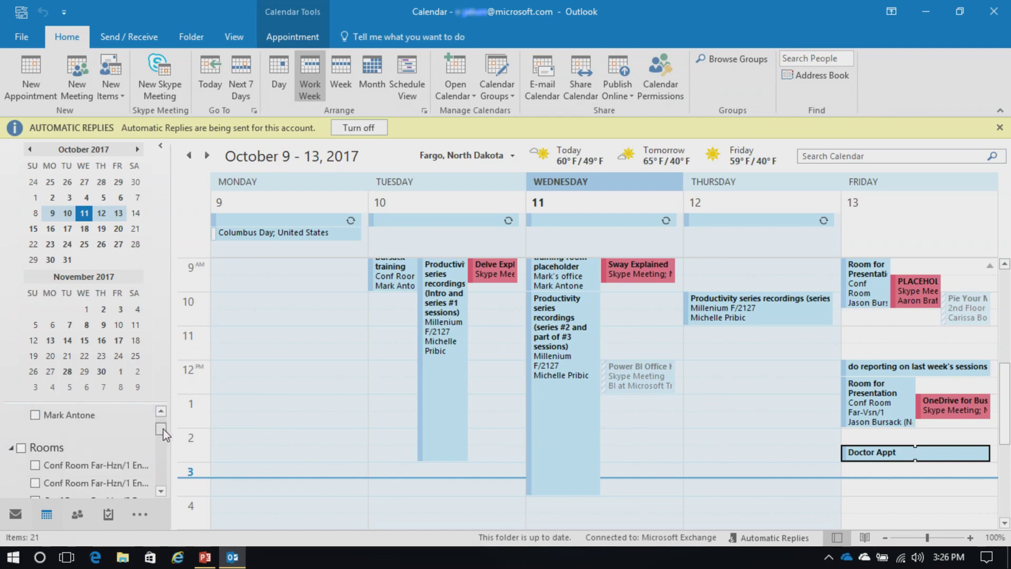
{"action": "left_click_drag", "start_coordinate": [163, 433], "coordinate": [166, 425]}
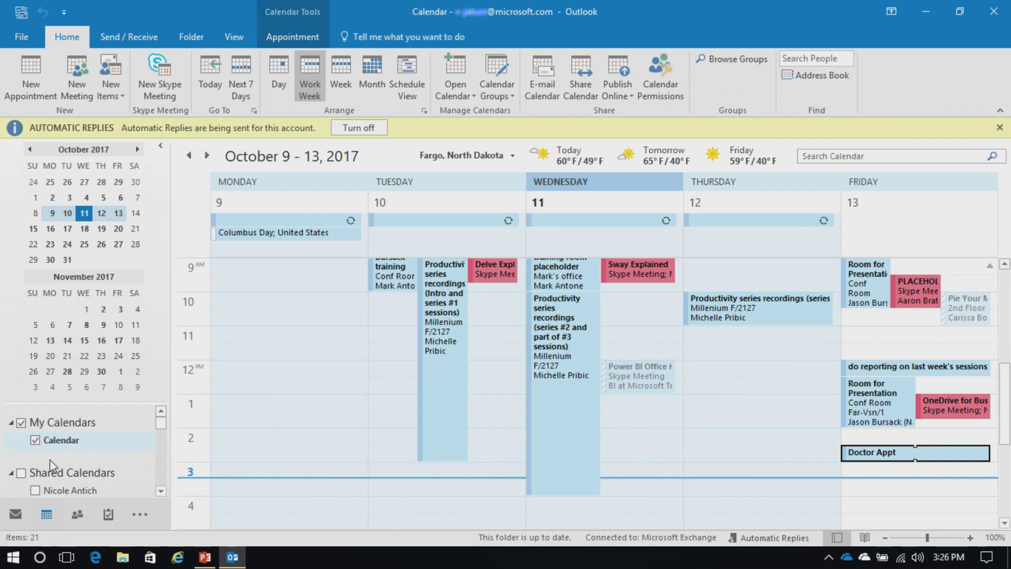
{"action": "left_click", "coordinate": [161, 492]}
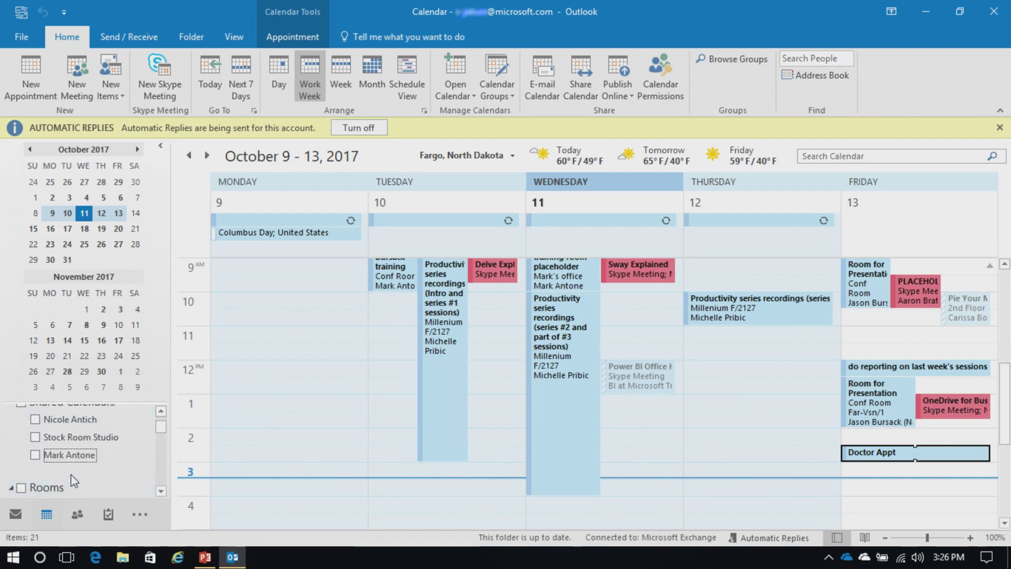
{"action": "left_click", "coordinate": [508, 95]}
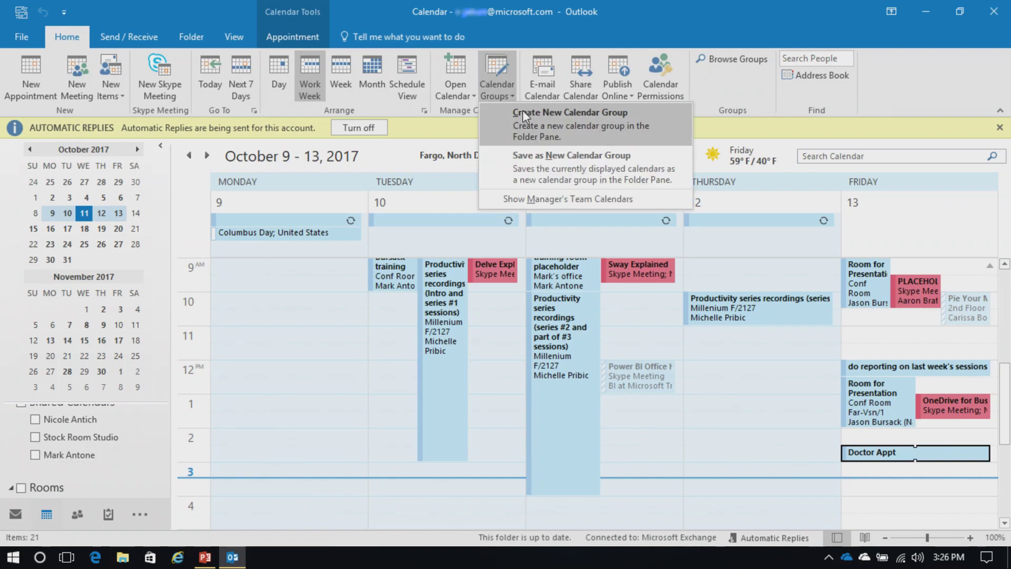
{"action": "left_click", "coordinate": [541, 121]}
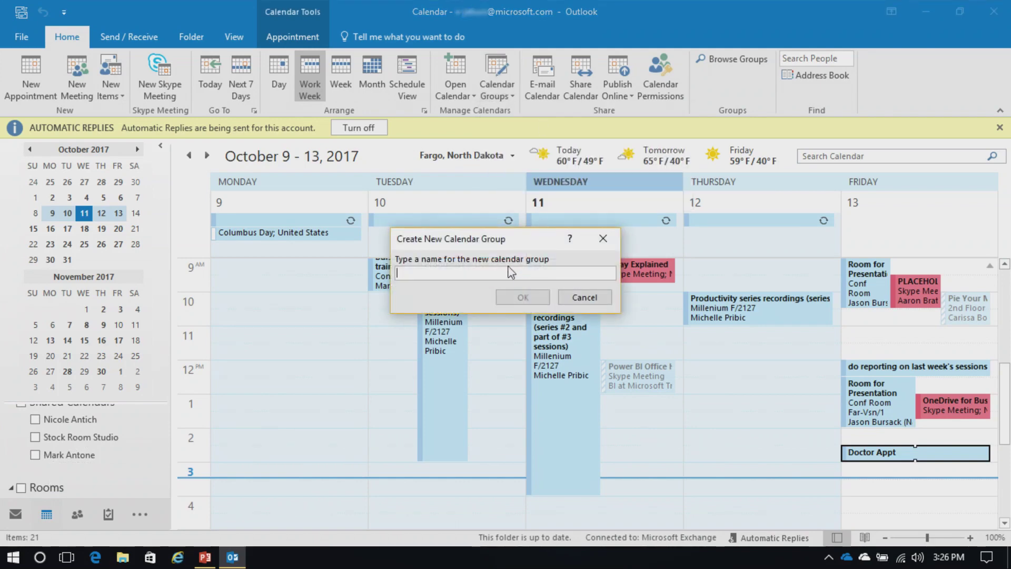
{"action": "type", "text": "Test Group"}
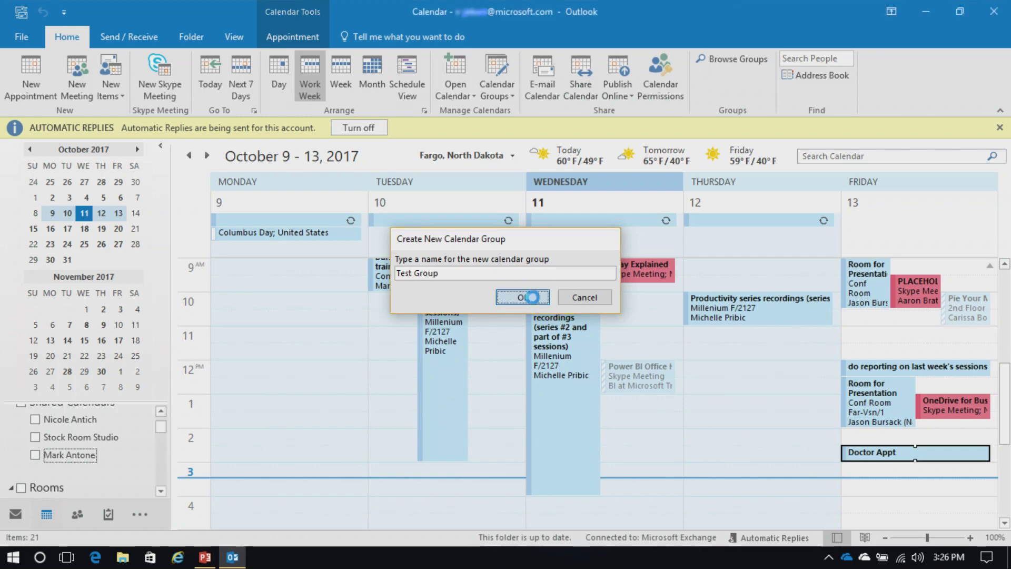
{"action": "left_click", "coordinate": [523, 297]}
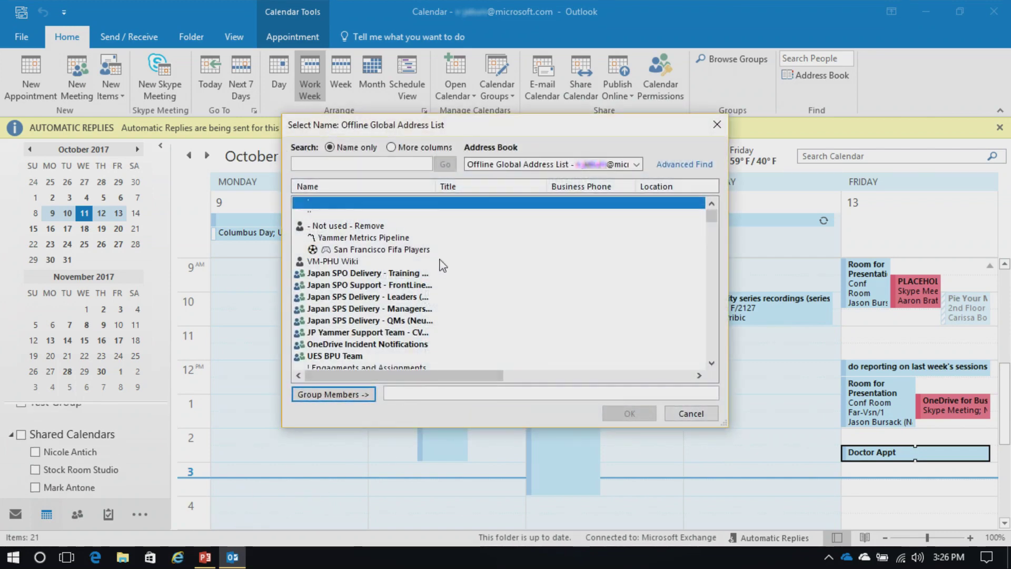
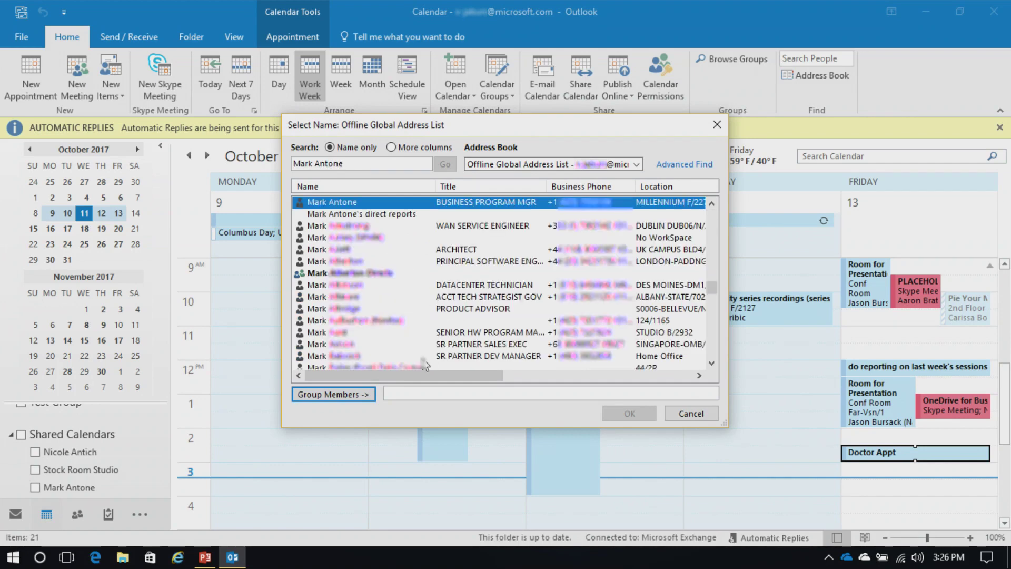
Step: Search for two colleagues, add both as Test Group members, and confirm
{"action": "left_click", "coordinate": [362, 394]}
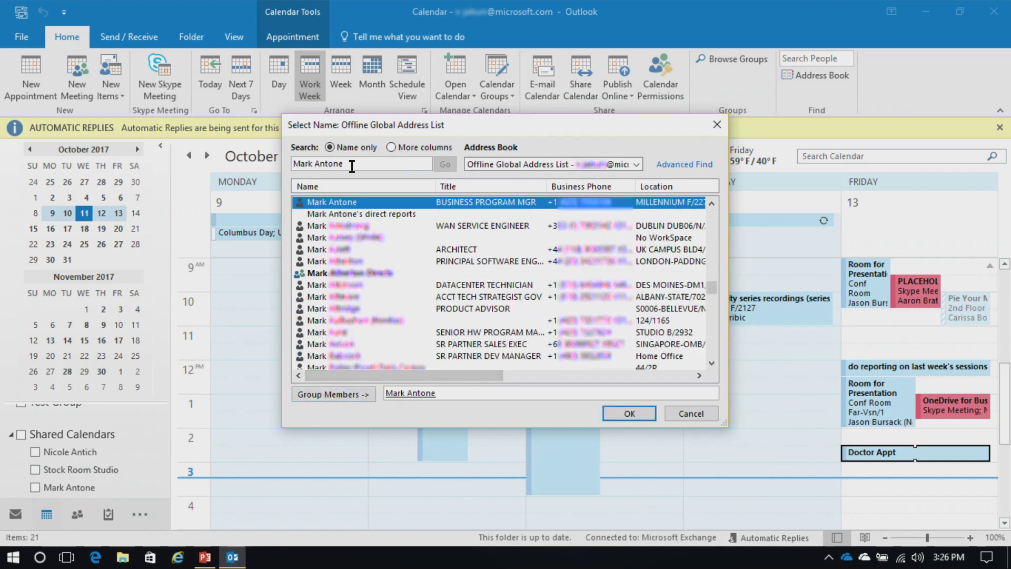
{"action": "left_click_drag", "start_coordinate": [349, 163], "coordinate": [245, 168]}
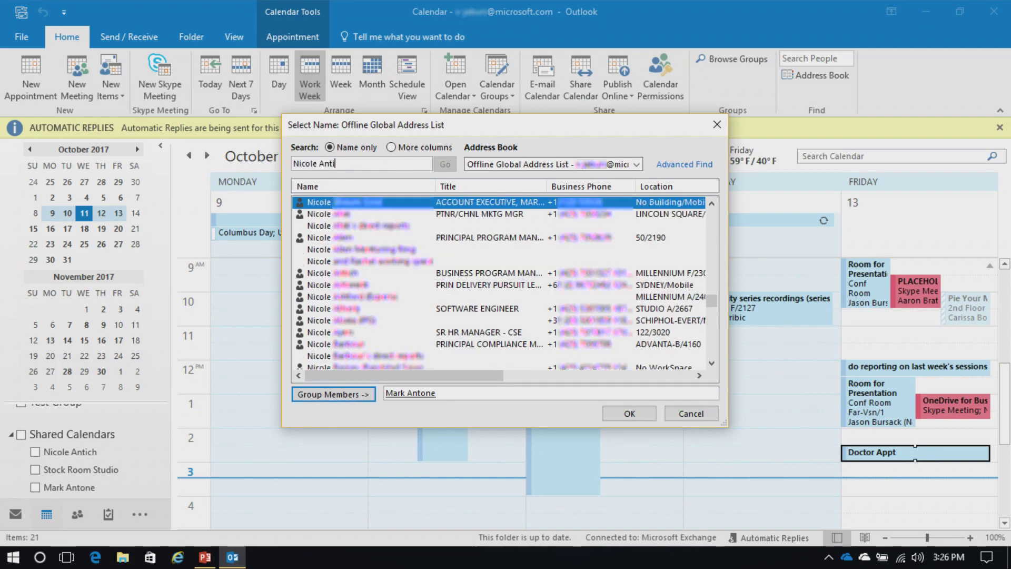
{"action": "left_click", "coordinate": [342, 395]}
{"action": "left_click", "coordinate": [622, 412]}
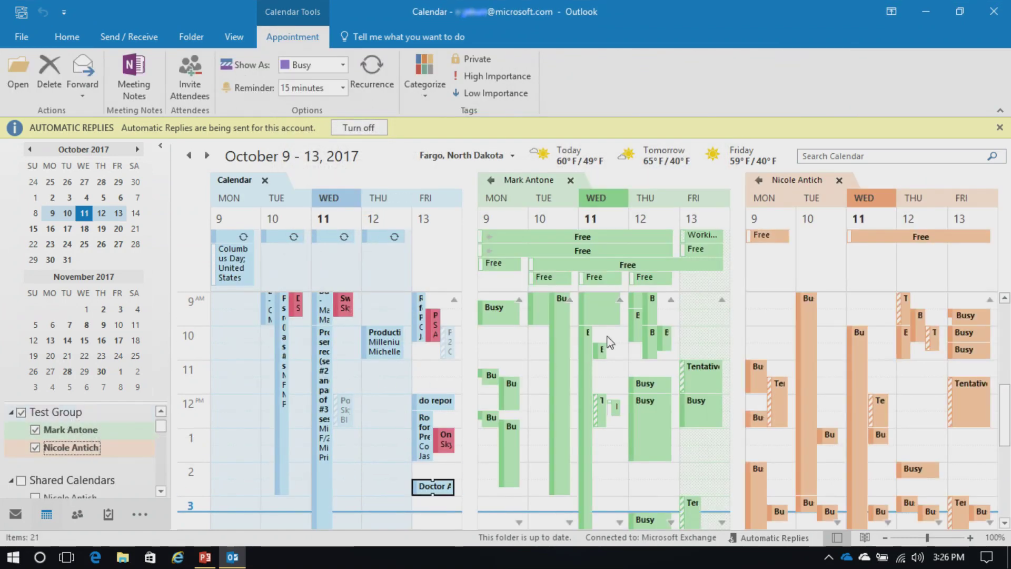
Step: Delete the Test Group calendar group from its right-click menu and confirm with Yes
{"action": "left_click", "coordinate": [77, 413]}
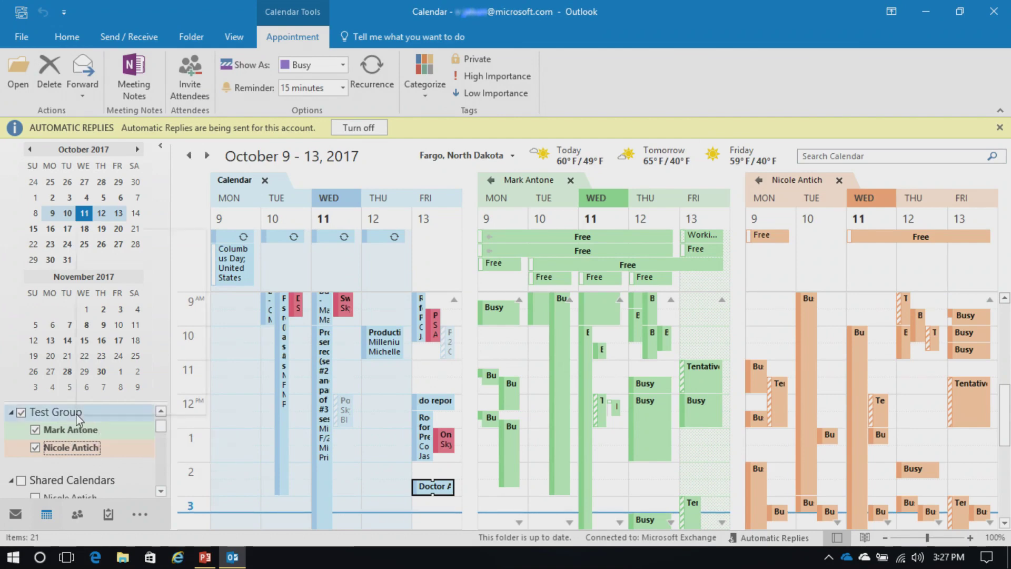
{"action": "right_click", "coordinate": [76, 413]}
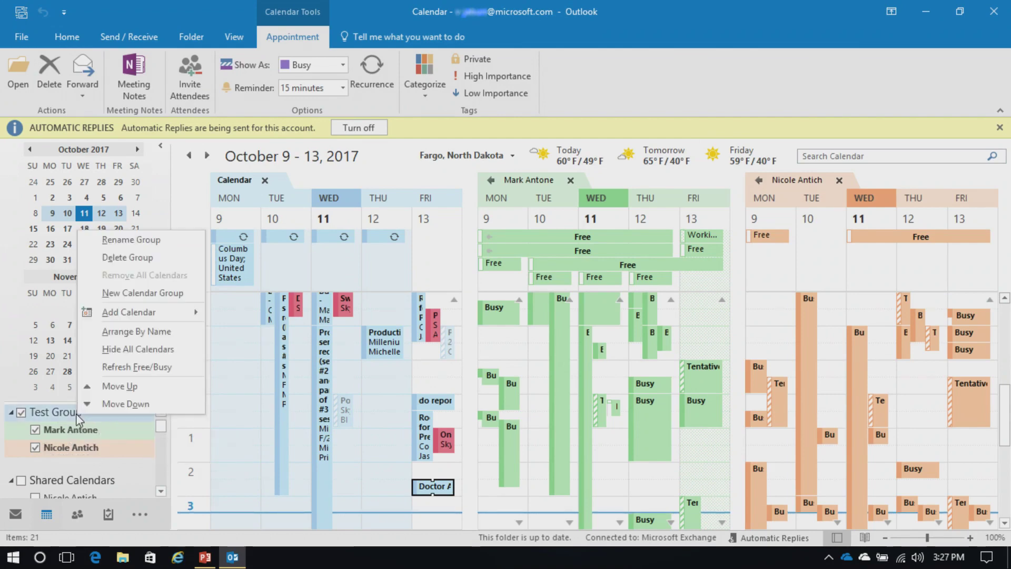
{"action": "left_click", "coordinate": [126, 257]}
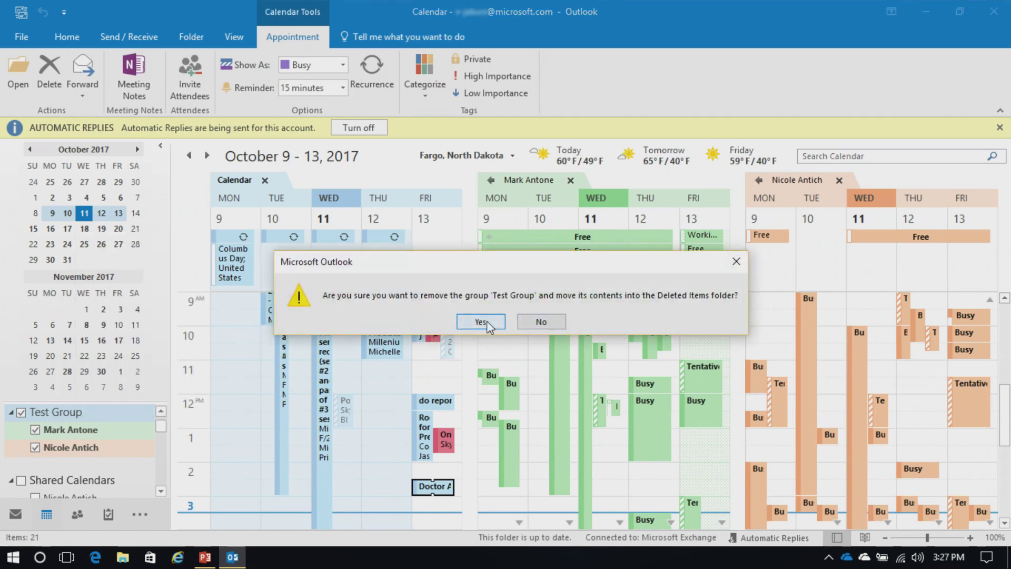
{"action": "left_click", "coordinate": [480, 321]}
{"action": "mouse_move", "coordinate": [551, 398]}
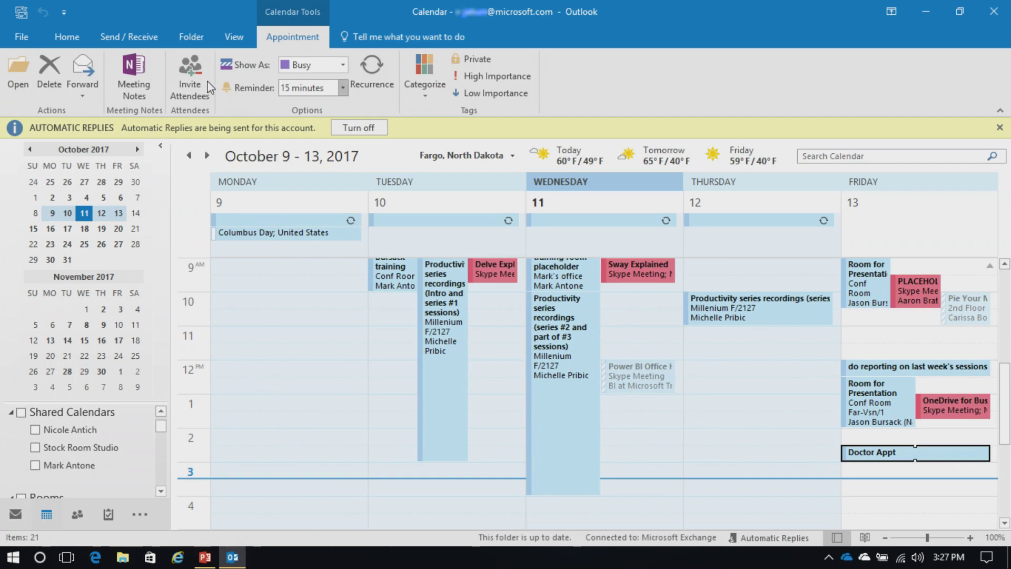
Step: Open the Calendar page of Outlook Options
{"action": "left_click", "coordinate": [24, 36]}
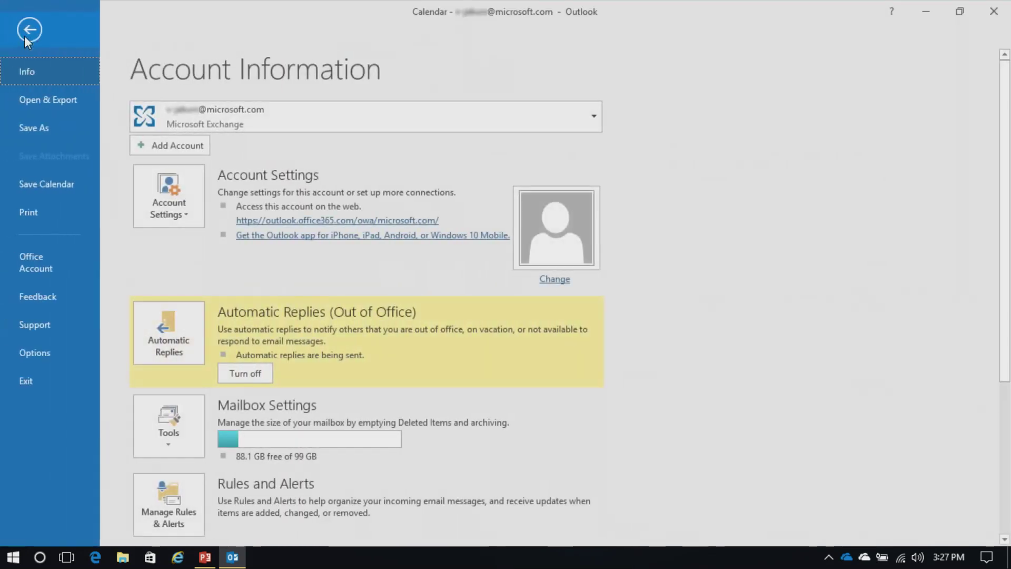
{"action": "left_click", "coordinate": [50, 357]}
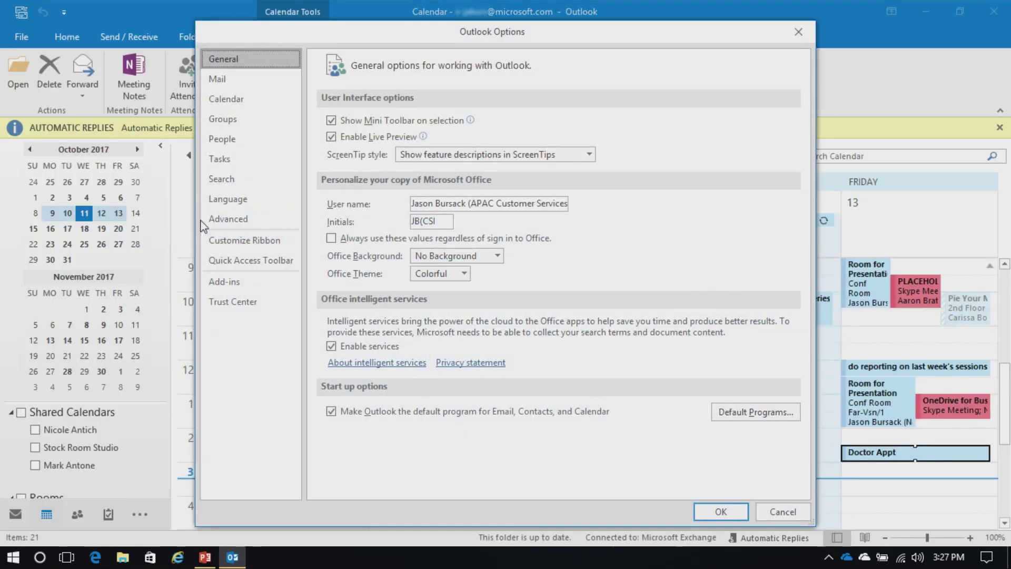
{"action": "left_click", "coordinate": [231, 102]}
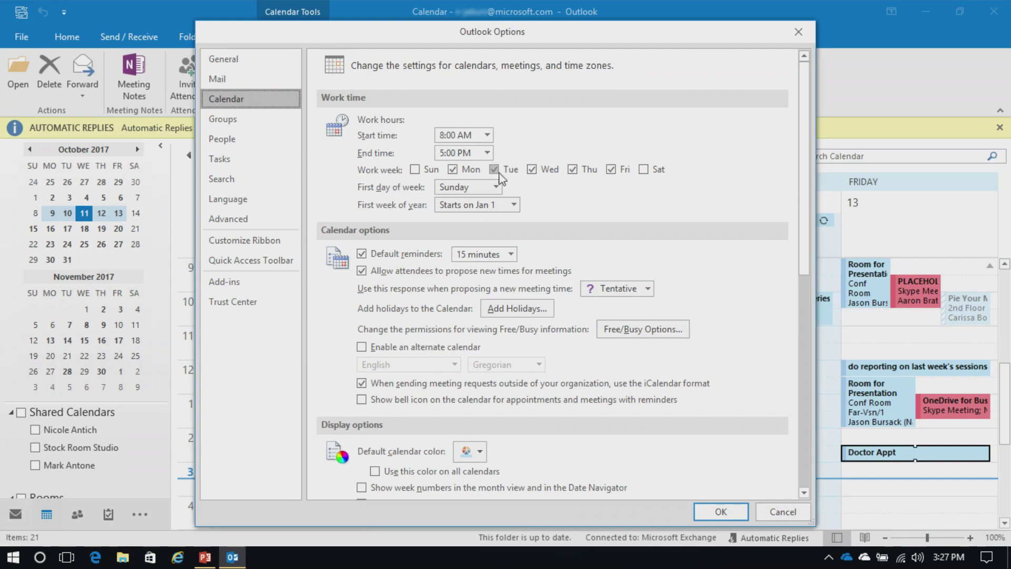
Step: Try a 7:00 AM work start time and a 4:00 AM end time
{"action": "left_click", "coordinate": [484, 135]}
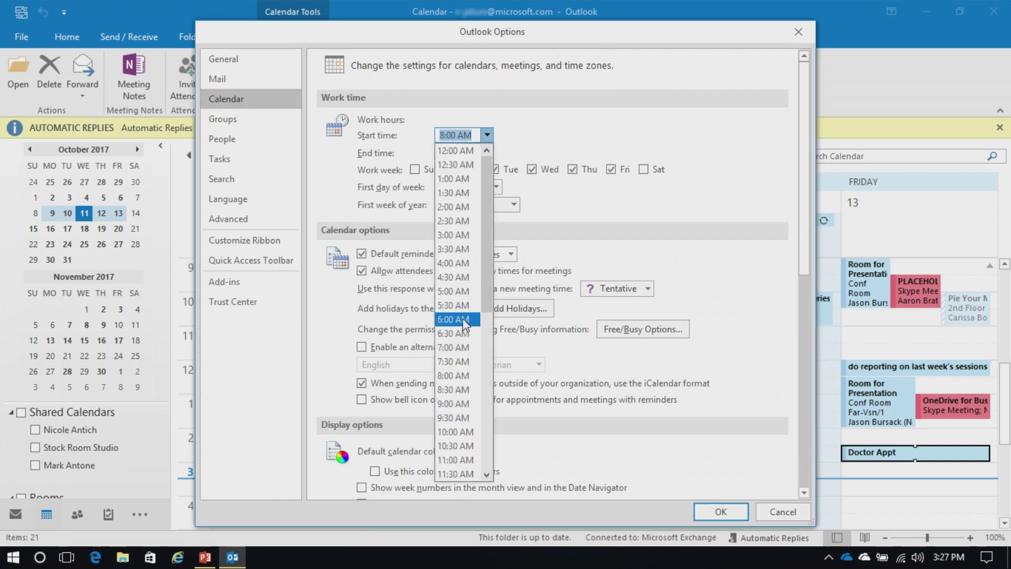
{"action": "left_click", "coordinate": [462, 347]}
{"action": "left_click", "coordinate": [487, 153]}
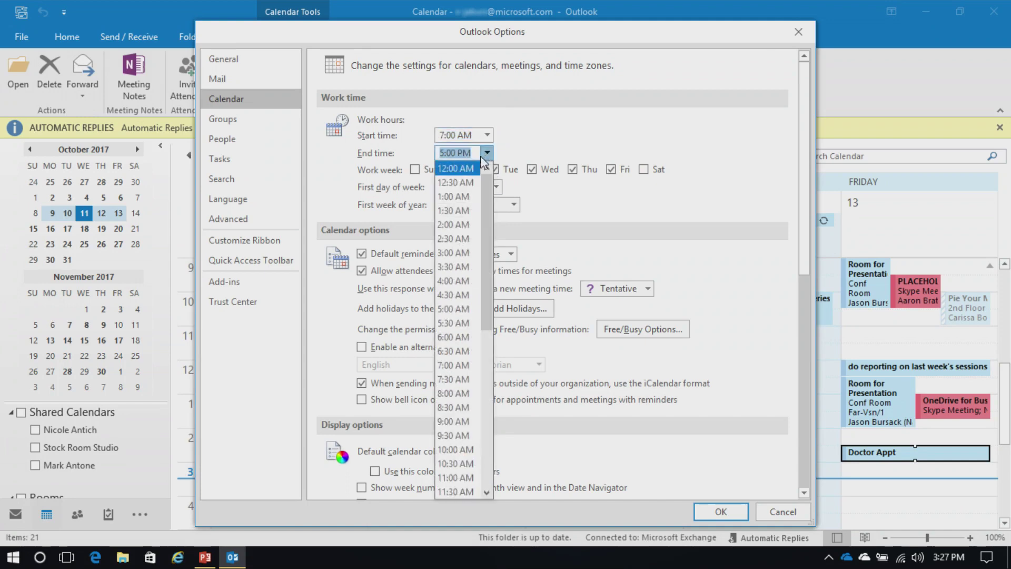
{"action": "left_click", "coordinate": [464, 283]}
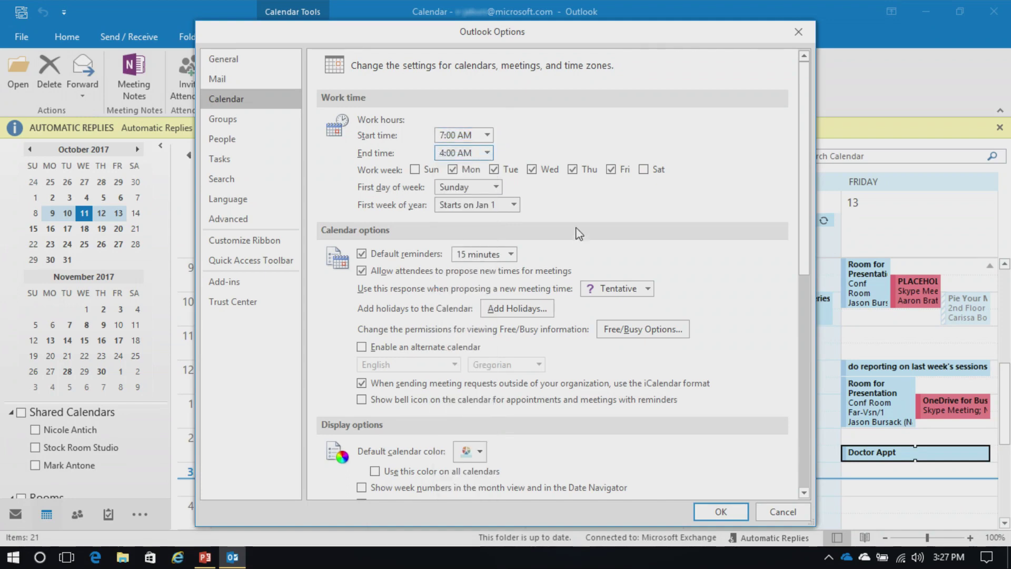
Step: Reset work hours to start at 8:00 AM and end at 5:00 PM
{"action": "left_click", "coordinate": [485, 138]}
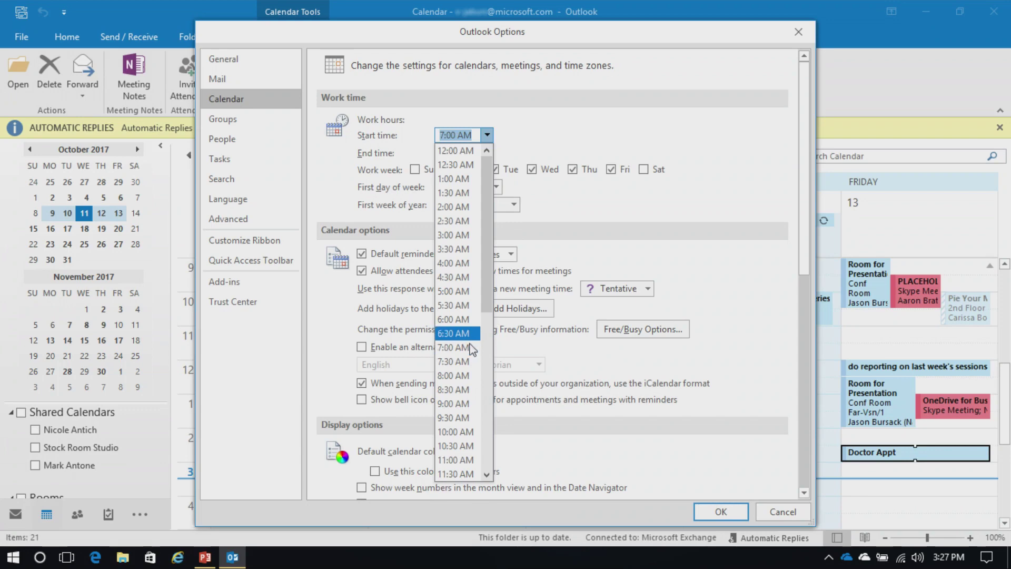
{"action": "left_click", "coordinate": [456, 373]}
{"action": "left_click", "coordinate": [487, 153]}
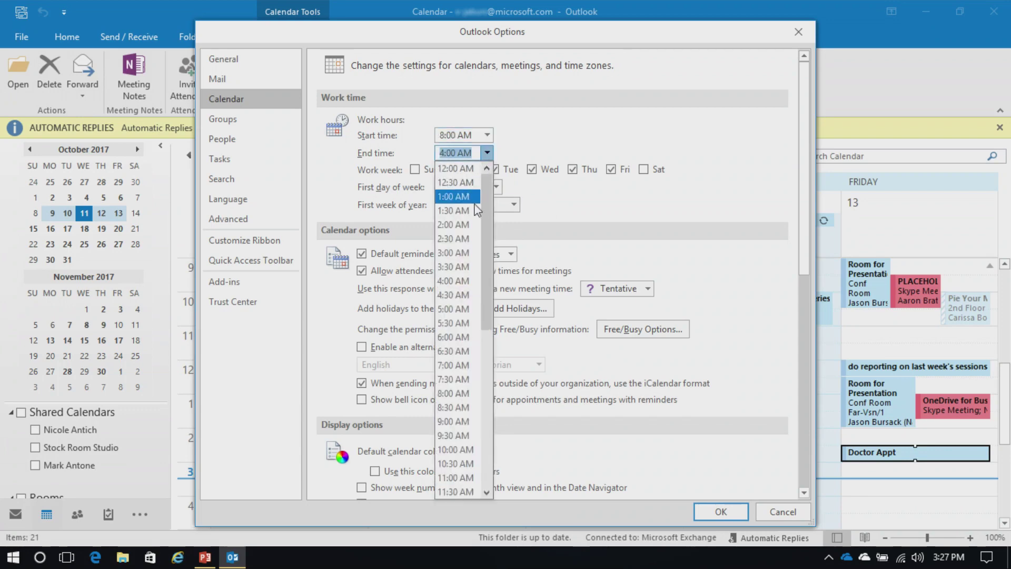
{"action": "left_click", "coordinate": [463, 309]}
{"action": "left_click", "coordinate": [486, 149]}
{"action": "left_click_drag", "start_coordinate": [485, 238], "coordinate": [483, 346]}
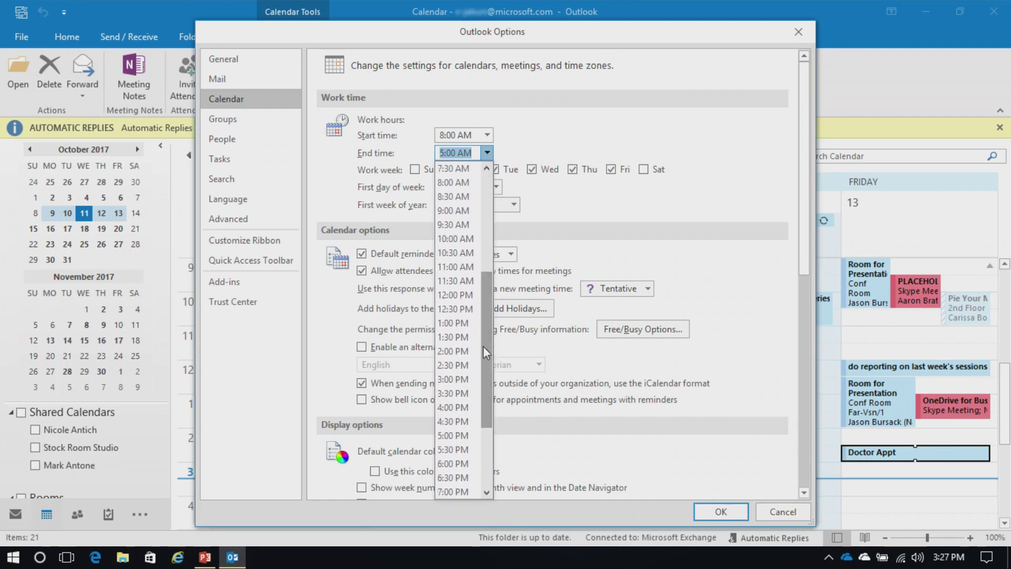
{"action": "left_click", "coordinate": [447, 437]}
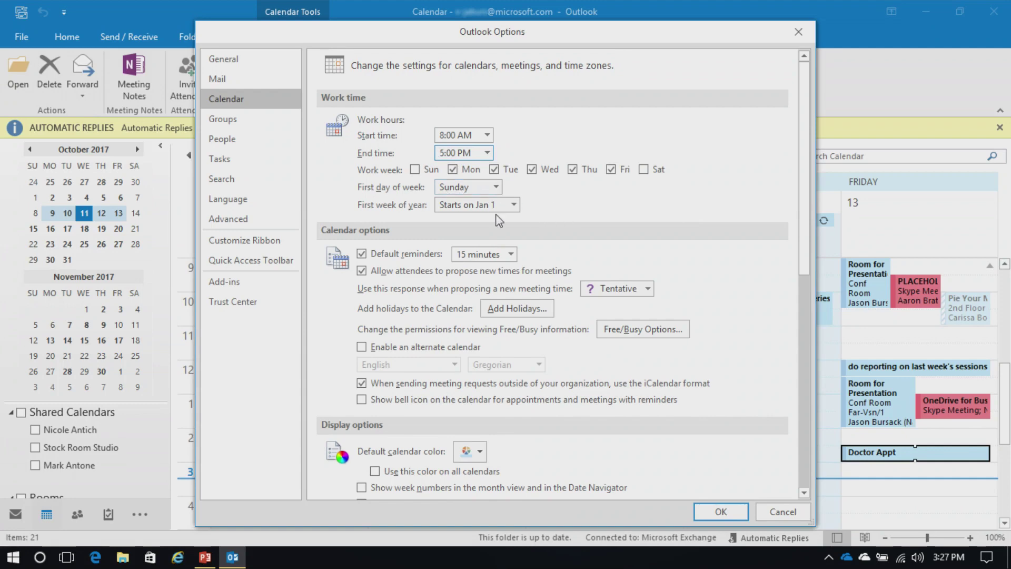
{"action": "scroll", "coordinate": [706, 203], "scroll_direction": "down", "scroll_amount": 3}
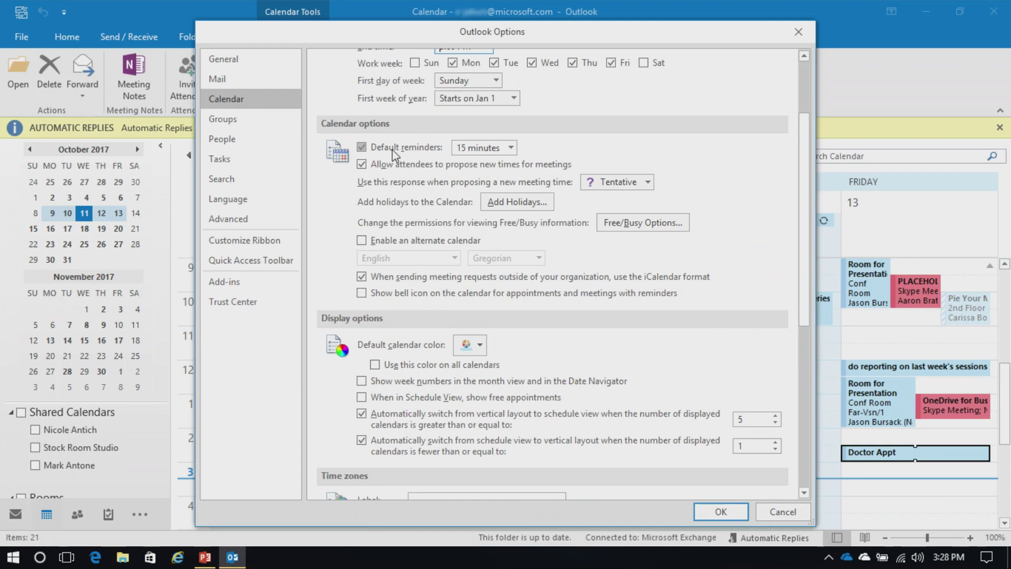
Step: Keep the 15-minute default reminder, cancel Add Holidays, and close Outlook Options without saving
{"action": "left_click", "coordinate": [510, 149]}
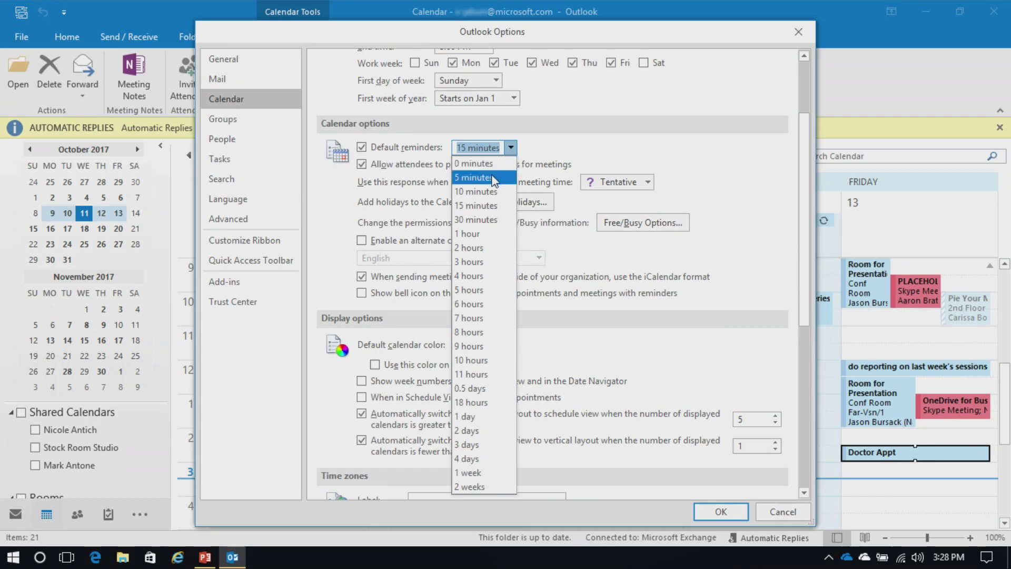
{"action": "left_click", "coordinate": [591, 156]}
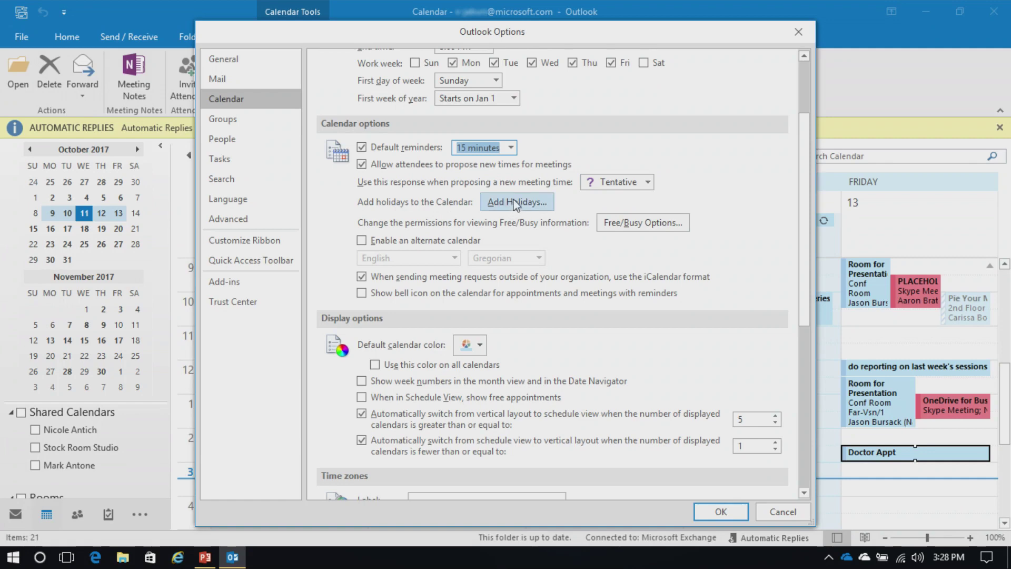
{"action": "left_click", "coordinate": [525, 206]}
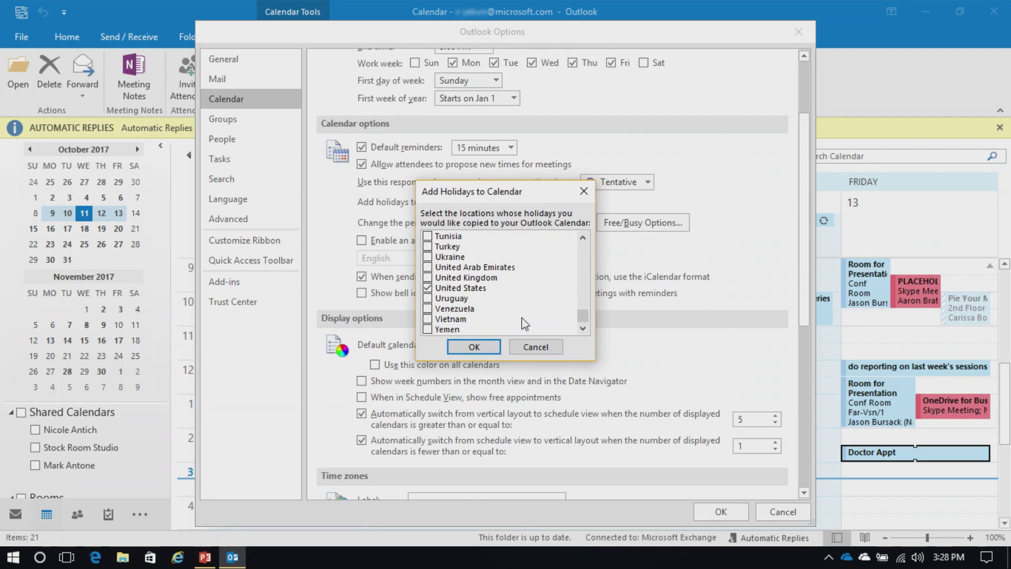
{"action": "left_click", "coordinate": [546, 350]}
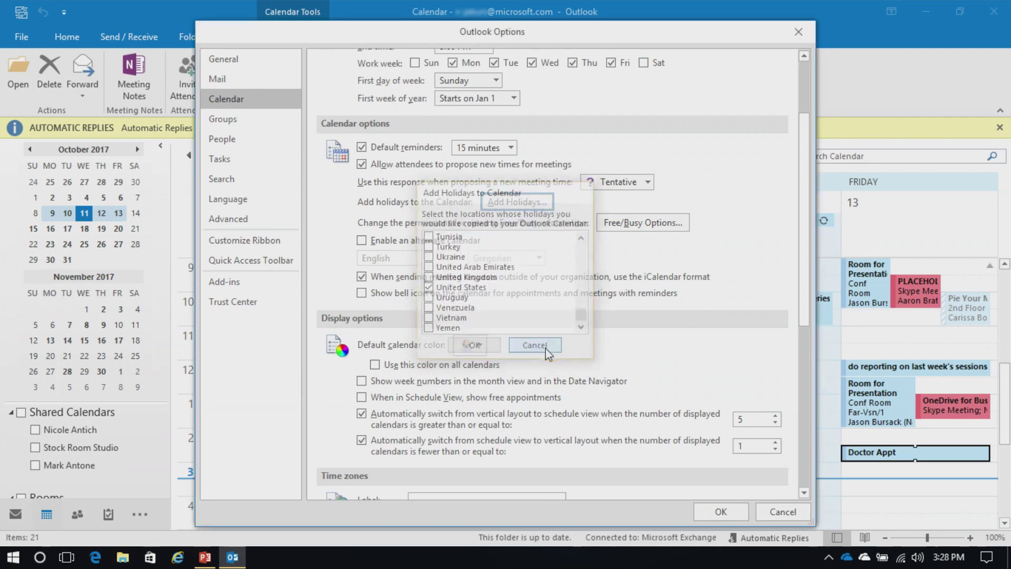
{"action": "left_click", "coordinate": [784, 511]}
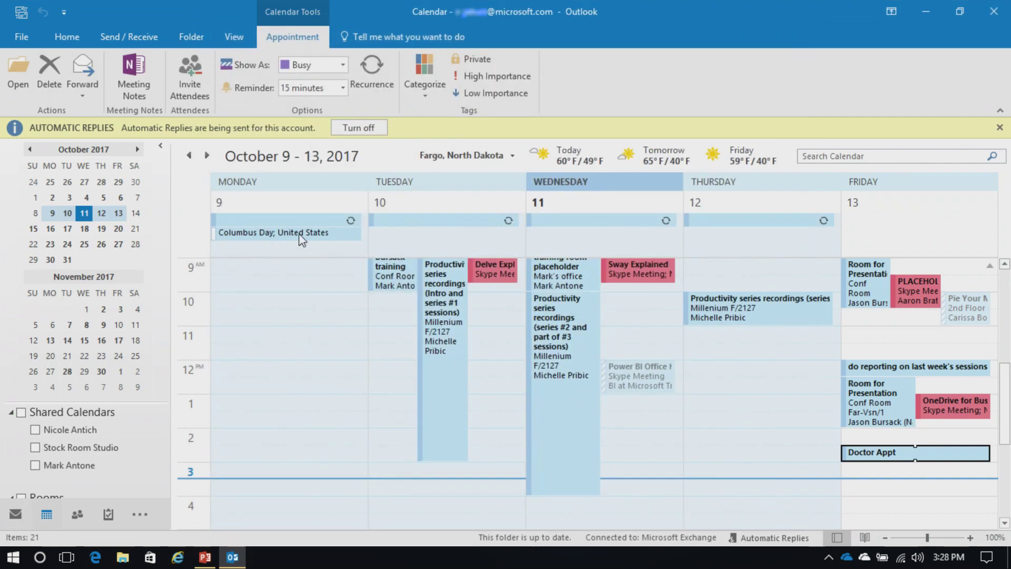
Step: Reopen the Calendar settings in Outlook Options
{"action": "mouse_move", "coordinate": [285, 239]}
{"action": "left_click", "coordinate": [23, 35]}
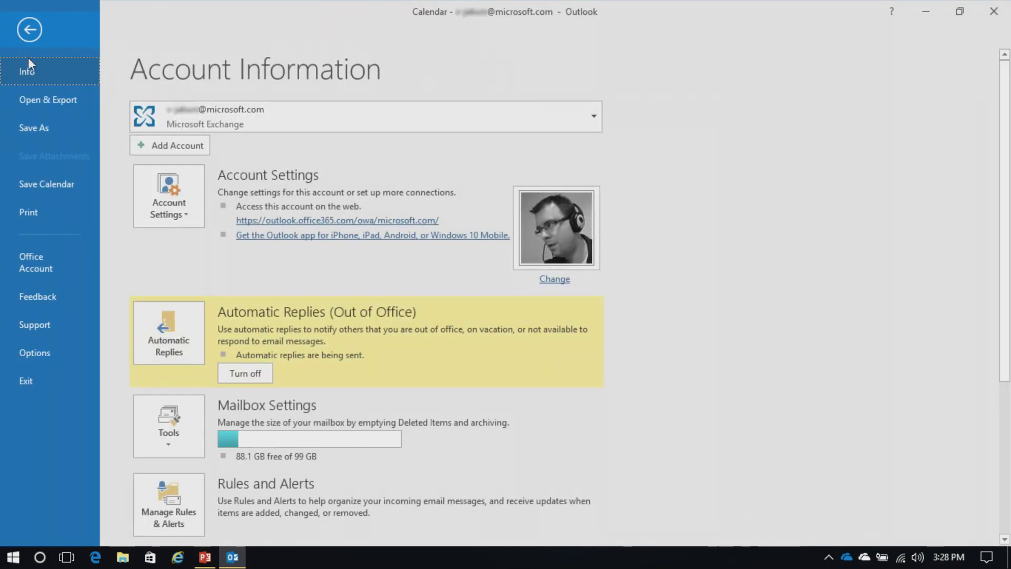
{"action": "left_click", "coordinate": [46, 354]}
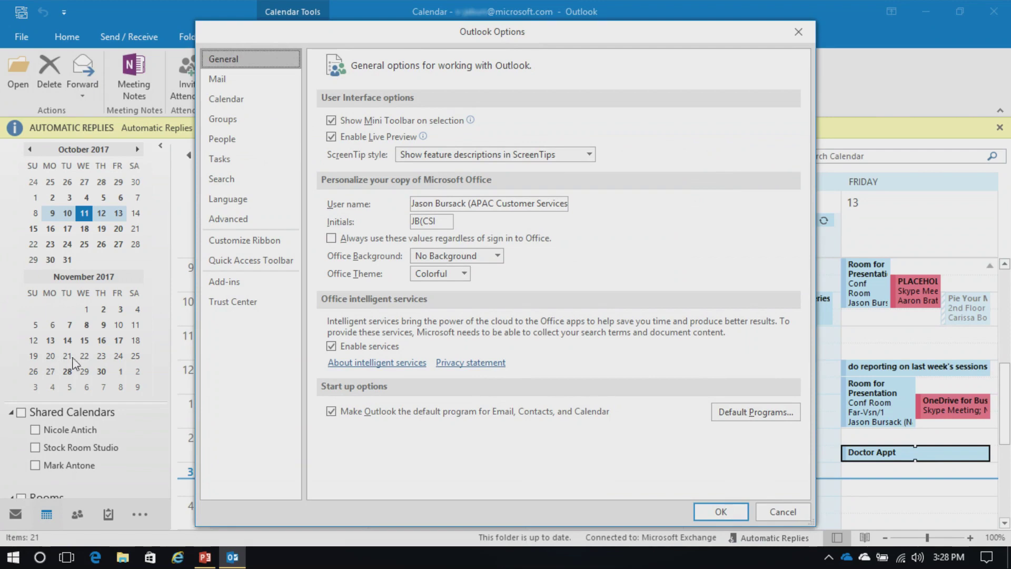
{"action": "left_click", "coordinate": [241, 105]}
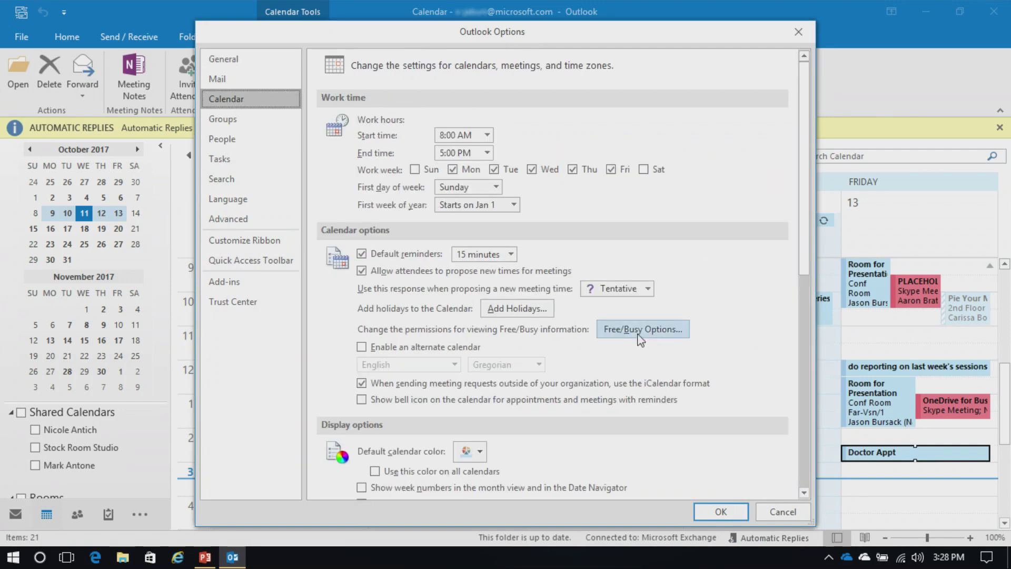
Step: Review the Free/Busy permissions, left at availability only, and cancel out
{"action": "scroll", "coordinate": [735, 299], "scroll_direction": "down", "scroll_amount": 1}
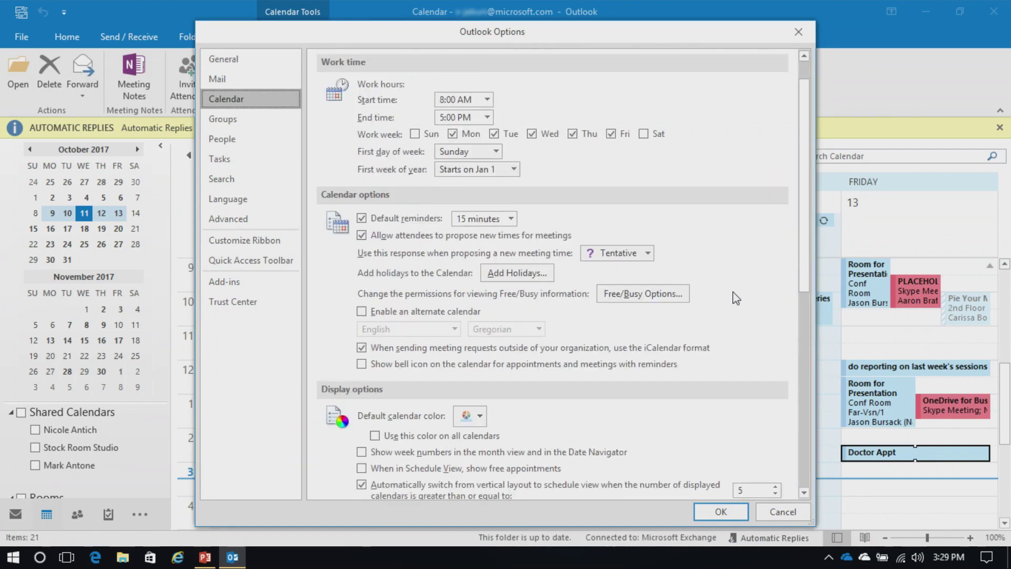
{"action": "scroll", "coordinate": [736, 299], "scroll_direction": "down", "scroll_amount": 2}
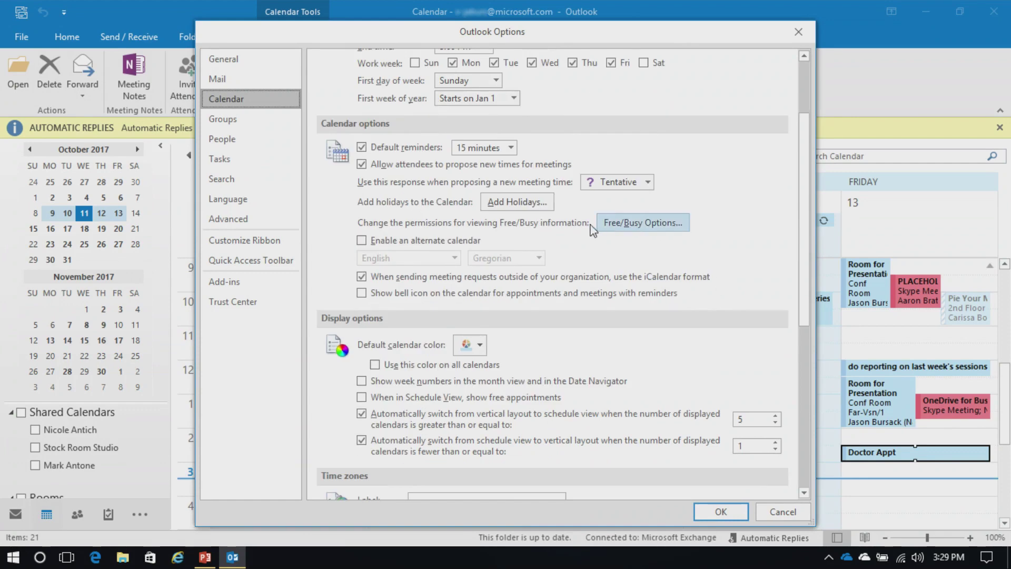
{"action": "left_click", "coordinate": [636, 226]}
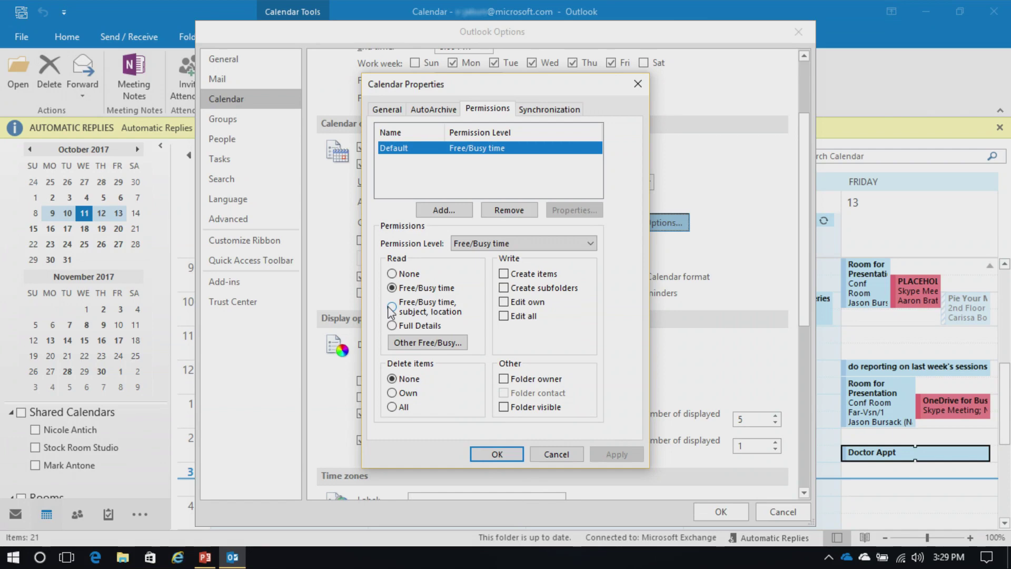
{"action": "left_click", "coordinate": [556, 454]}
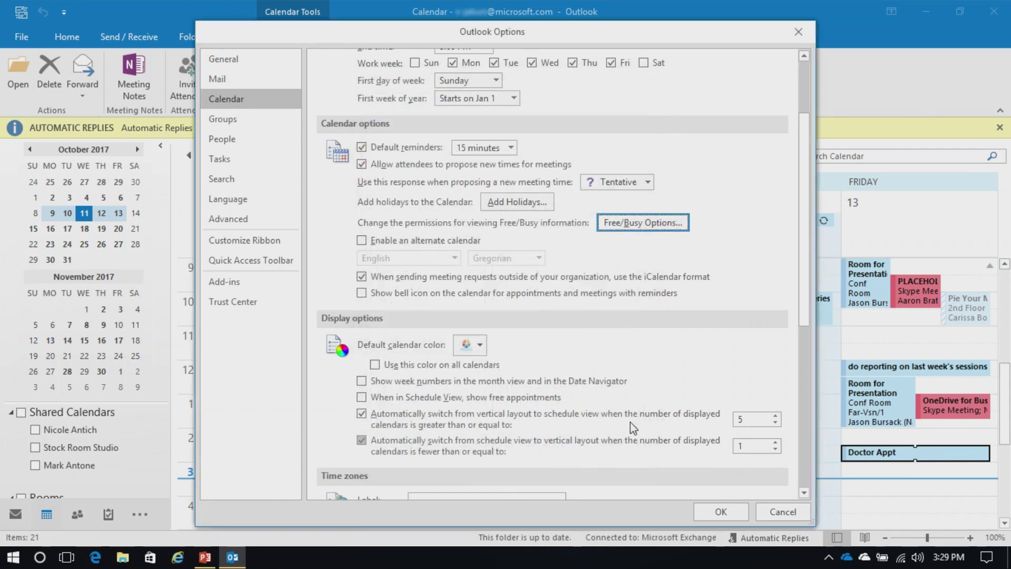
Step: Set the calendar's main time zone to Central Time (US & Canada)
{"action": "left_click_drag", "start_coordinate": [804, 256], "coordinate": [812, 328]}
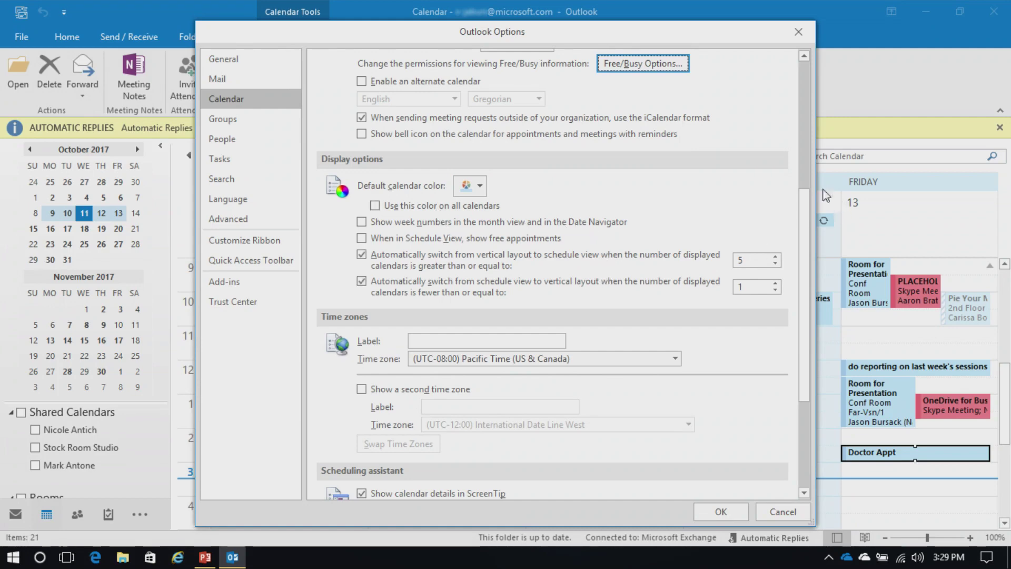
{"action": "left_click_drag", "start_coordinate": [806, 208], "coordinate": [822, 295]}
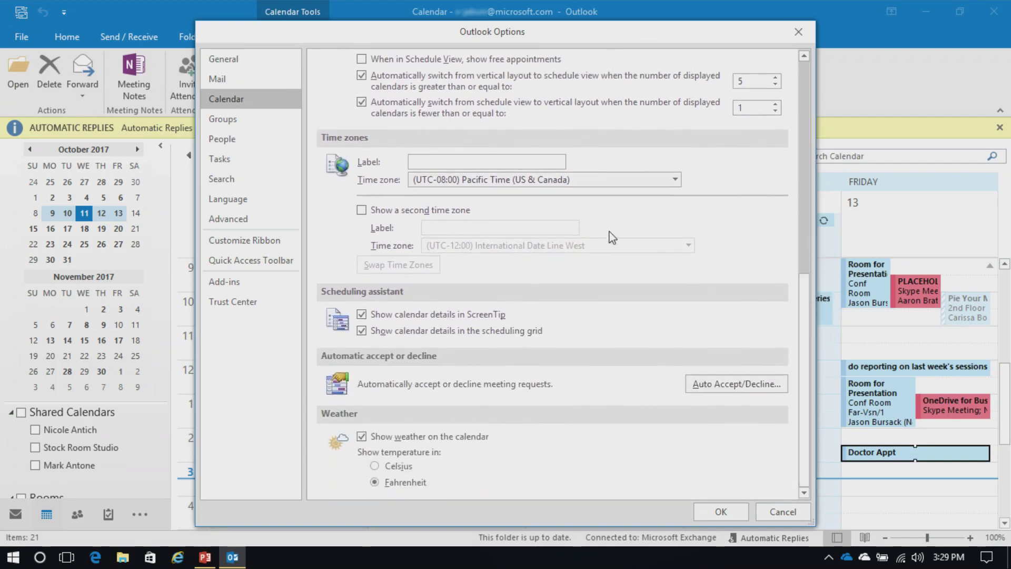
{"action": "left_click", "coordinate": [563, 182]}
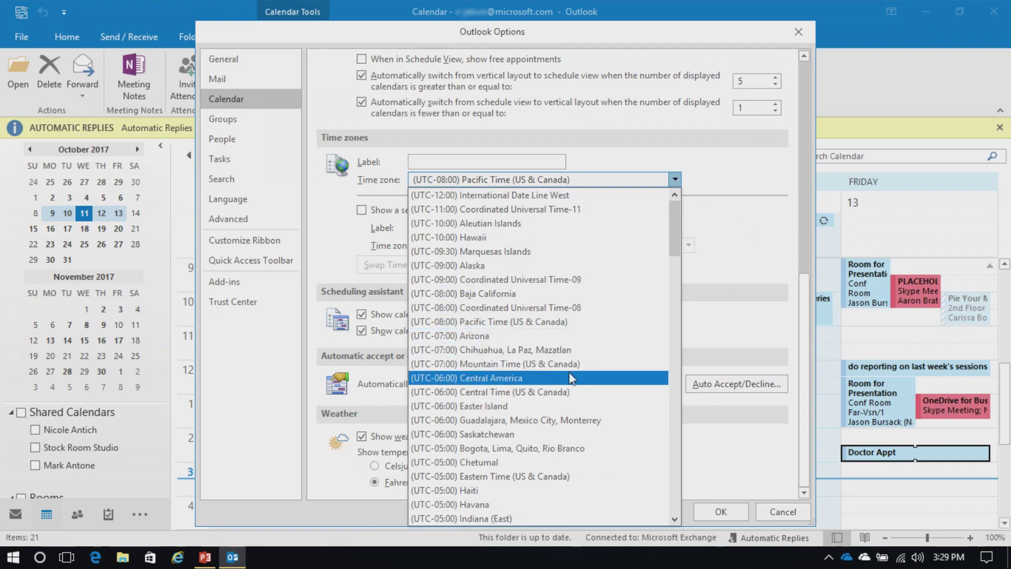
{"action": "left_click", "coordinate": [560, 393]}
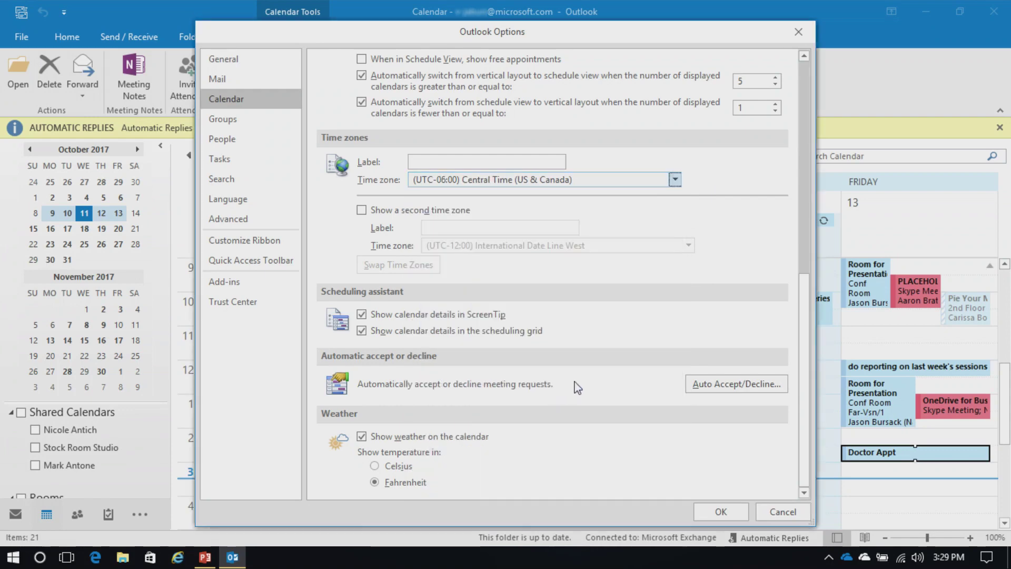
Step: Add Pacific Time as a second time zone, label the zones CT and PT, and apply
{"action": "left_click", "coordinate": [362, 211]}
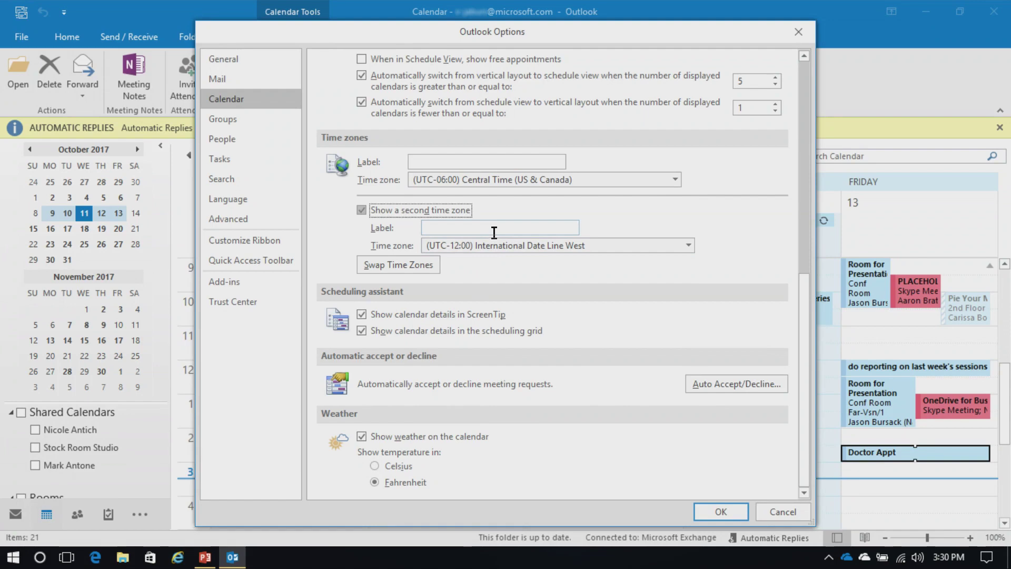
{"action": "left_click", "coordinate": [497, 245]}
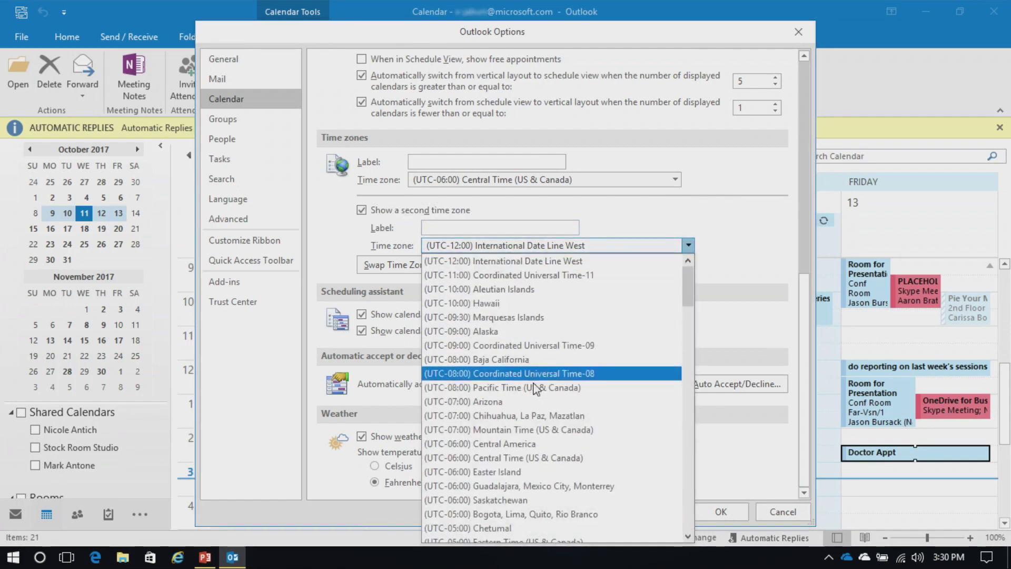
{"action": "left_click", "coordinate": [537, 387]}
{"action": "left_click", "coordinate": [501, 161]}
{"action": "type", "text": "CT"}
{"action": "left_click", "coordinate": [448, 226]}
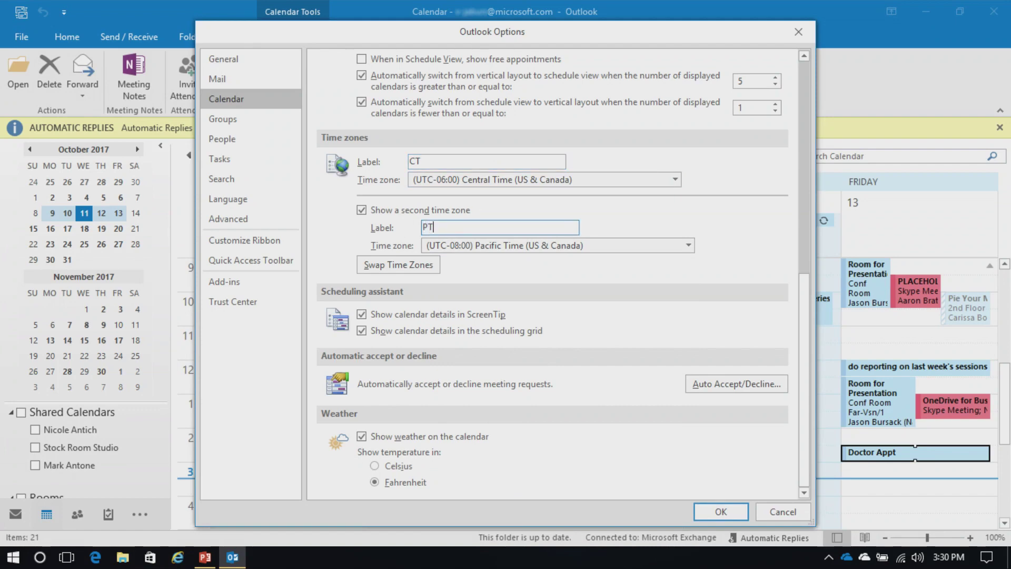
{"action": "left_click", "coordinate": [721, 511]}
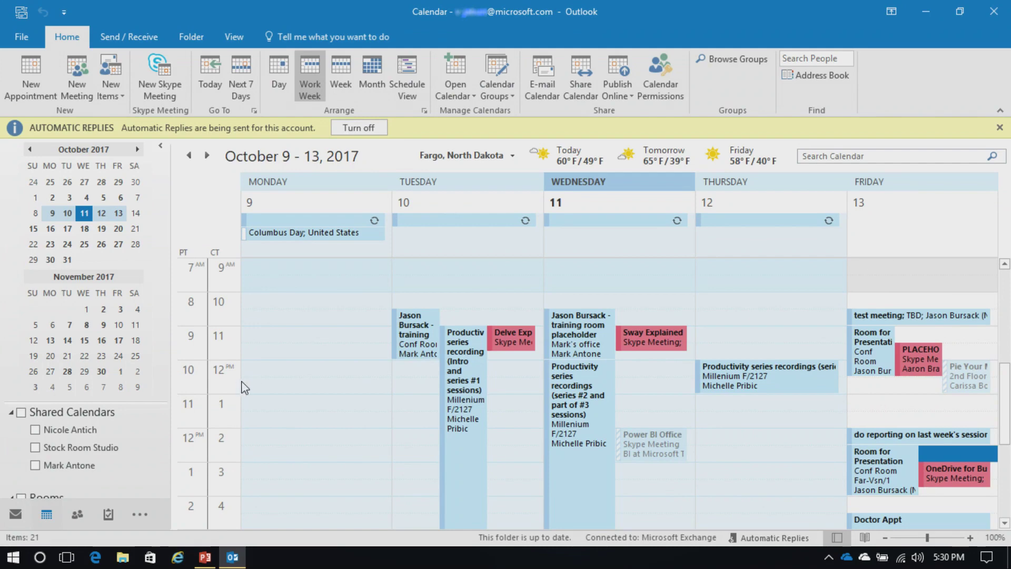
Step: Open Outlook Options at the Calendar page and scroll to the time zone settings
{"action": "left_click", "coordinate": [24, 36]}
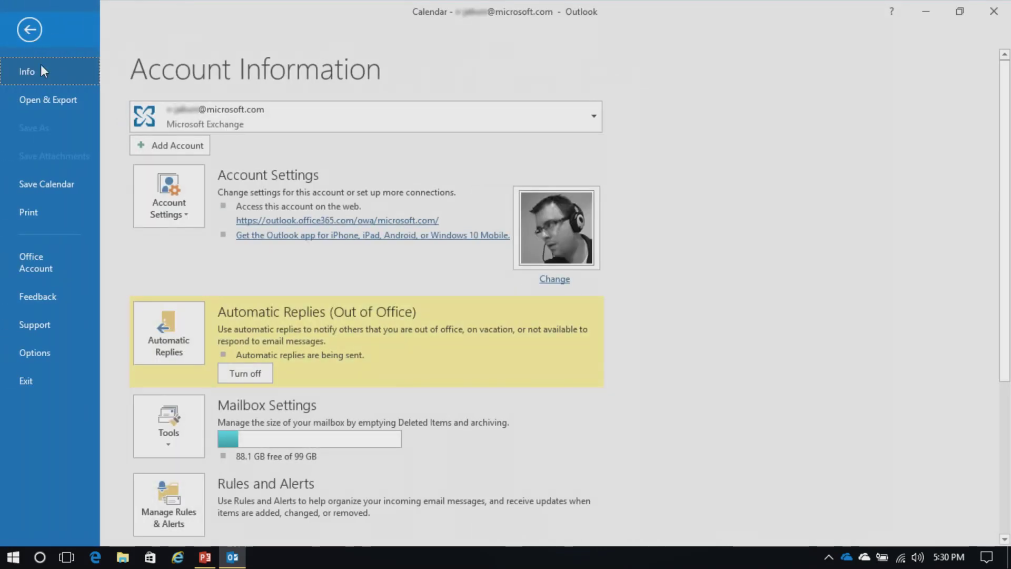
{"action": "left_click", "coordinate": [48, 354]}
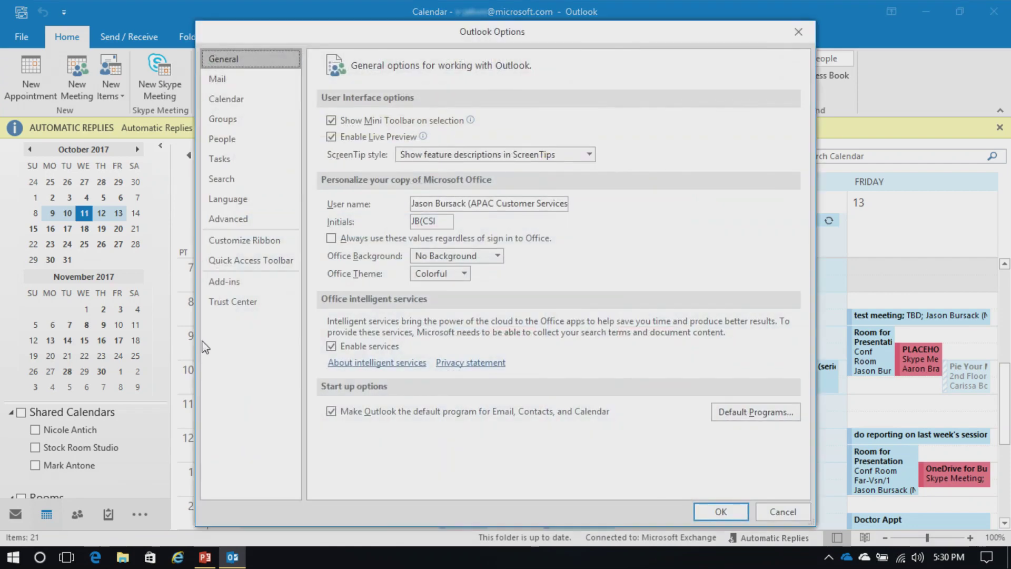
{"action": "left_click", "coordinate": [227, 99]}
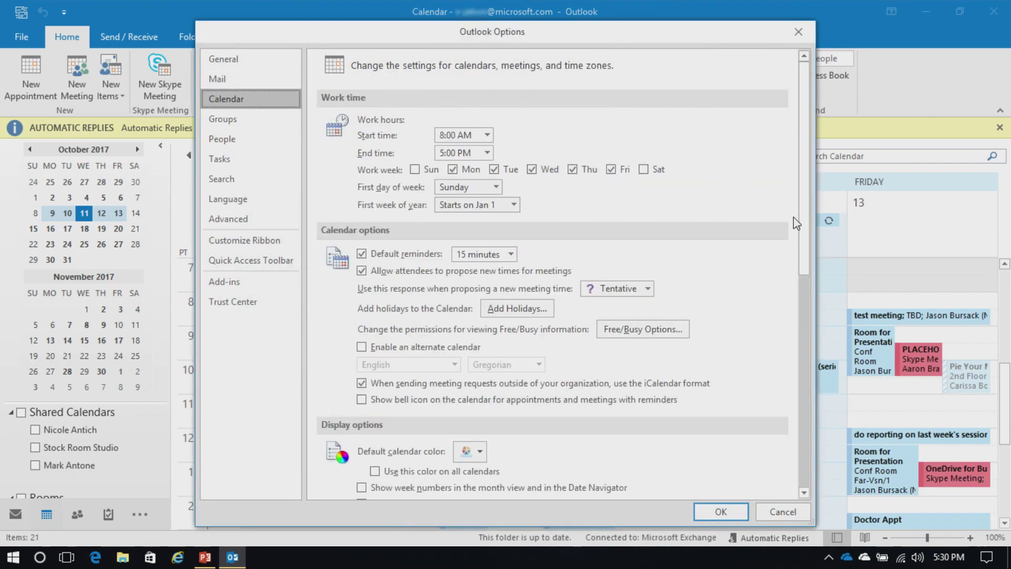
{"action": "scroll", "coordinate": [809, 247], "scroll_direction": "down", "scroll_amount": 1}
{"action": "left_click_drag", "start_coordinate": [809, 248], "coordinate": [816, 414]}
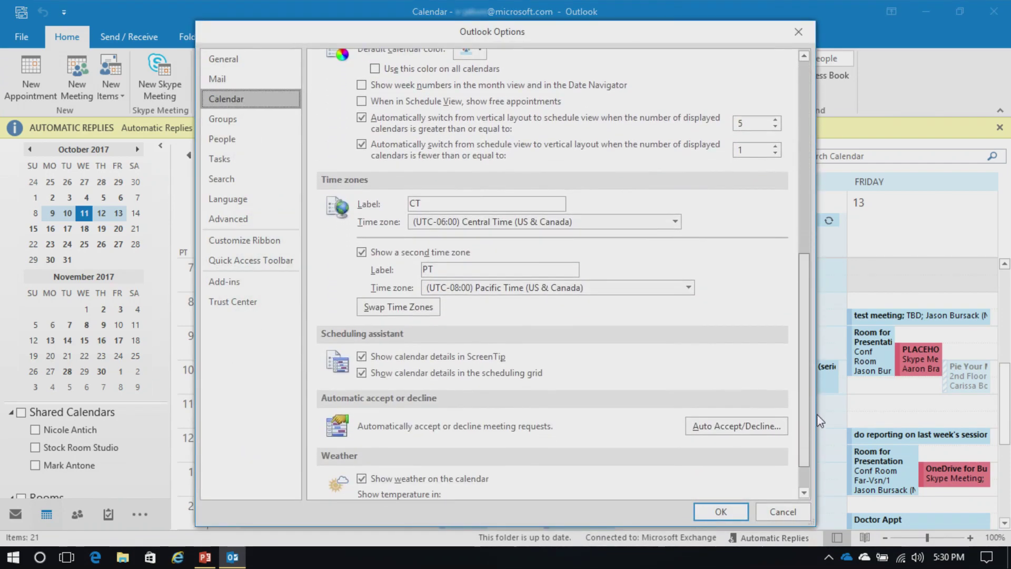
Step: Turn off the second time zone and pick Pacific Time as main, then close without saving
{"action": "left_click", "coordinate": [363, 252]}
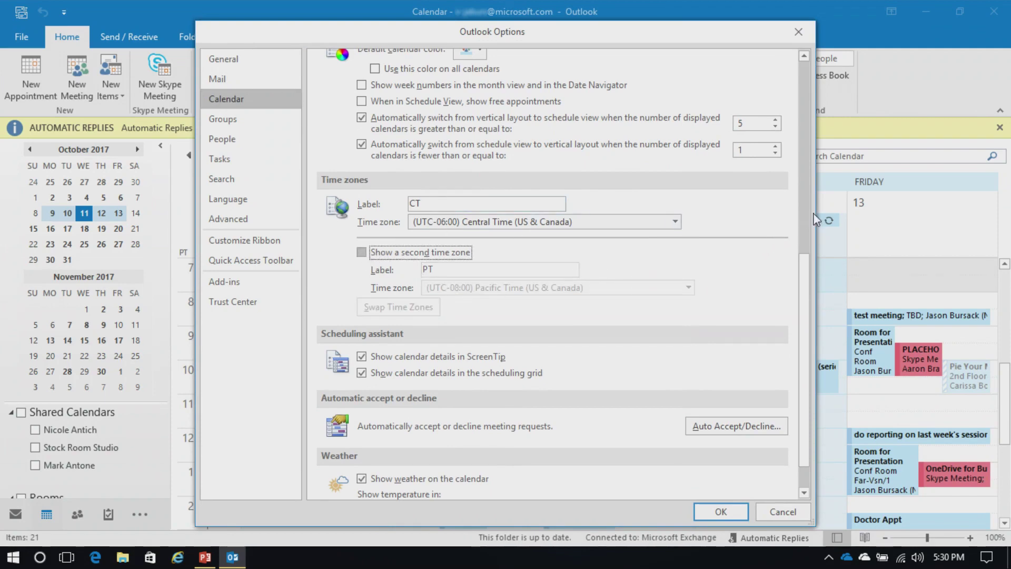
{"action": "left_click", "coordinate": [674, 222]}
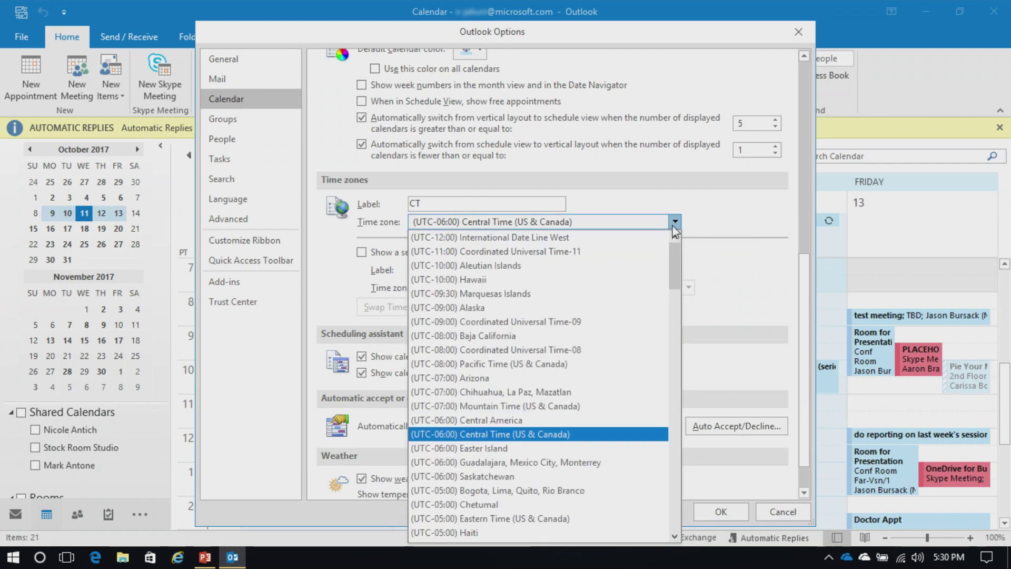
{"action": "left_click", "coordinate": [571, 364]}
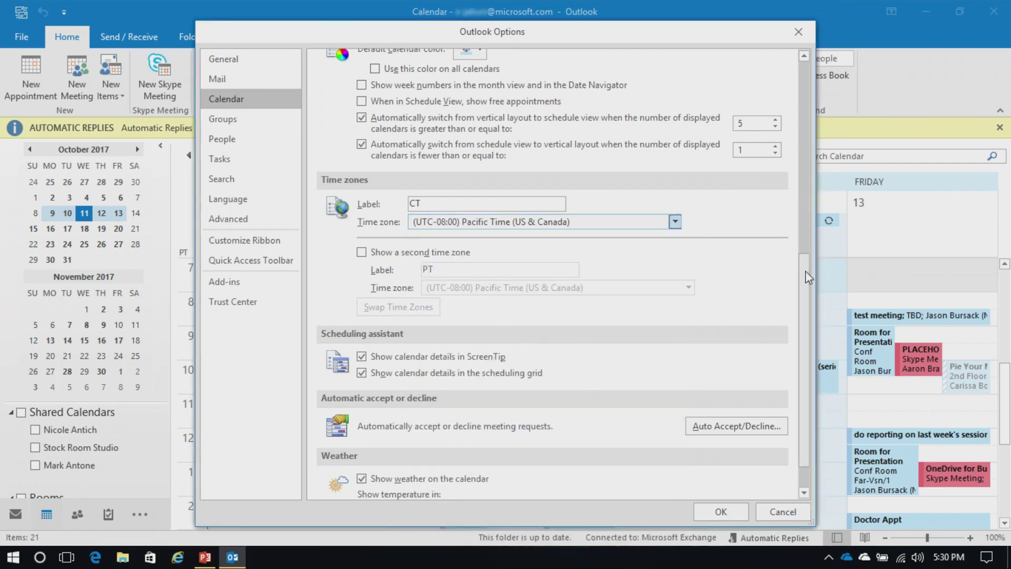
{"action": "scroll", "coordinate": [807, 280], "scroll_direction": "down", "scroll_amount": 2}
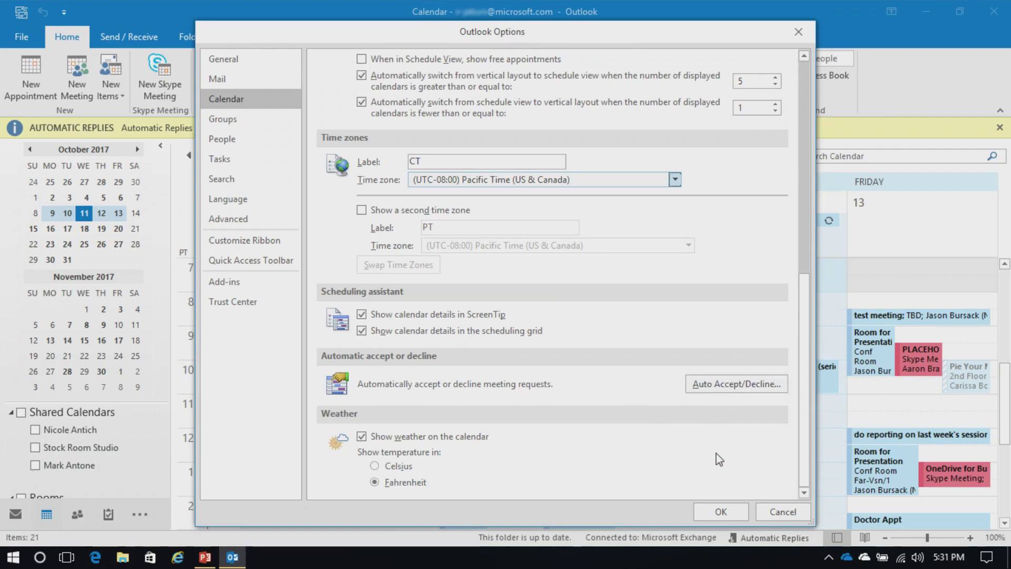
{"action": "left_click", "coordinate": [781, 509]}
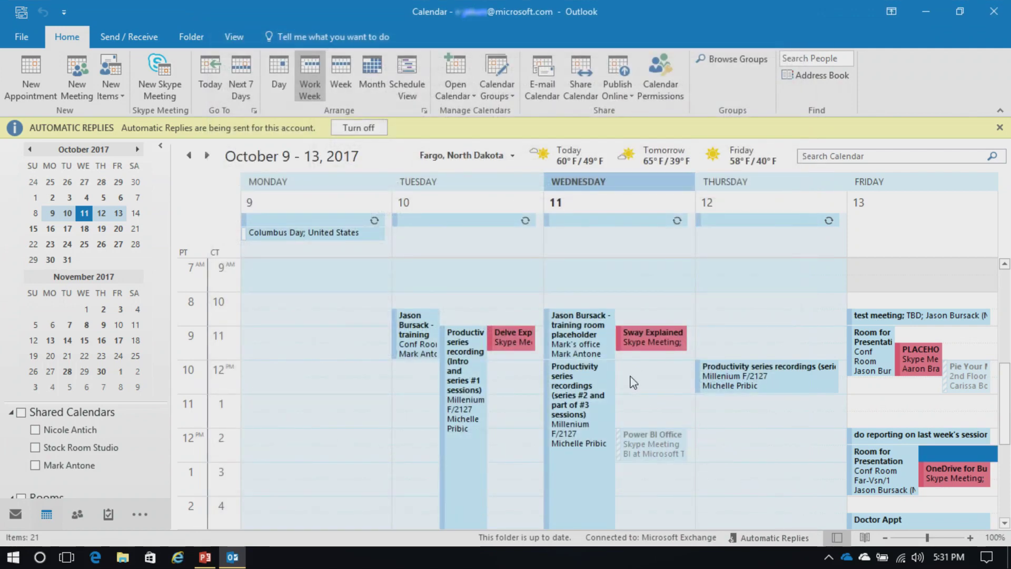
Step: Categorize Thursday's Productivity recordings appointment as Must Attend
{"action": "mouse_move", "coordinate": [683, 456]}
{"action": "mouse_move", "coordinate": [659, 342]}
{"action": "mouse_move", "coordinate": [917, 360]}
{"action": "right_click", "coordinate": [731, 376]}
{"action": "mouse_move", "coordinate": [771, 332]}
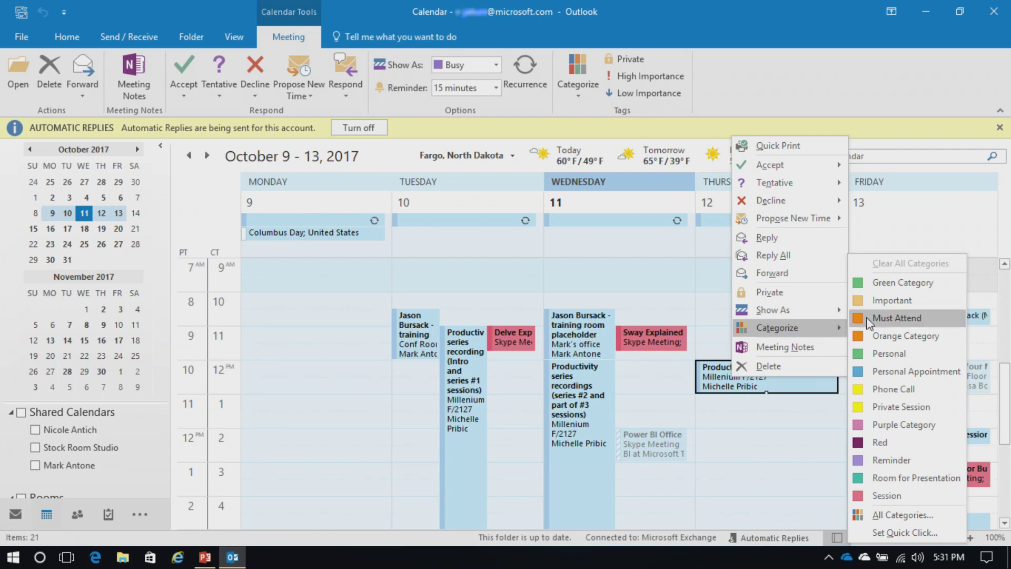
{"action": "left_click", "coordinate": [895, 318]}
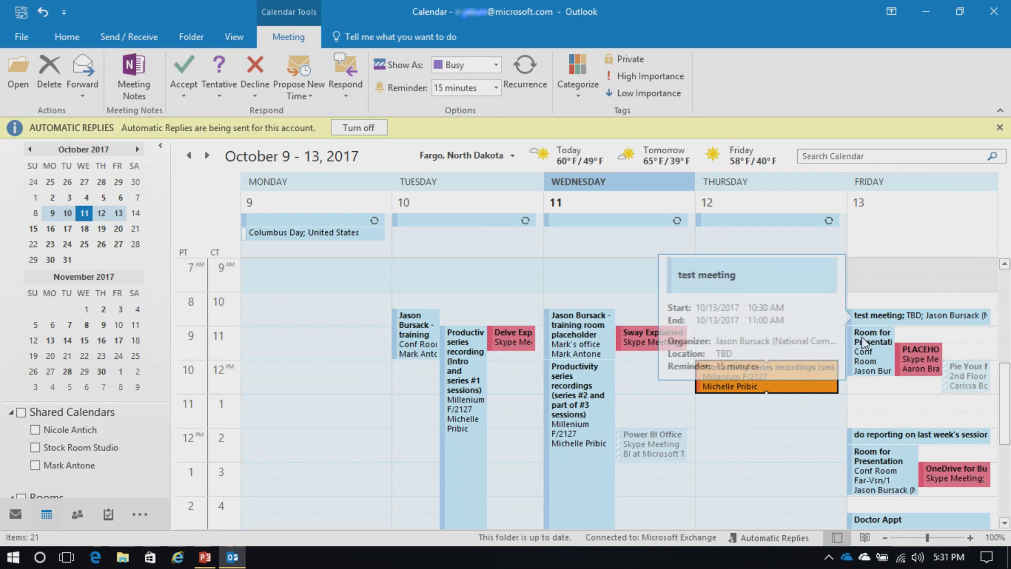
Step: Categorize Friday's Doctor Appt as Personal
{"action": "right_click", "coordinate": [871, 523]}
{"action": "mouse_move", "coordinate": [919, 473]}
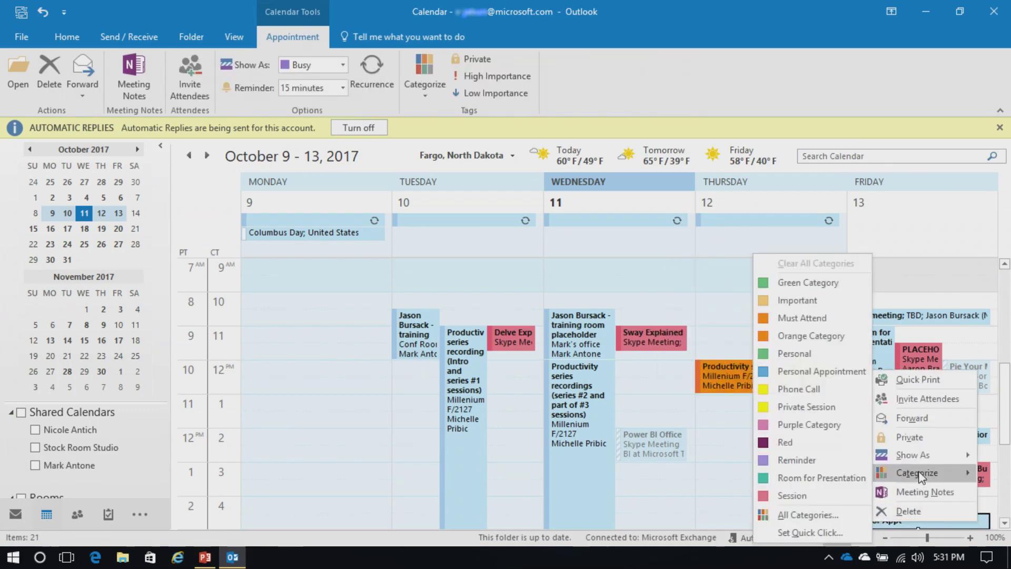
{"action": "left_click", "coordinate": [794, 354]}
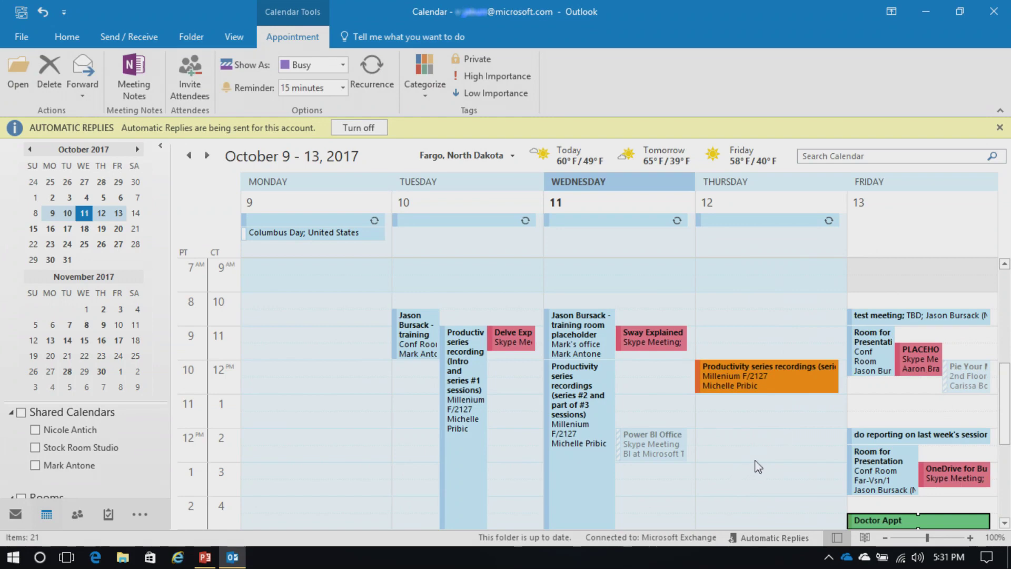
{"action": "scroll", "coordinate": [737, 466], "scroll_direction": "down", "scroll_amount": 2}
{"action": "scroll", "coordinate": [737, 469], "scroll_direction": "up", "scroll_amount": 1}
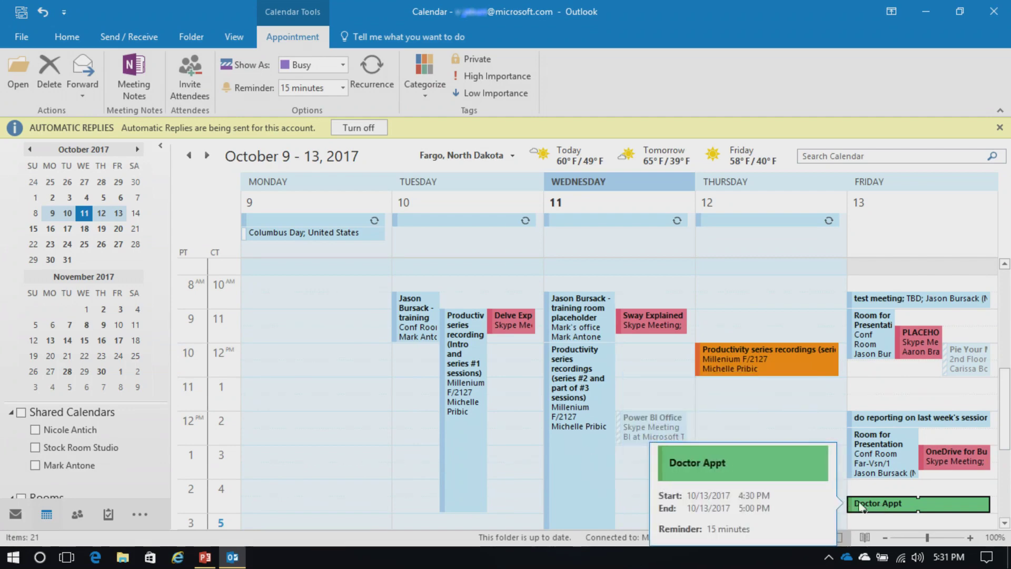
{"action": "mouse_move", "coordinate": [744, 352]}
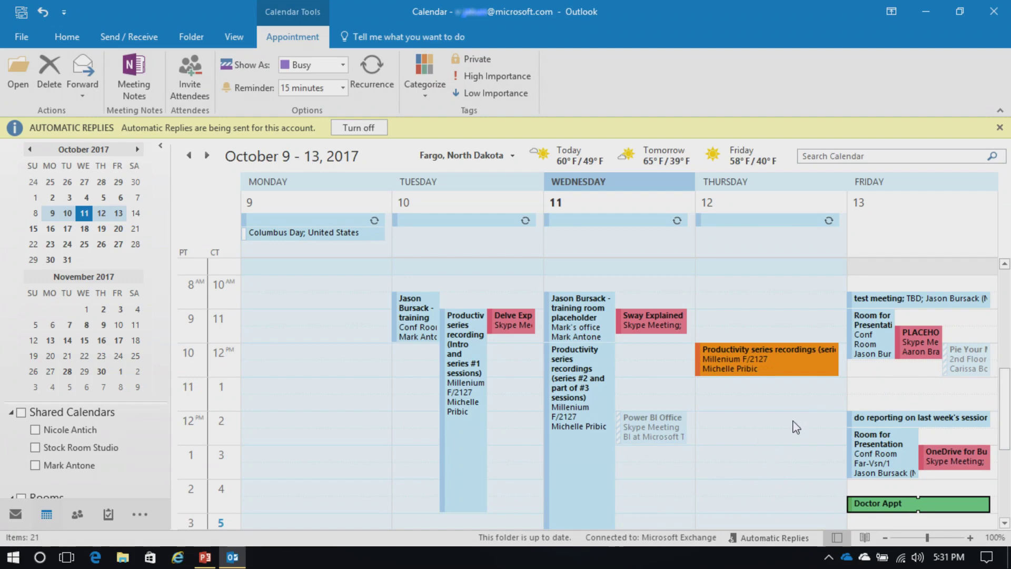
Step: Open the calendar's Conditional Formatting rules and delete the untitled rules
{"action": "right_click", "coordinate": [891, 390]}
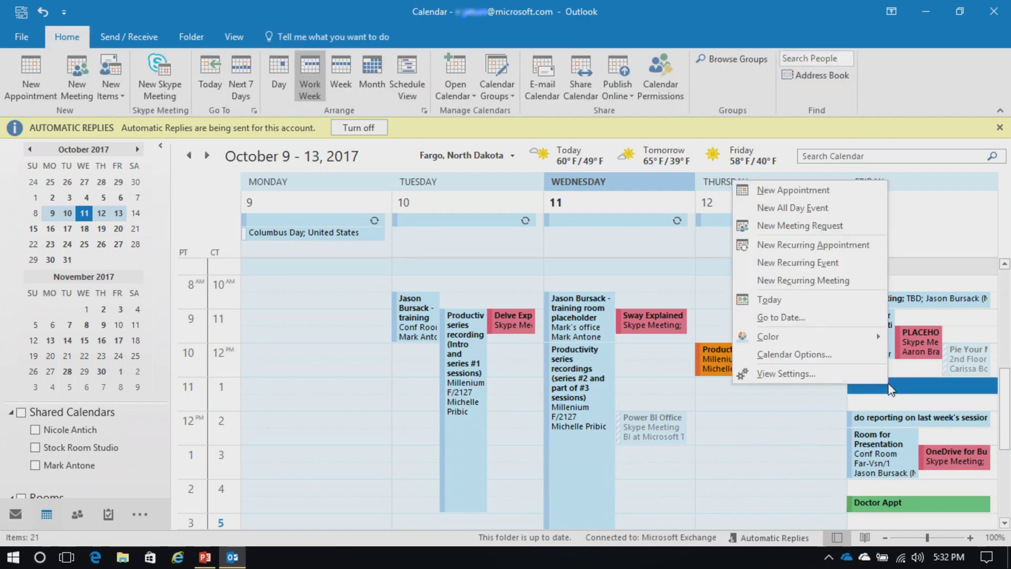
{"action": "left_click", "coordinate": [808, 377]}
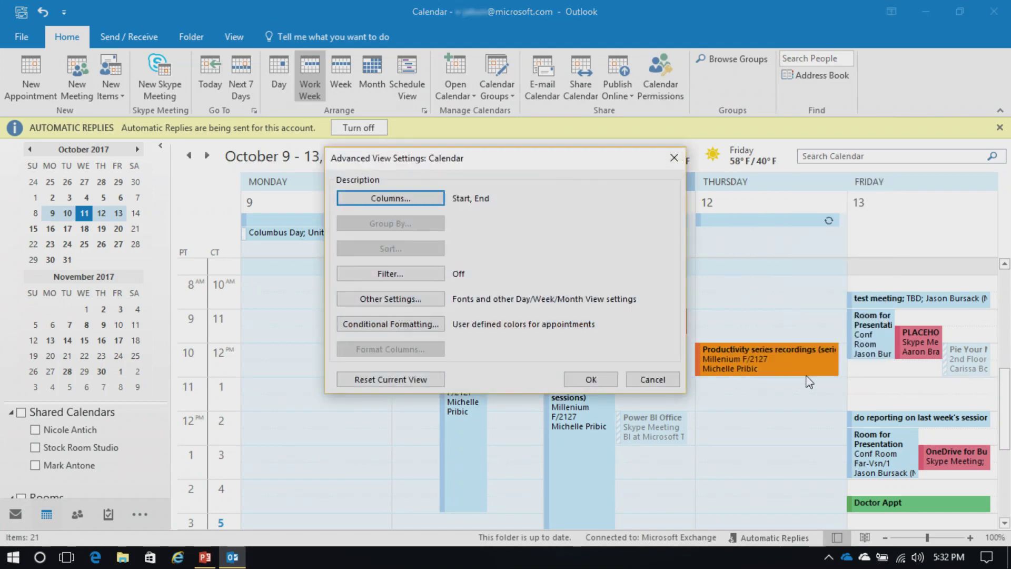
{"action": "left_click", "coordinate": [401, 327]}
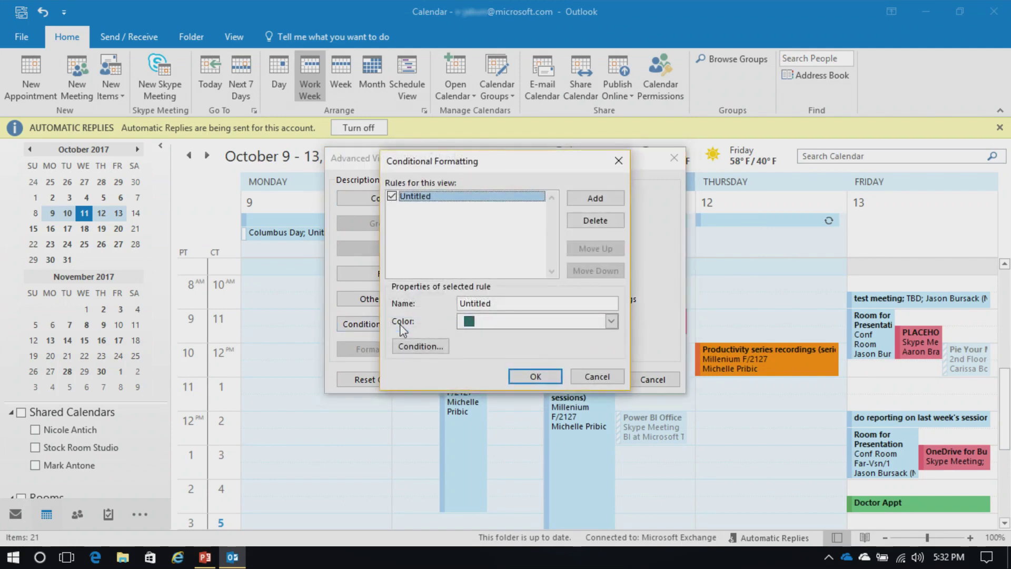
{"action": "left_click", "coordinate": [594, 199]}
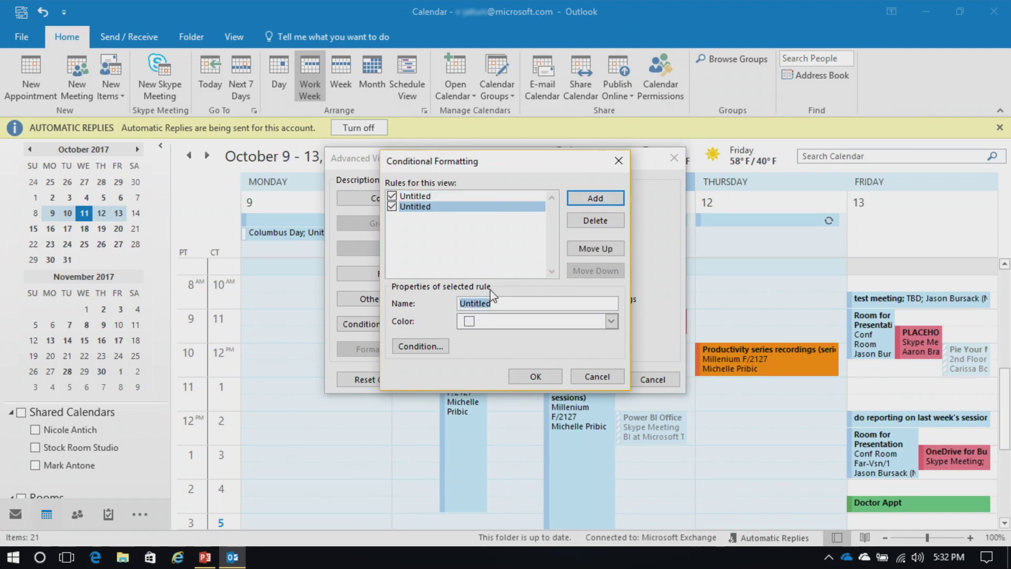
{"action": "left_click", "coordinate": [434, 348]}
{"action": "left_click", "coordinate": [591, 220]}
{"action": "left_click", "coordinate": [591, 220]}
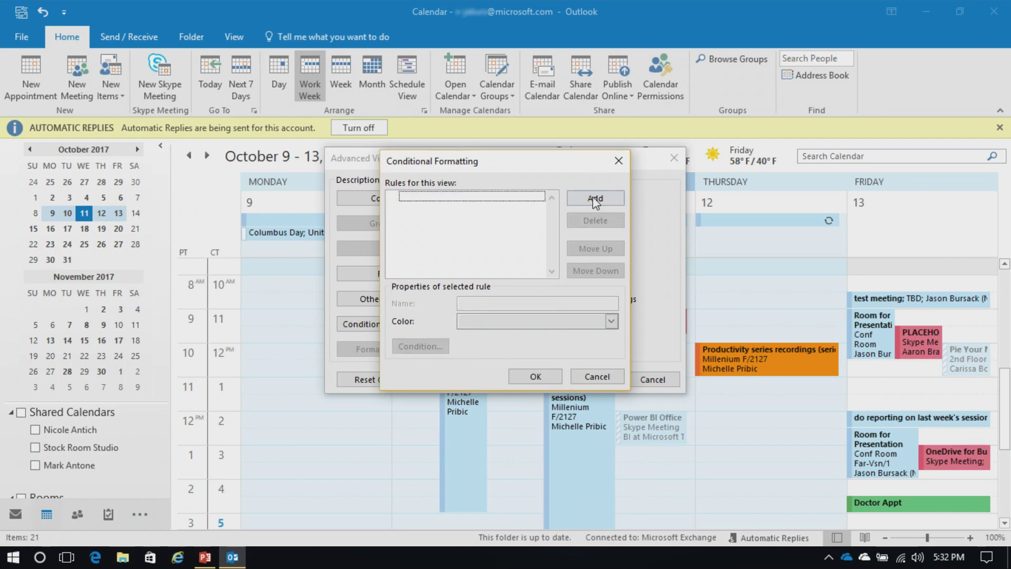
Step: Add a new formatting rule named Purple with a plum colour
{"action": "left_click", "coordinate": [593, 197]}
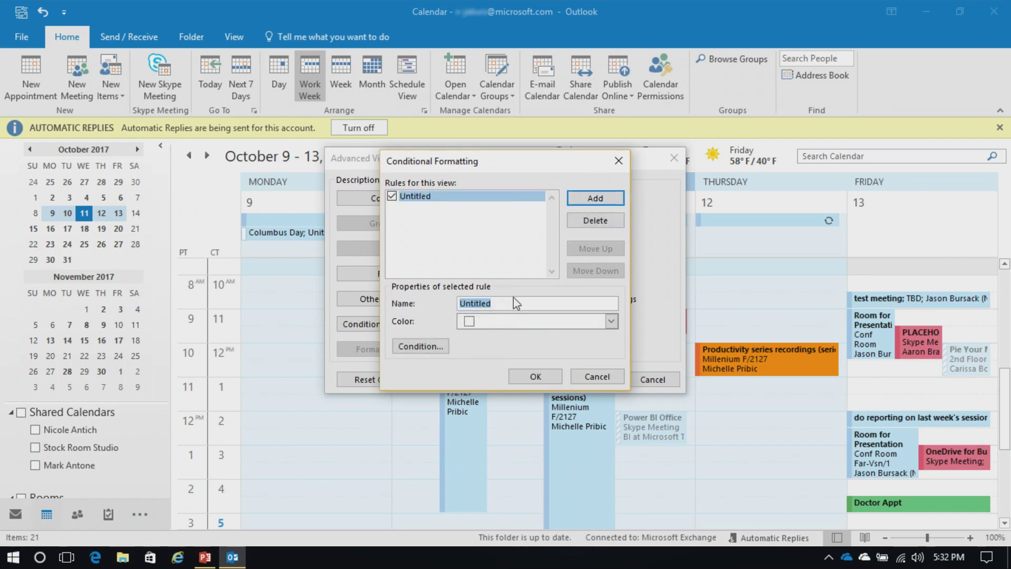
{"action": "type", "text": "Green"}
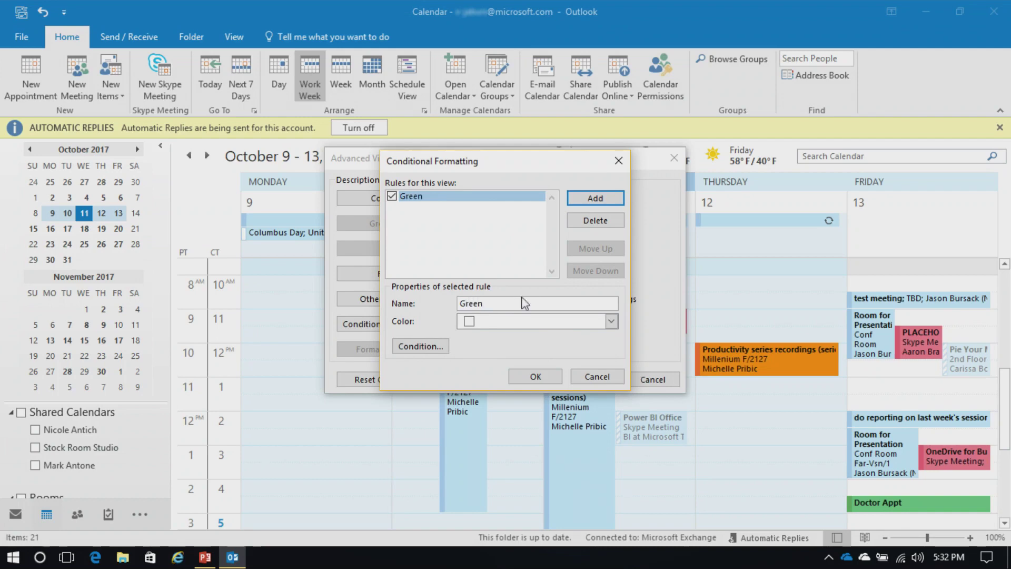
{"action": "left_click", "coordinate": [540, 322]}
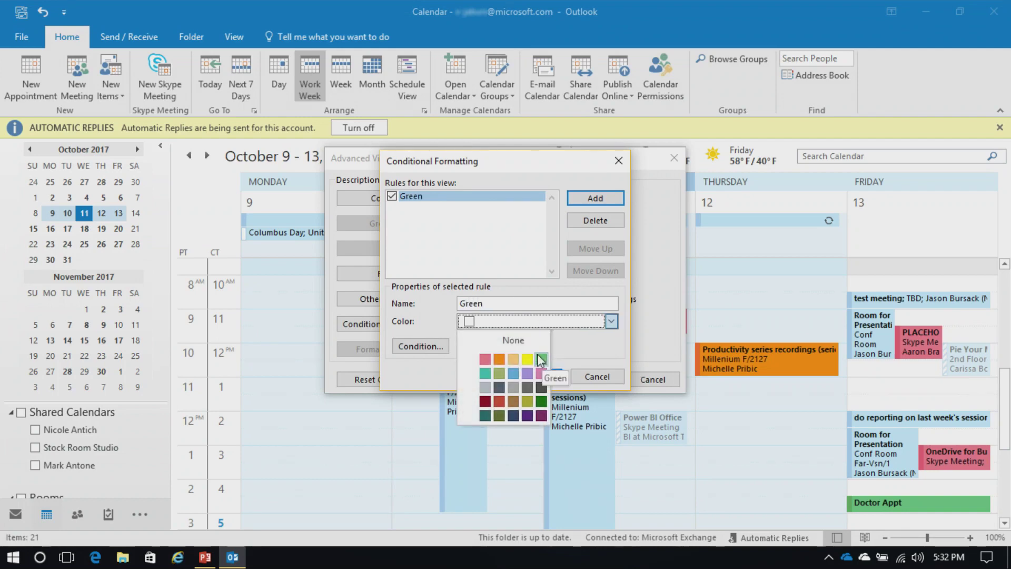
{"action": "left_click", "coordinate": [498, 302]}
{"action": "left_click_drag", "start_coordinate": [499, 302], "coordinate": [420, 301]}
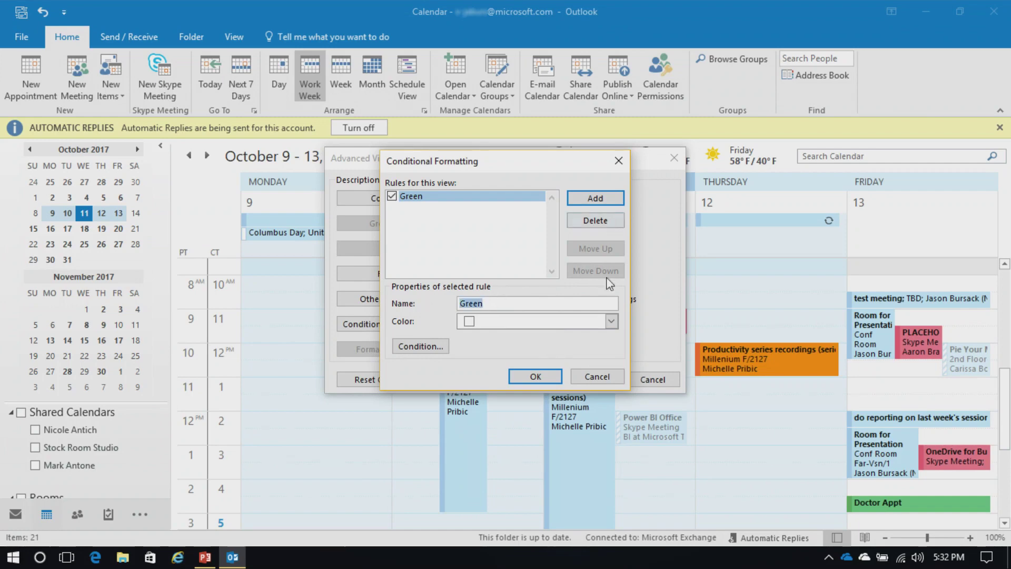
{"action": "left_click", "coordinate": [611, 322]}
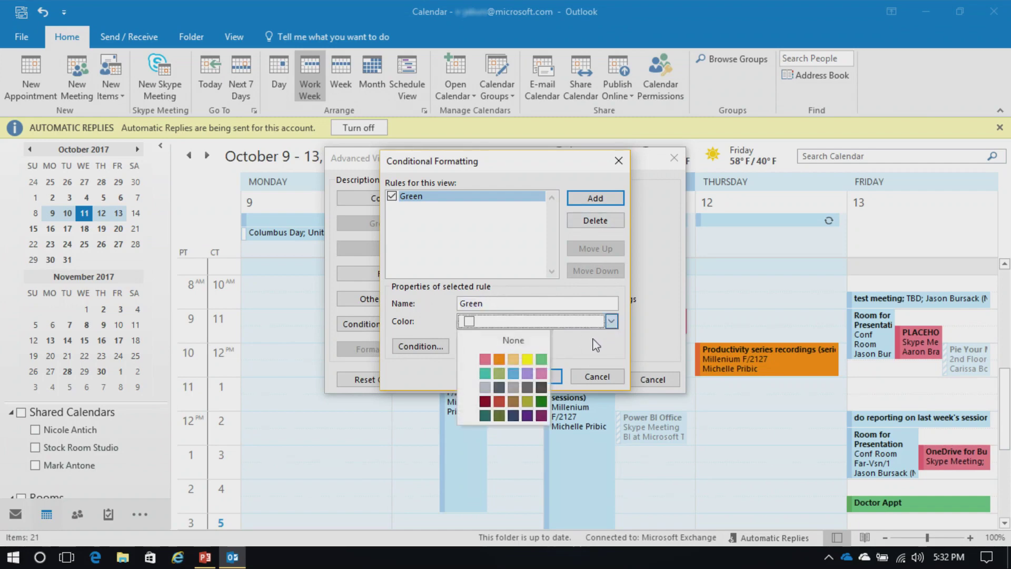
{"action": "left_click", "coordinate": [542, 415]}
{"action": "left_click_drag", "start_coordinate": [501, 302], "coordinate": [389, 292]}
{"action": "type", "text": "Purple"}
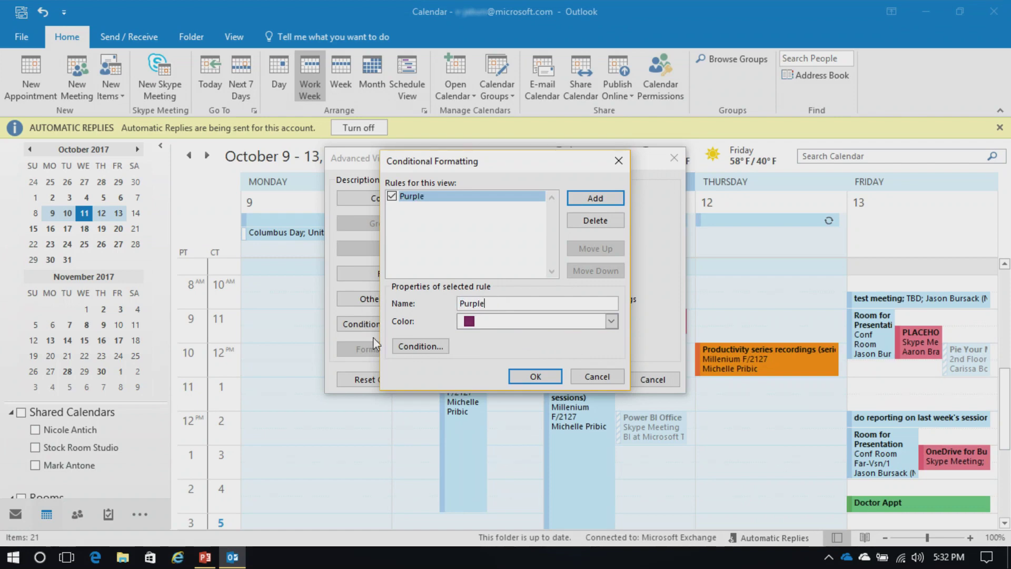
{"action": "left_click", "coordinate": [420, 346]}
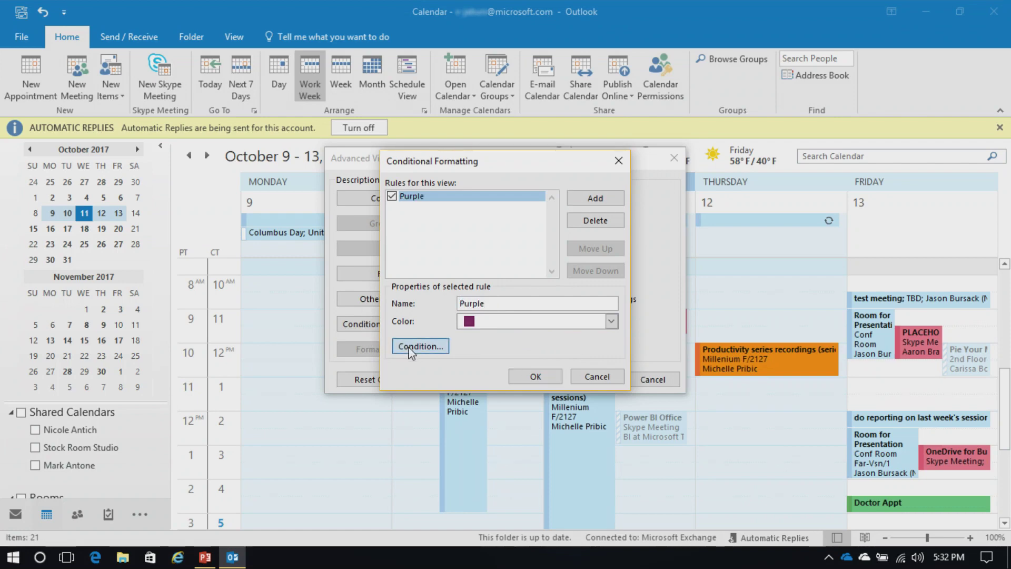
Step: Limit the Purple rule to appointments organized by two colleagues chosen by name, confirming each dialog
{"action": "left_click", "coordinate": [491, 252]}
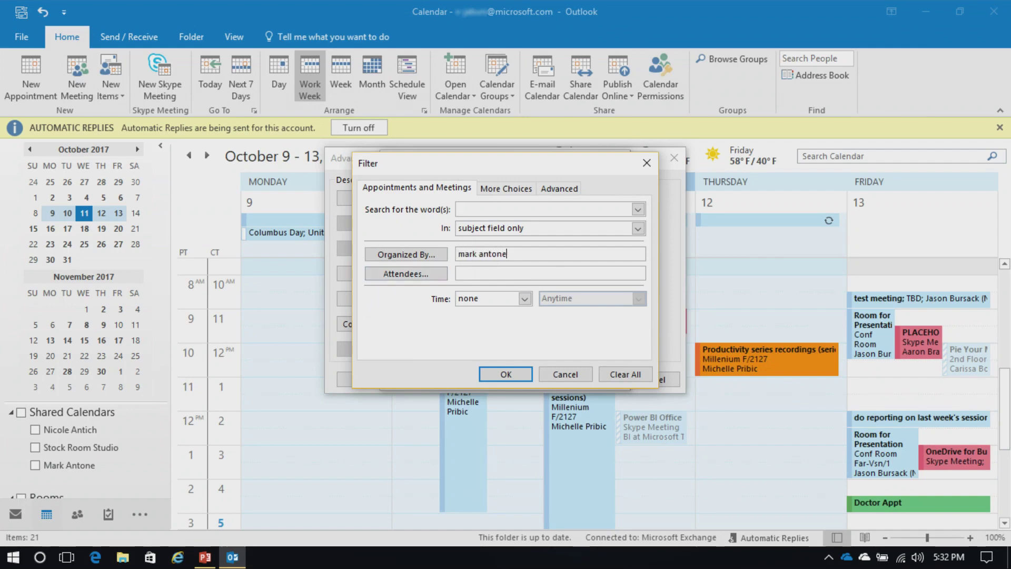
{"action": "key", "text": "BackSpace"}
{"action": "key", "text": "BackSpace"}
{"action": "key", "text": "BackSpace"}
{"action": "key", "text": "BackSpace"}
{"action": "key", "text": "BackSpace"}
{"action": "key", "text": "BackSpace"}
{"action": "key", "text": "BackSpace"}
{"action": "key", "text": "BackSpace"}
{"action": "key", "text": "BackSpace"}
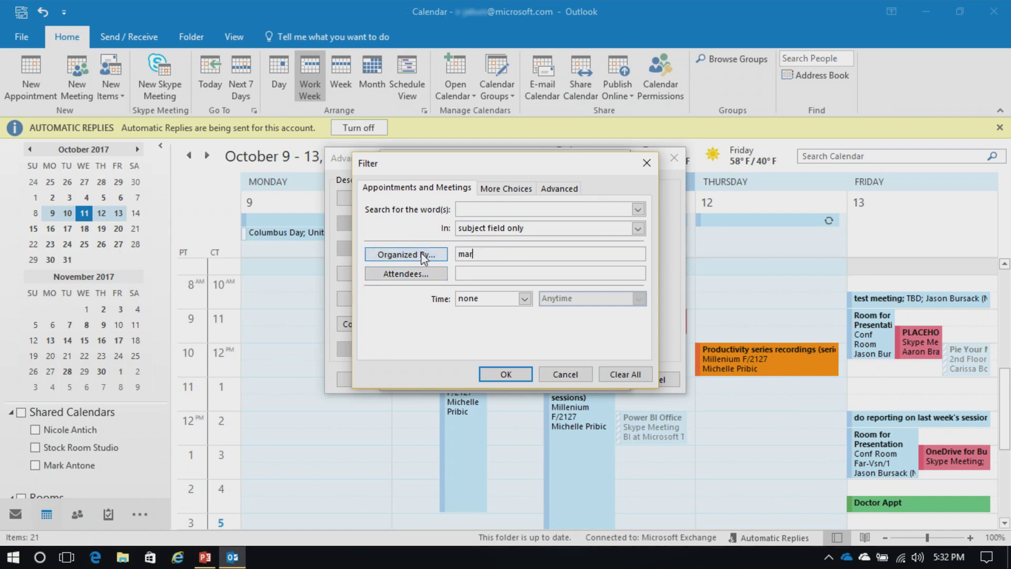
{"action": "left_click", "coordinate": [418, 256]}
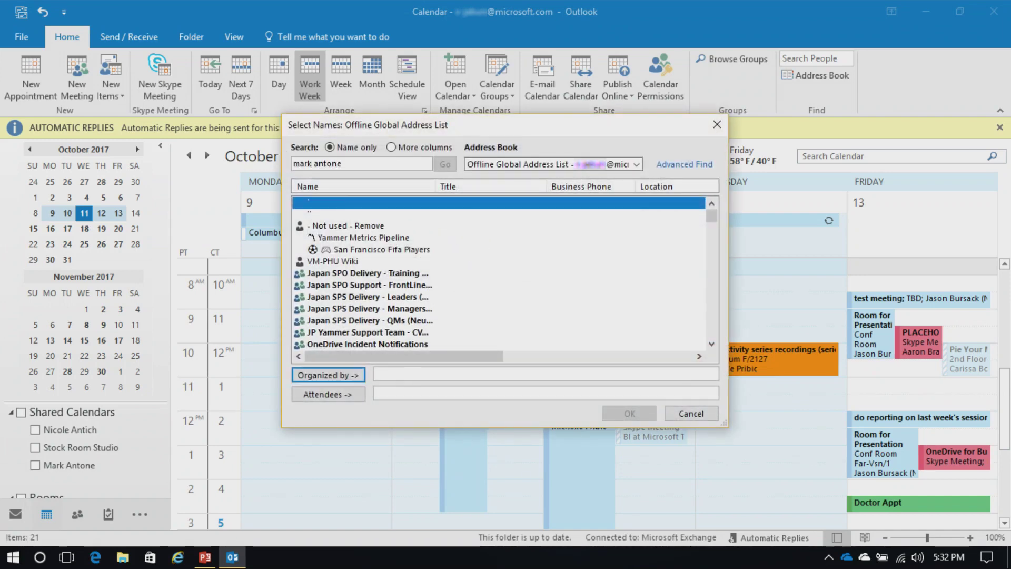
{"action": "key", "text": "Return"}
{"action": "type", "text": "antich"}
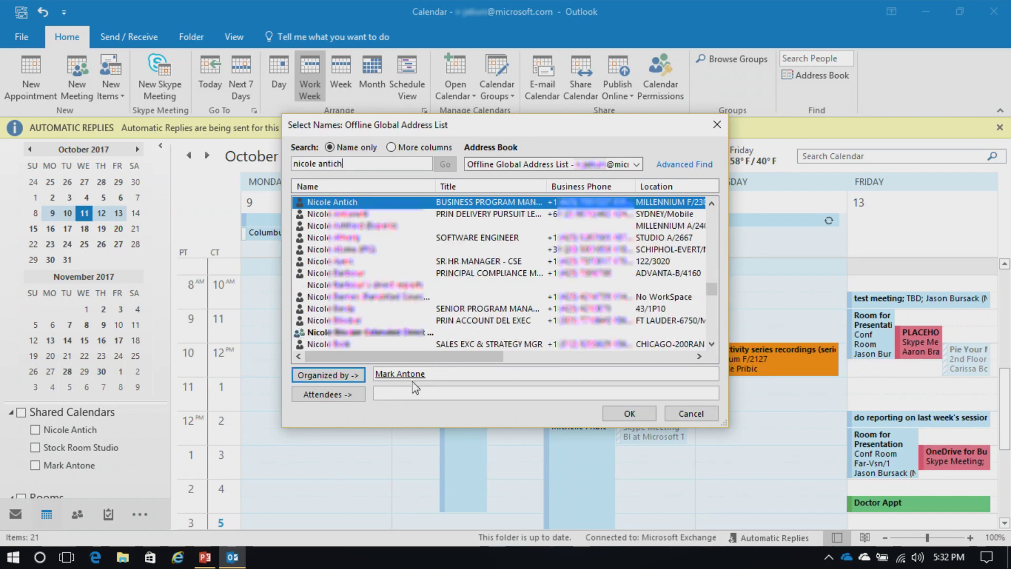
{"action": "key", "text": "Return"}
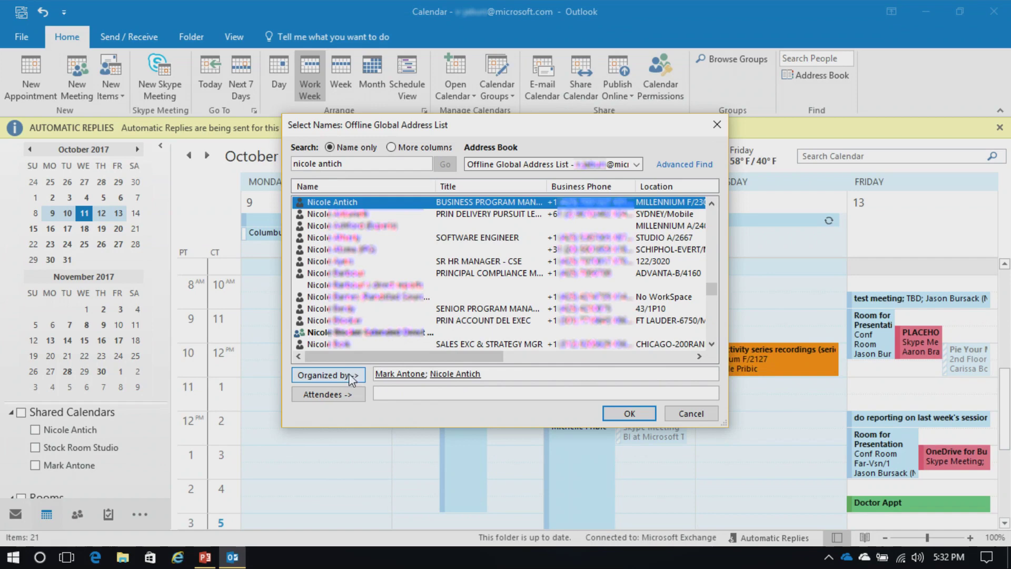
{"action": "left_click", "coordinate": [626, 413]}
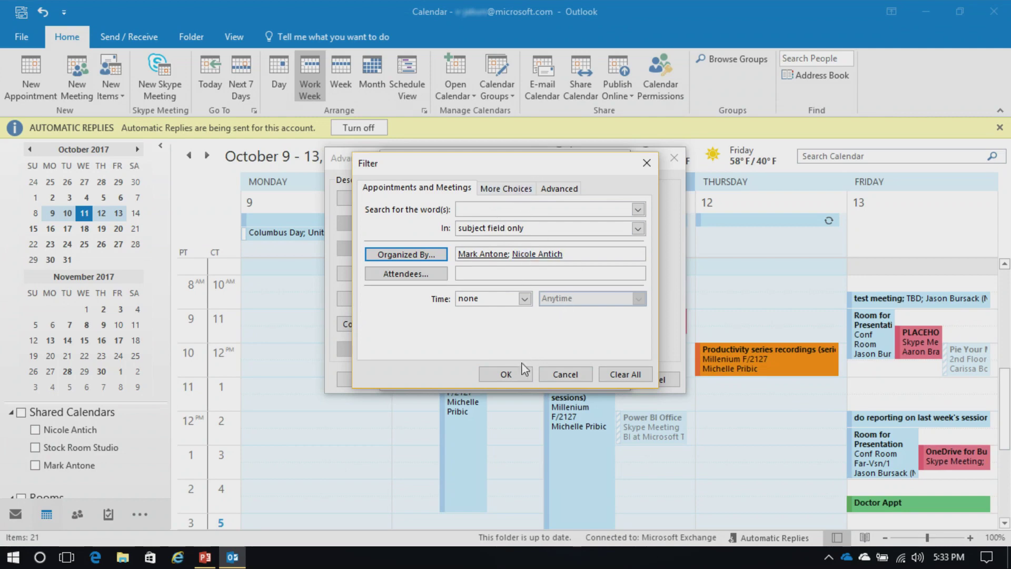
{"action": "left_click", "coordinate": [505, 375]}
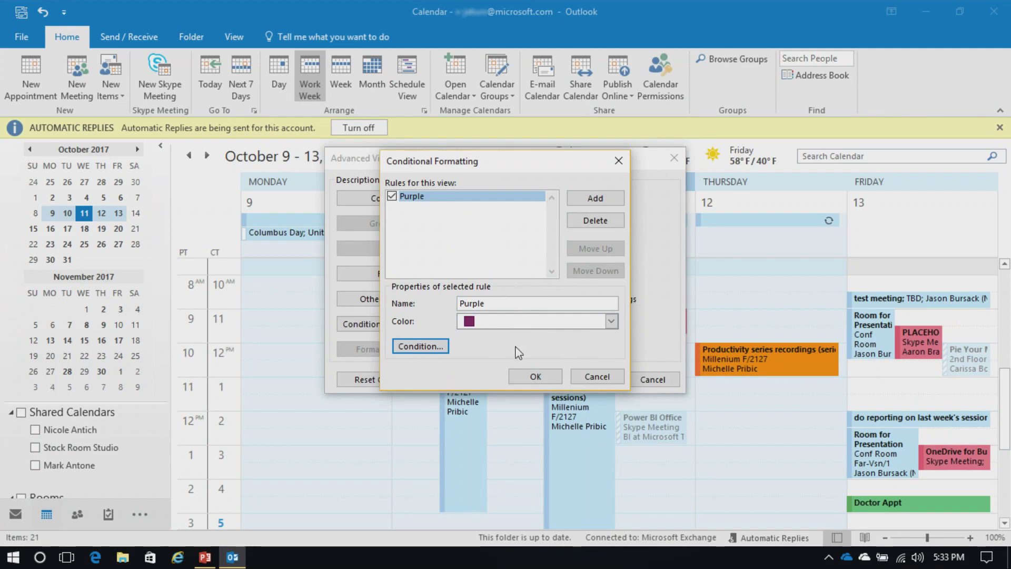
{"action": "left_click", "coordinate": [523, 378]}
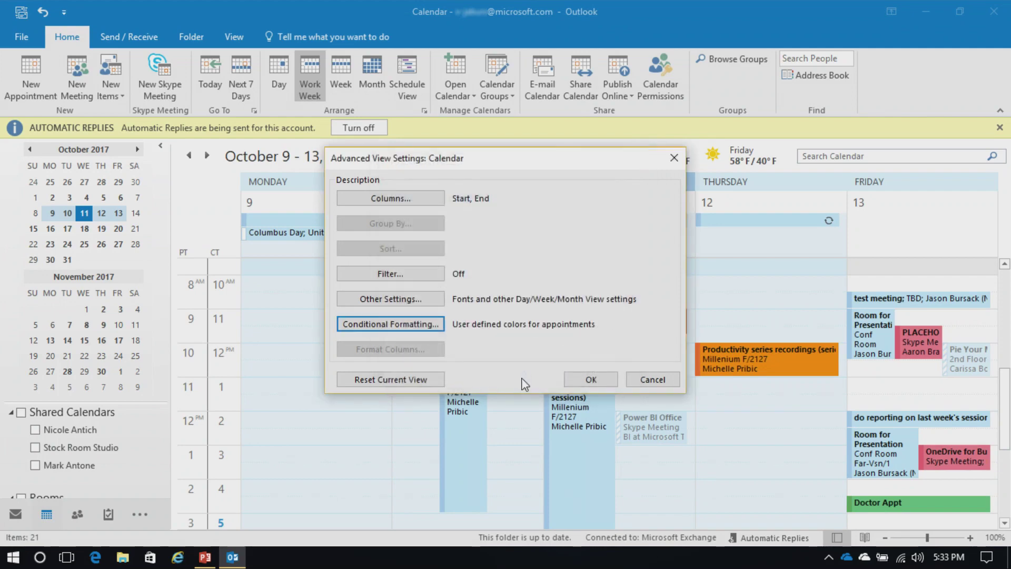
Step: Apply the view settings so the colleagues' appointments turn purple, then go to the File Info page
{"action": "left_click", "coordinate": [581, 379]}
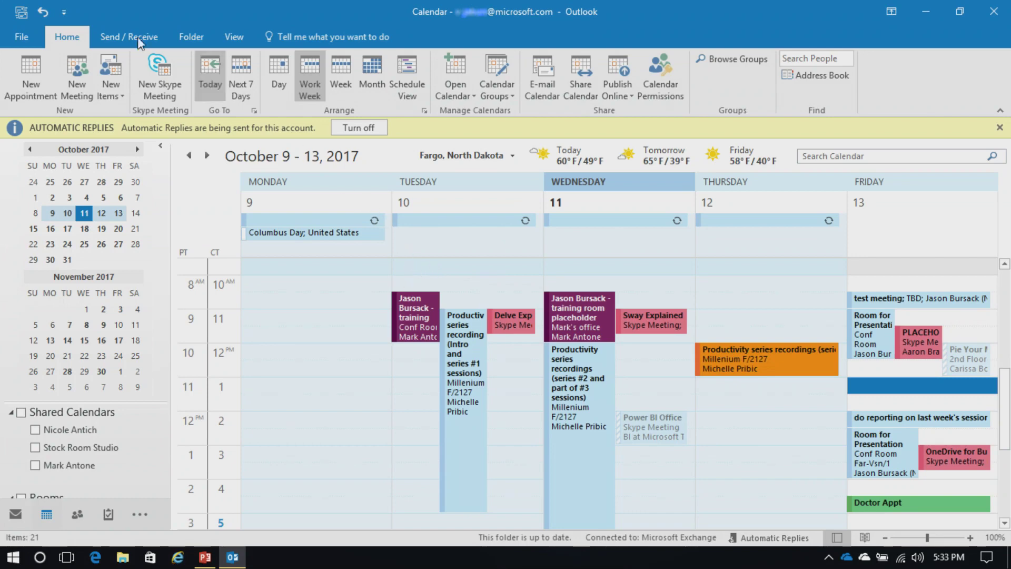
{"action": "left_click", "coordinate": [18, 37]}
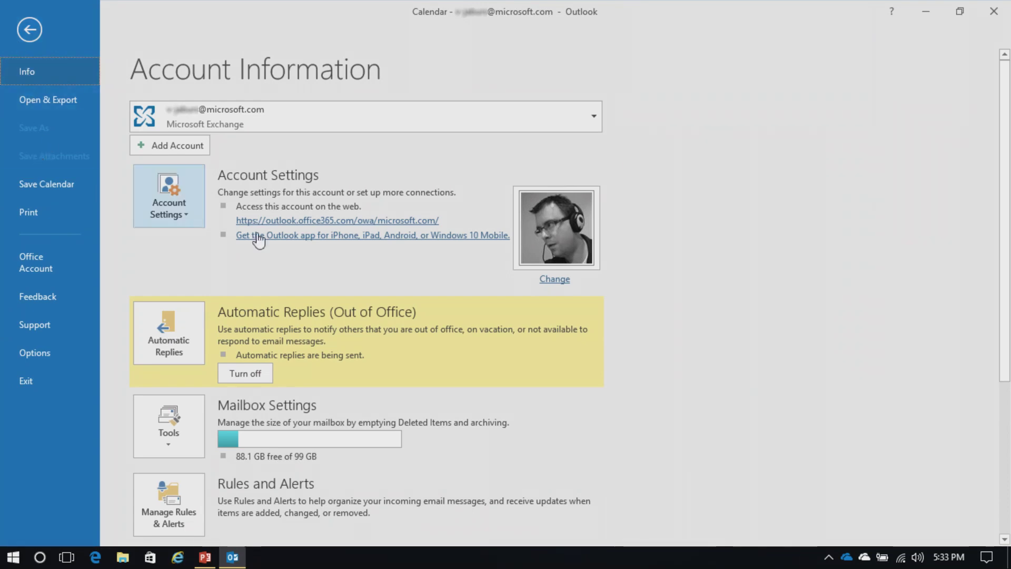
Step: In Account Settings > Delegate Access, add a colleague found by name search as a delegate
{"action": "left_click", "coordinate": [194, 222]}
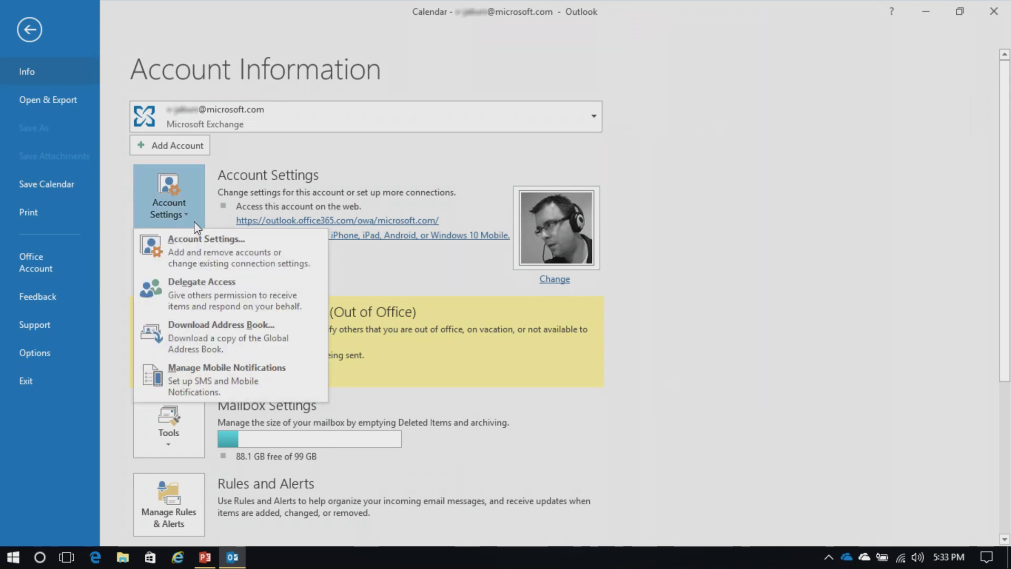
{"action": "left_click", "coordinate": [231, 291]}
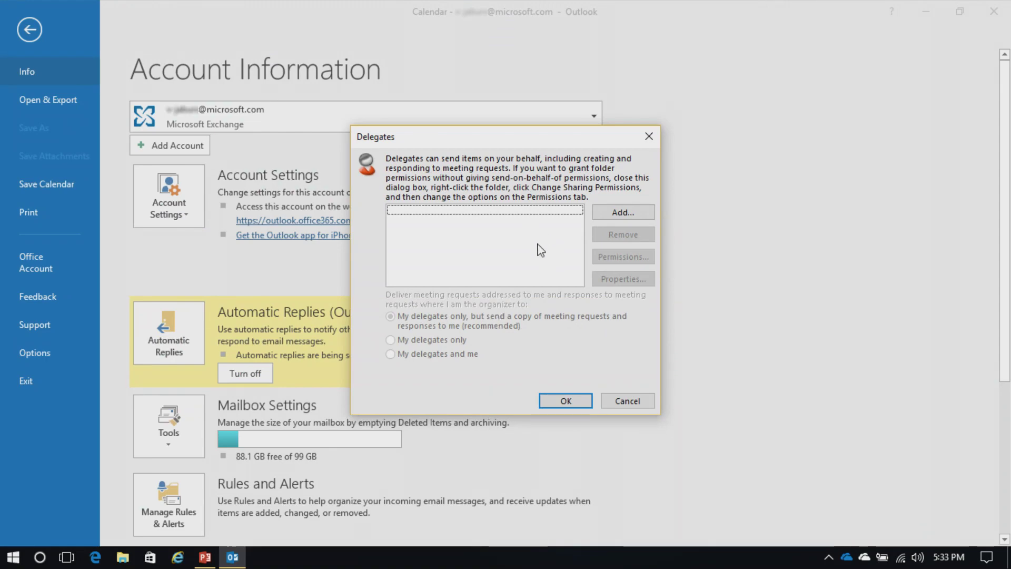
{"action": "left_click", "coordinate": [623, 213]}
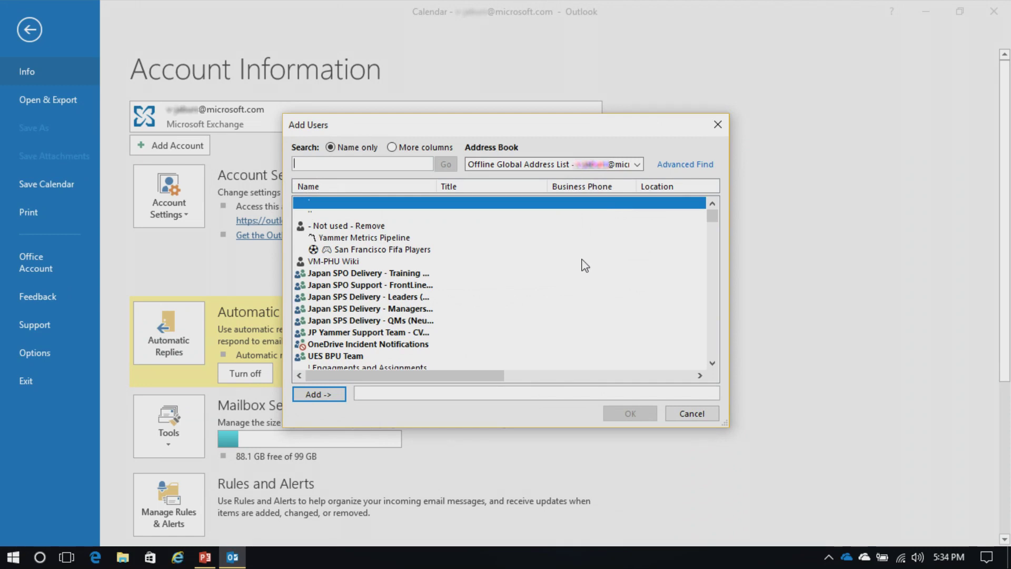
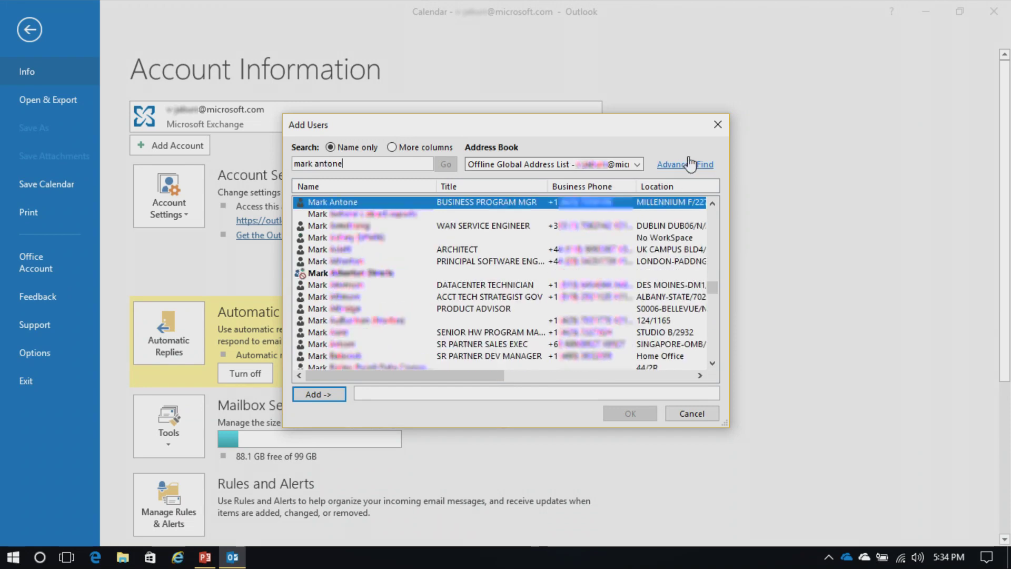
{"action": "left_click", "coordinate": [332, 395]}
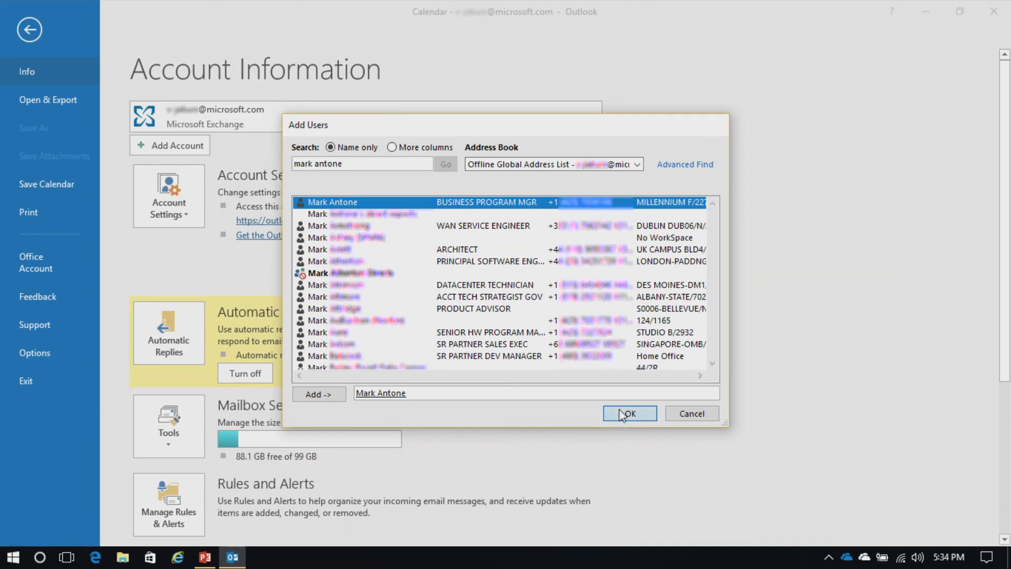
{"action": "left_click", "coordinate": [630, 414]}
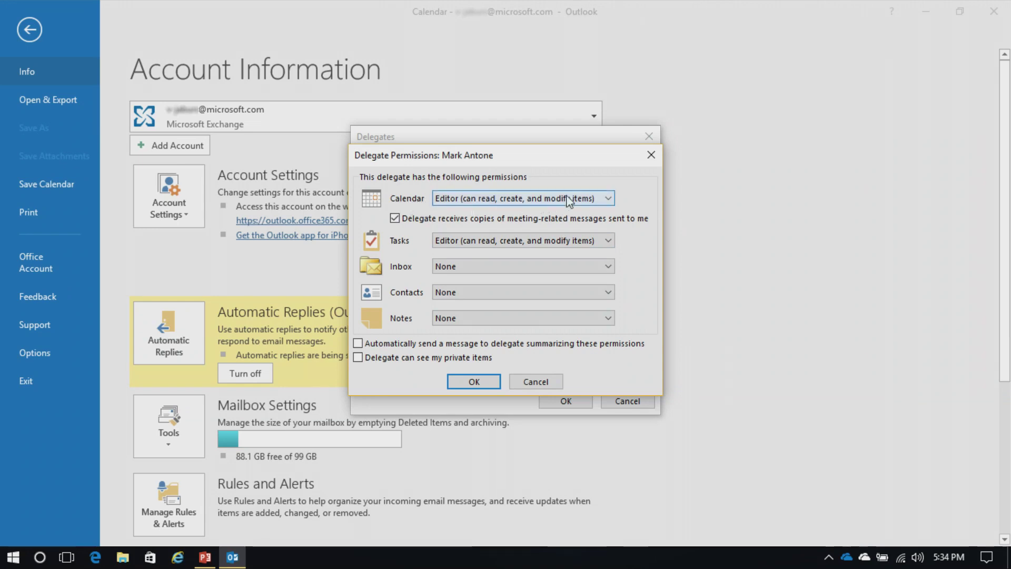
Step: Review the delegate's permissions, leaving Calendar at Editor and Inbox at None
{"action": "left_click", "coordinate": [606, 199]}
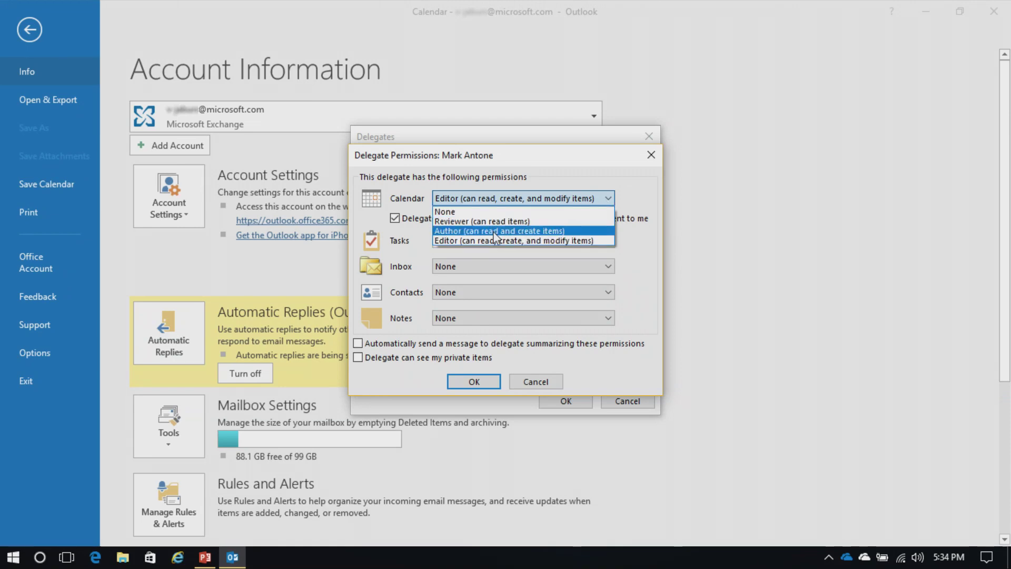
{"action": "left_click", "coordinate": [645, 200]}
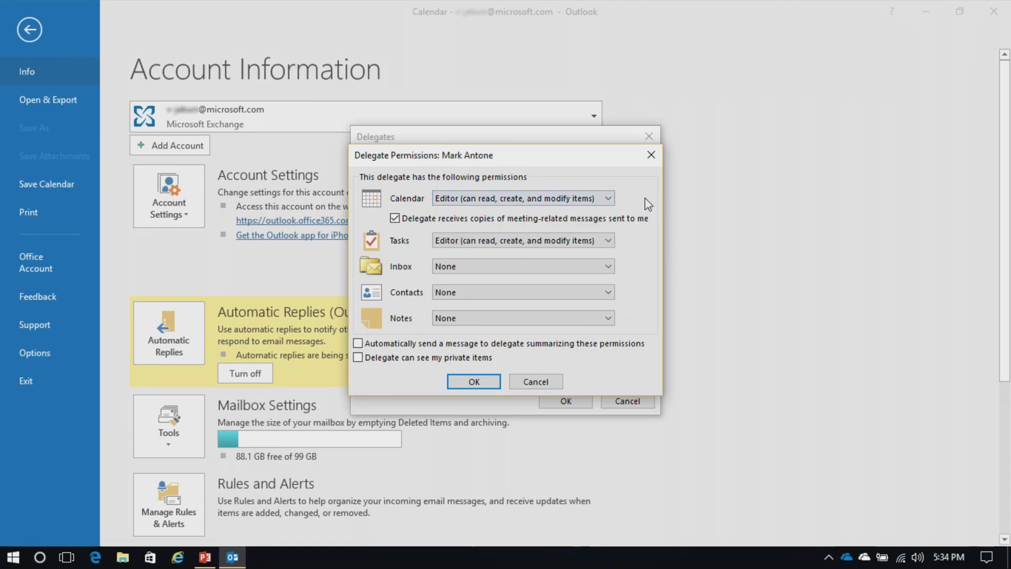
{"action": "left_click", "coordinate": [608, 266]}
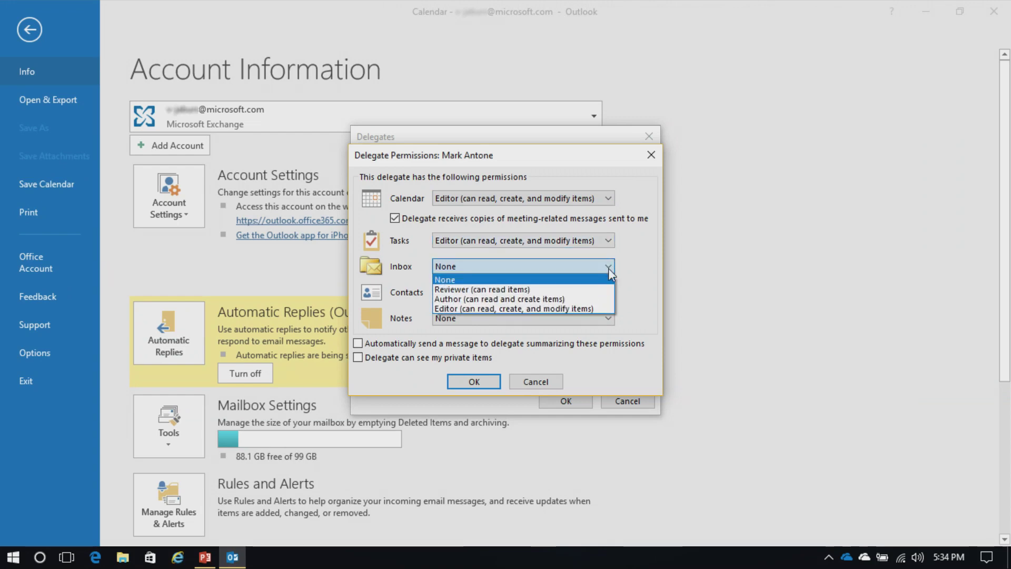
{"action": "left_click", "coordinate": [608, 267]}
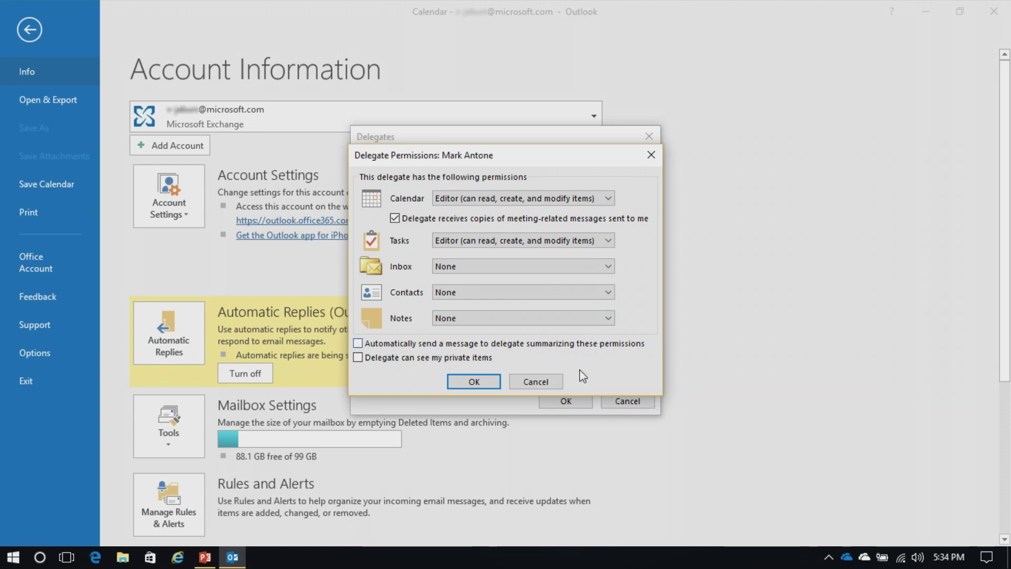
Step: Cancel the delegate setup and return to the October 9–13 calendar week
{"action": "left_click", "coordinate": [524, 385]}
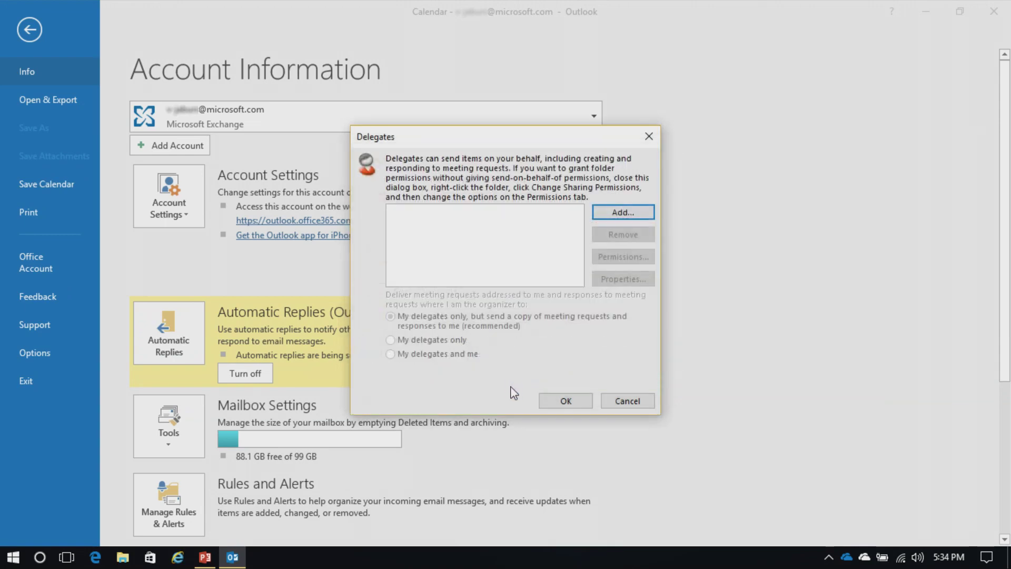
{"action": "left_click", "coordinate": [633, 404]}
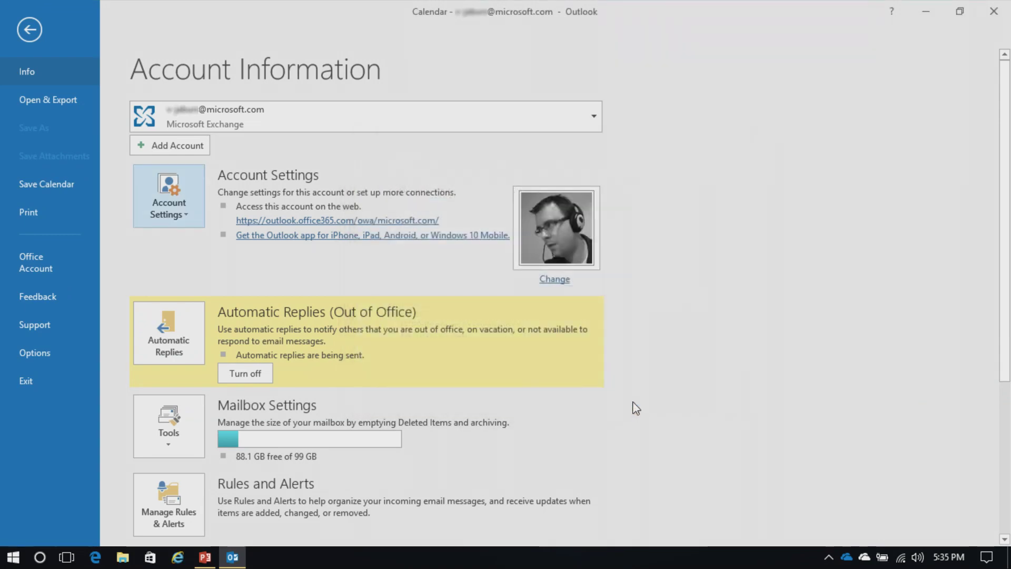
{"action": "left_click", "coordinate": [26, 30]}
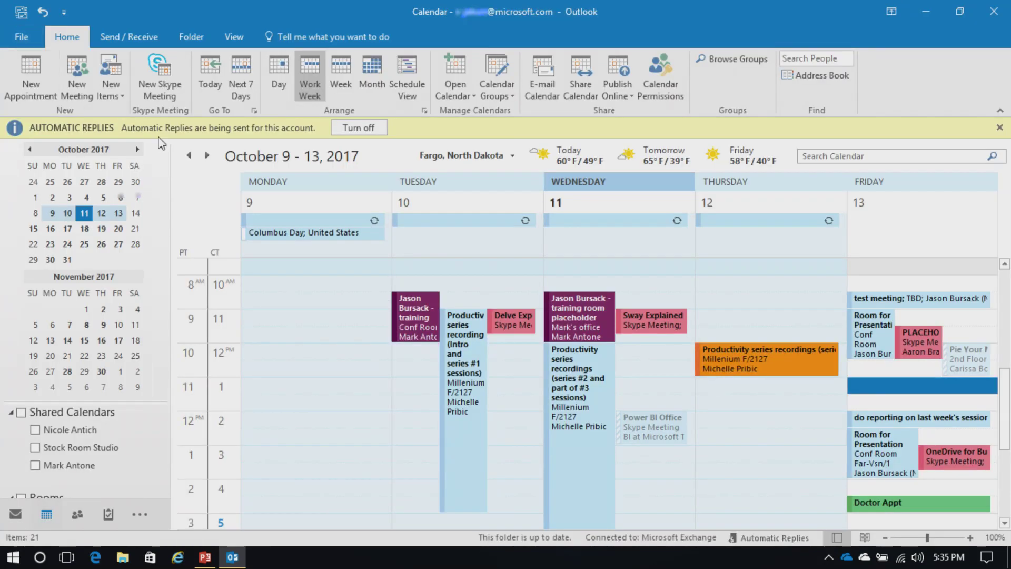